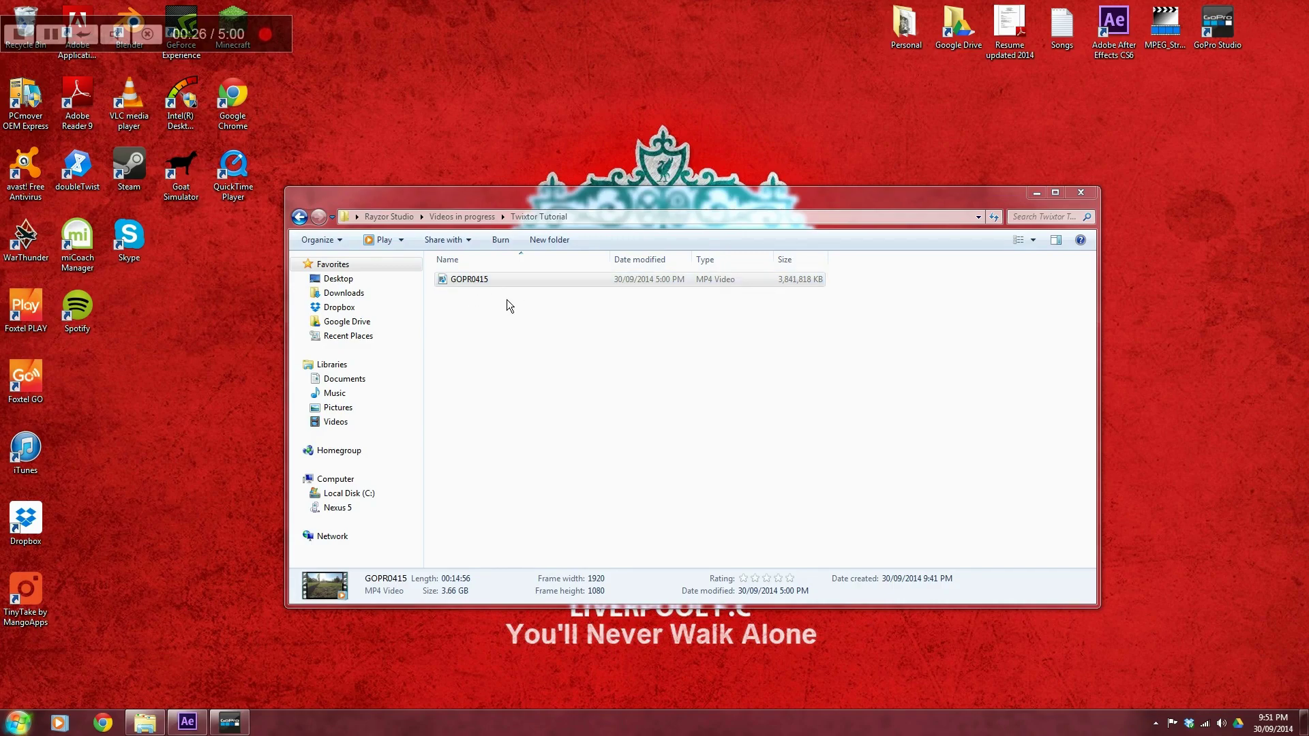
Step: Import GOPR0415 into GoPro Studio and mark the In point at 00:02:30.57, just before the kick
{"action": "left_click_drag", "start_coordinate": [477, 283], "coordinate": [79, 391]}
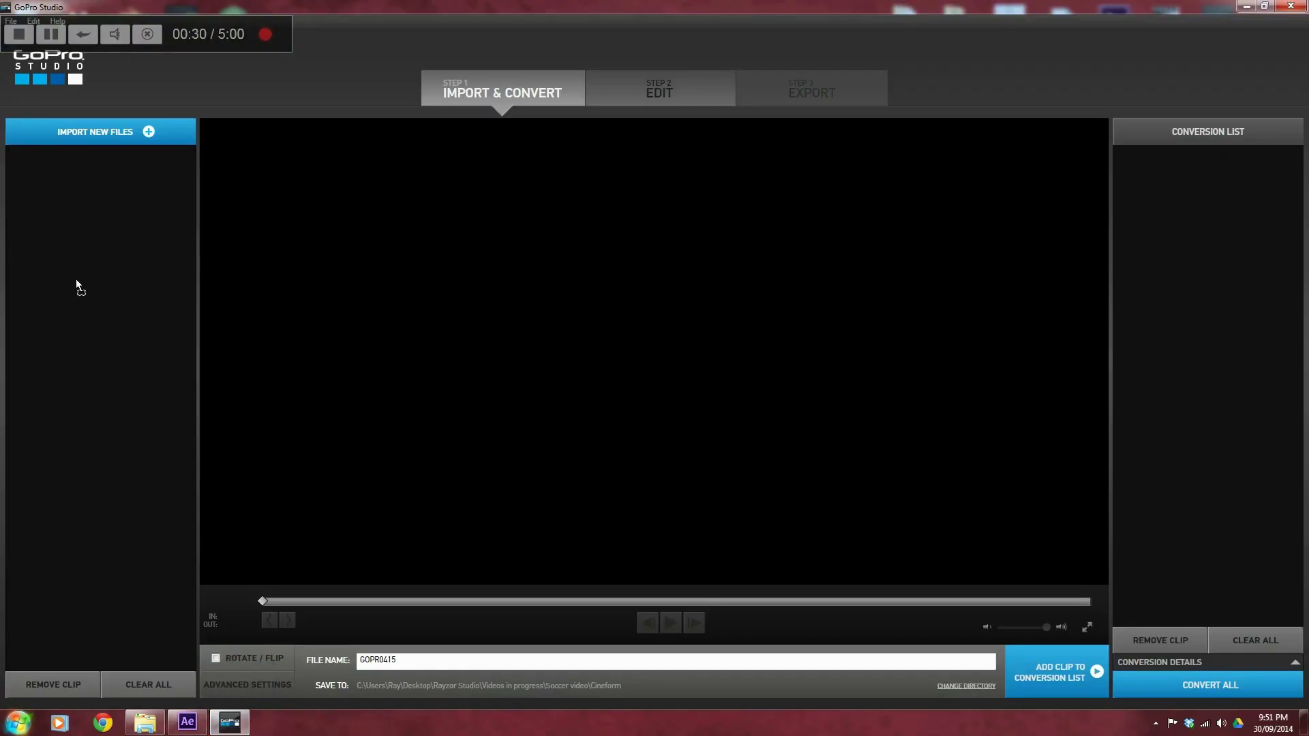
{"action": "left_click_drag", "start_coordinate": [76, 279], "coordinate": [82, 286]}
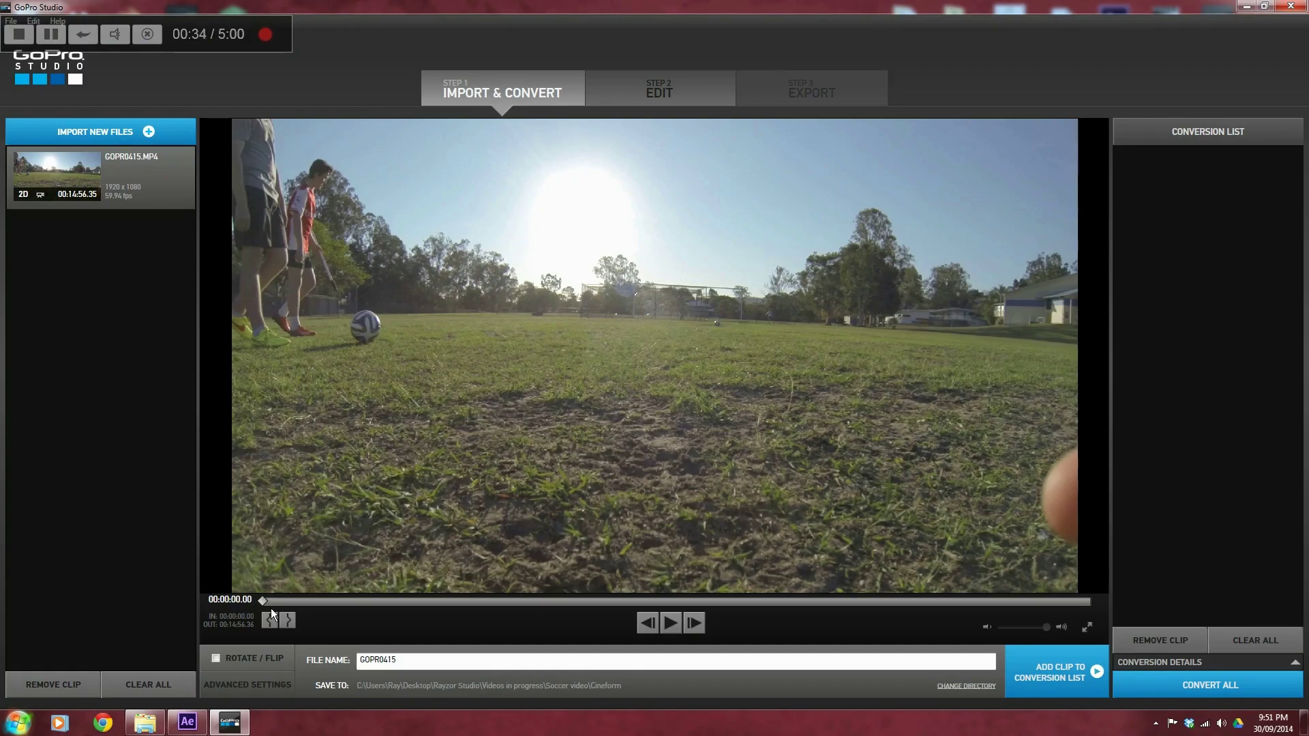
{"action": "left_click_drag", "start_coordinate": [267, 605], "coordinate": [407, 603]}
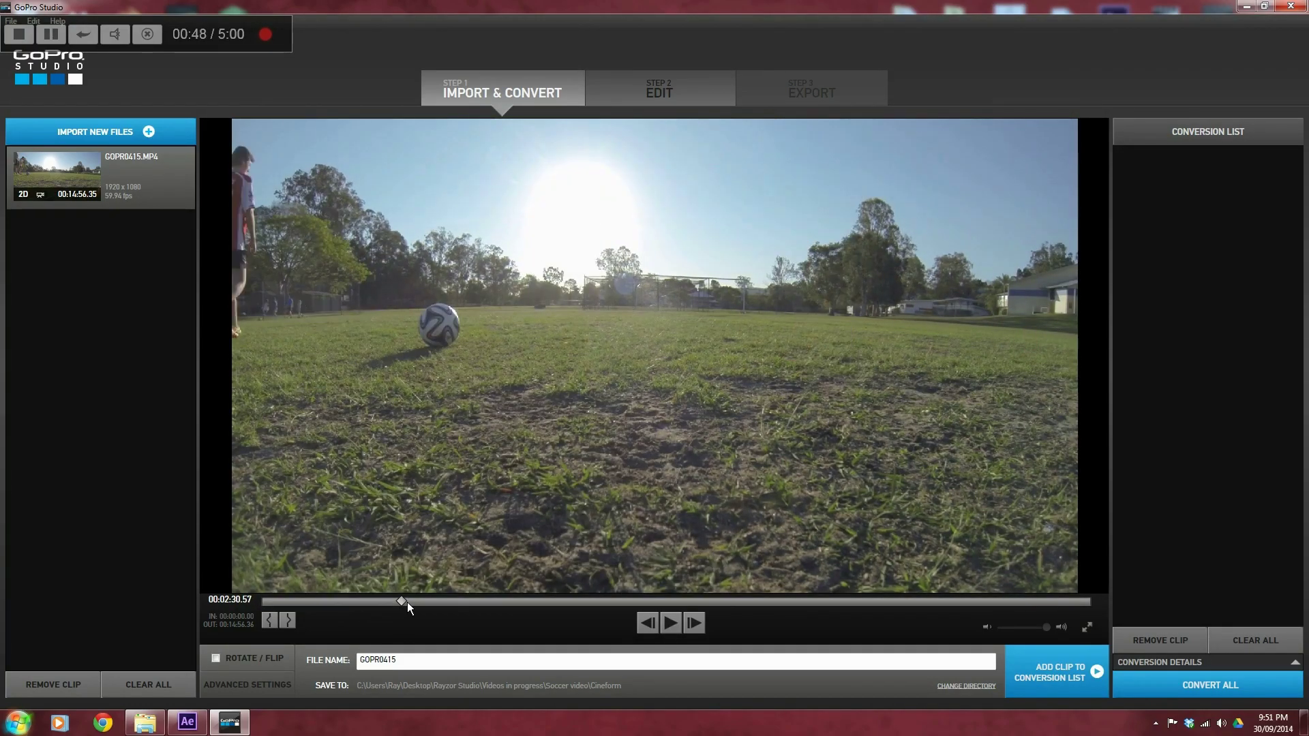
{"action": "left_click", "coordinate": [270, 622]}
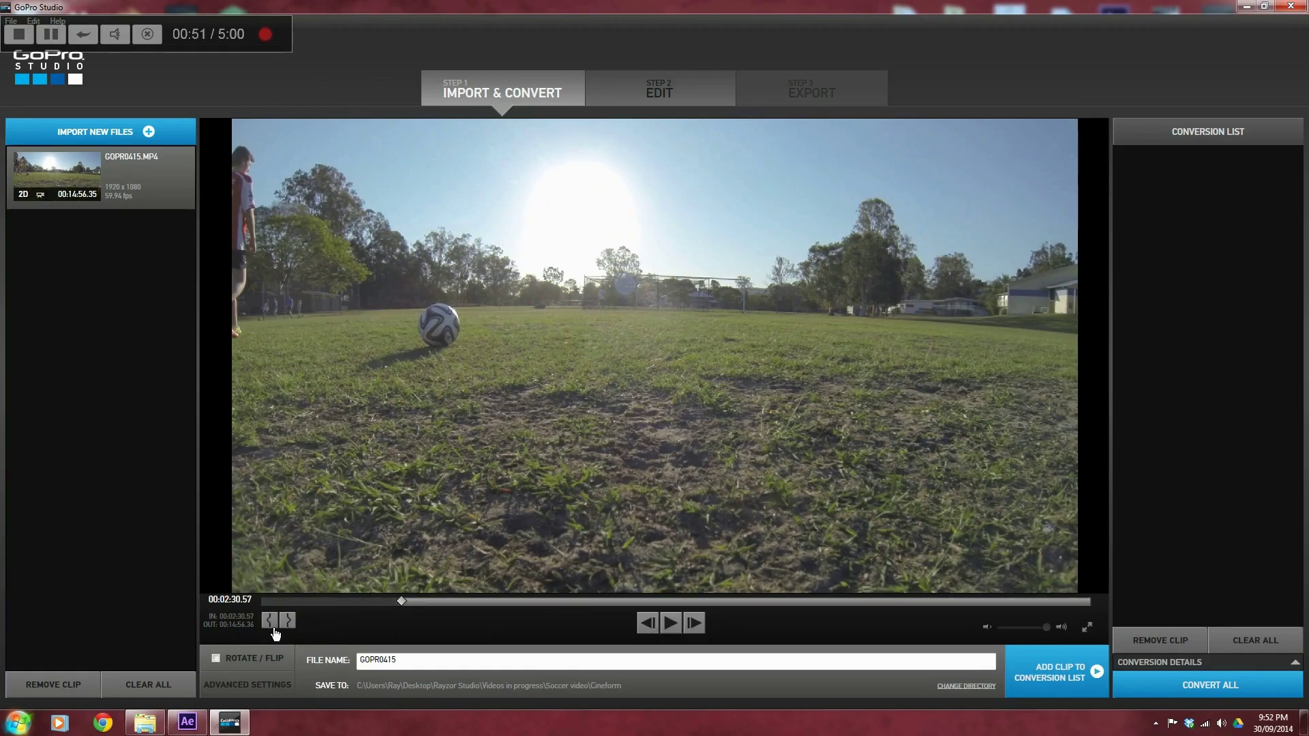
Step: Play through the kick and mark the Out point at 00:02:35.36
{"action": "left_click", "coordinate": [679, 634]}
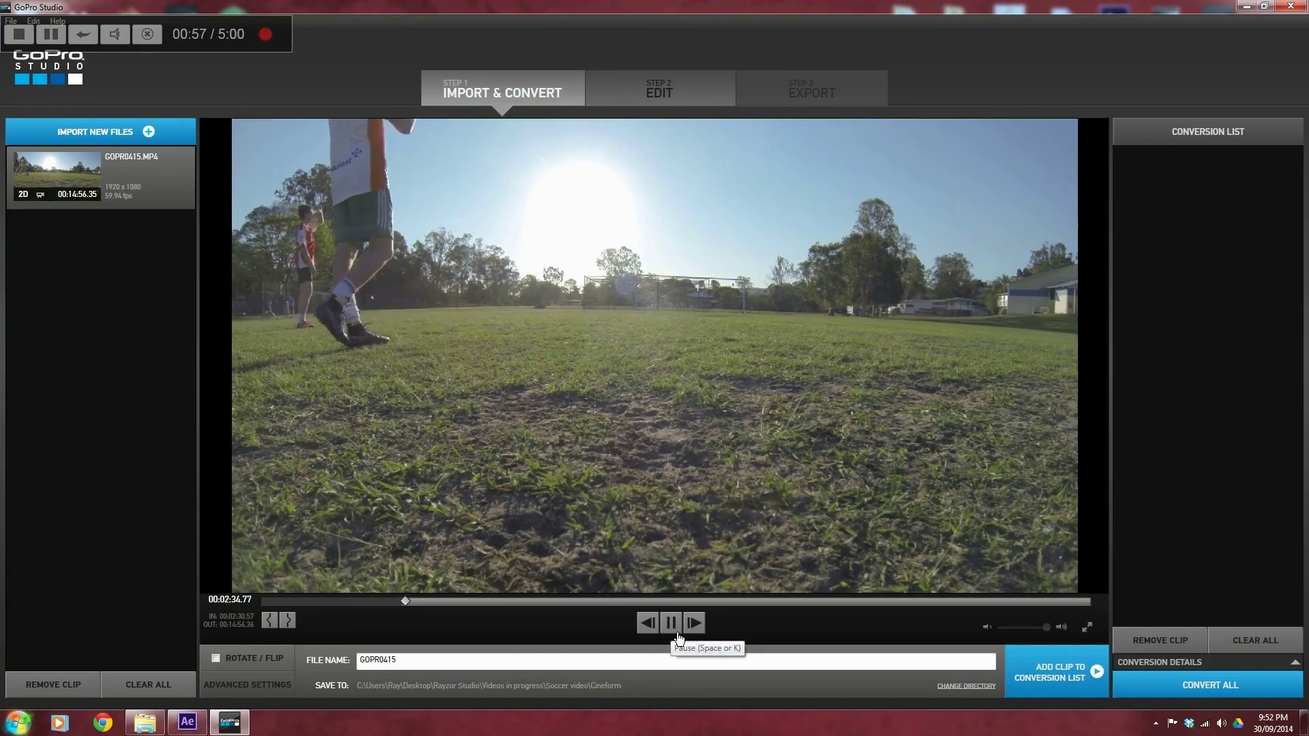
{"action": "left_click", "coordinate": [678, 635]}
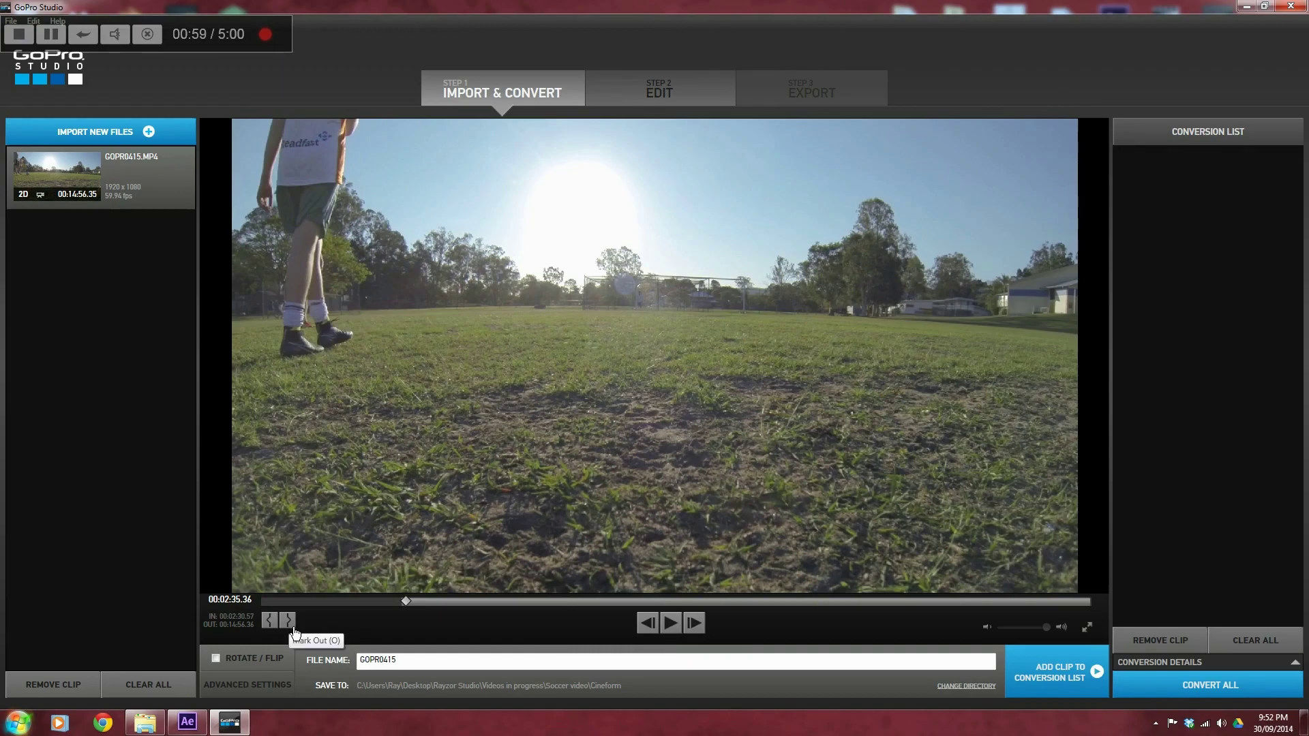
{"action": "left_click", "coordinate": [297, 631]}
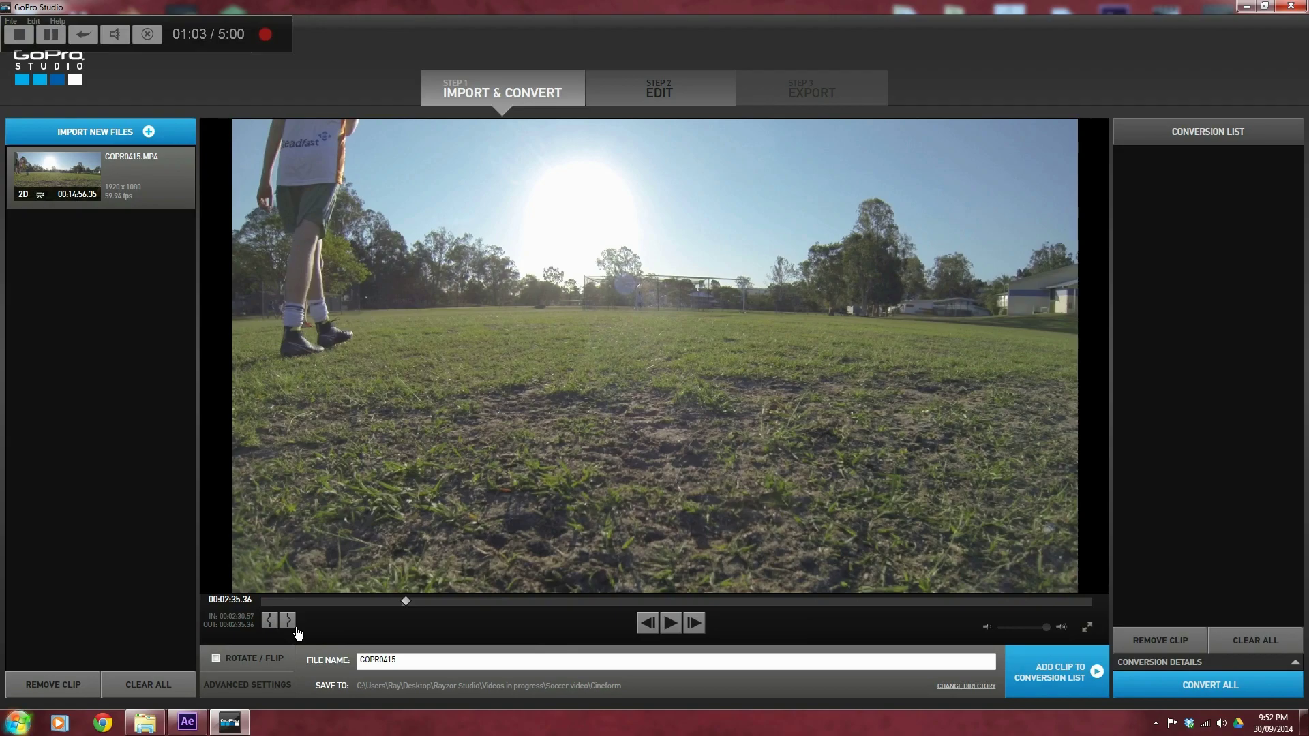
{"action": "left_click", "coordinate": [404, 664]}
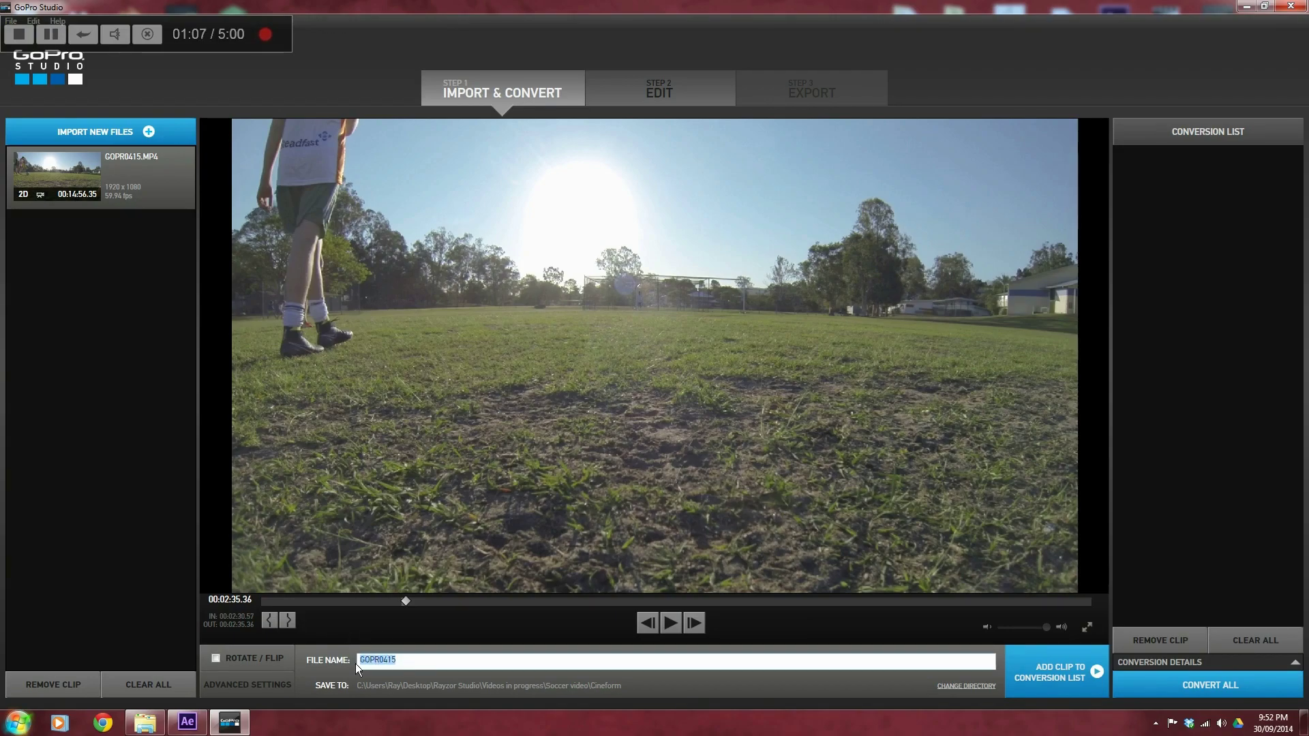
Step: Name the output file 'Shot cineform' and add the trimmed clip to the conversion list
{"action": "type", "text": "Shot cineform"}
{"action": "left_click", "coordinate": [1074, 684]}
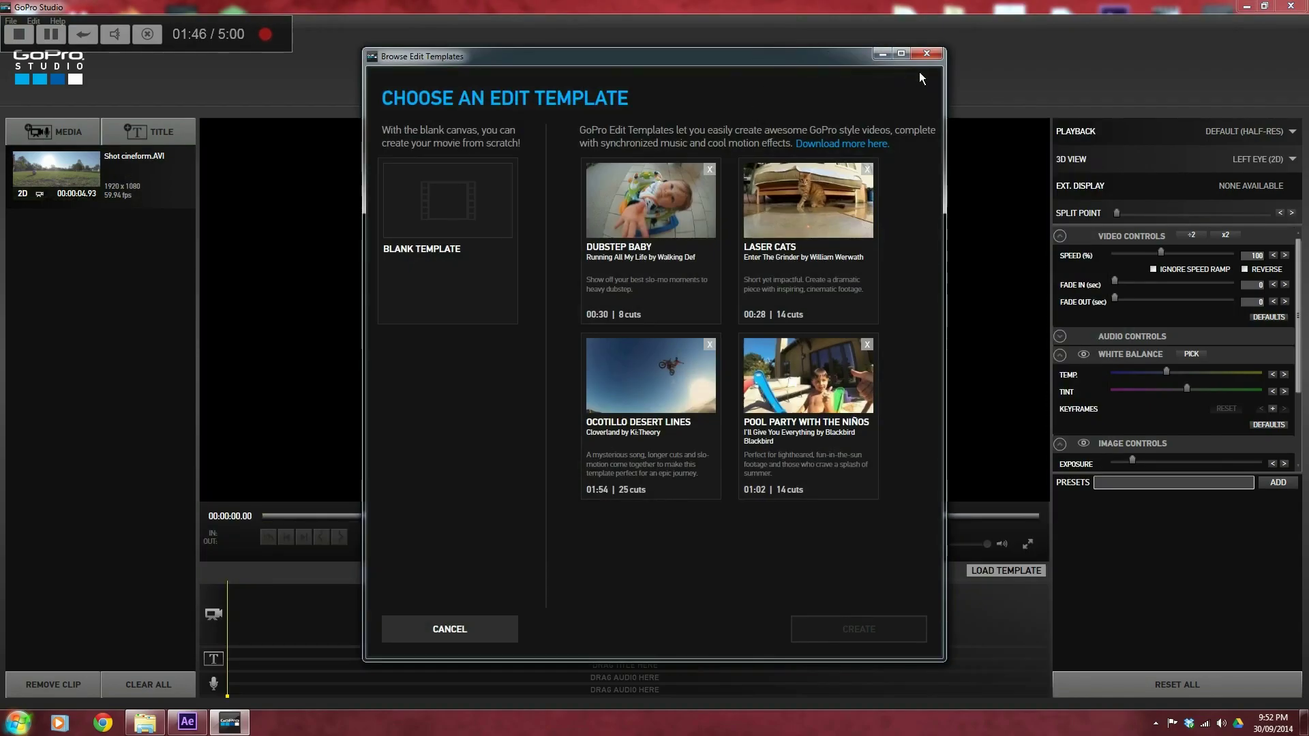
Step: Dismiss the edit template chooser and load the Shot cineform clip into the preview
{"action": "left_click_drag", "start_coordinate": [495, 65], "coordinate": [459, 63]}
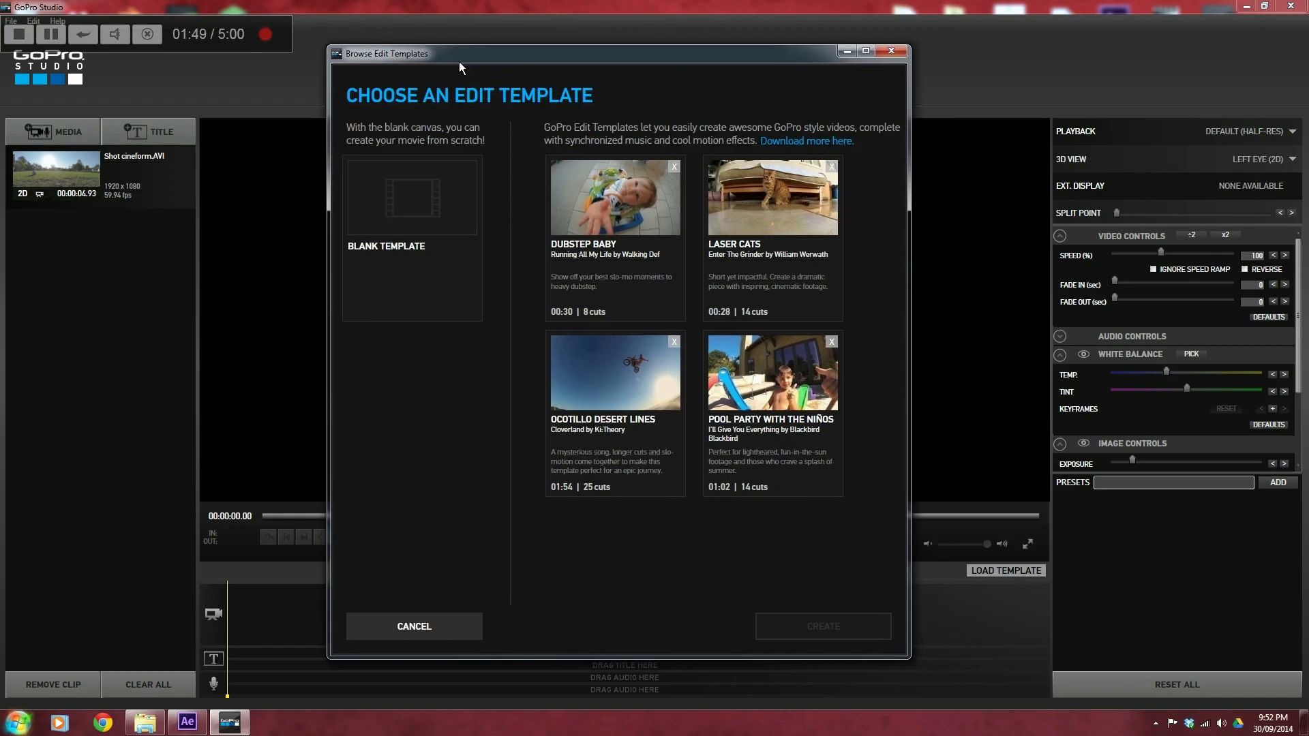
{"action": "left_click", "coordinate": [893, 54]}
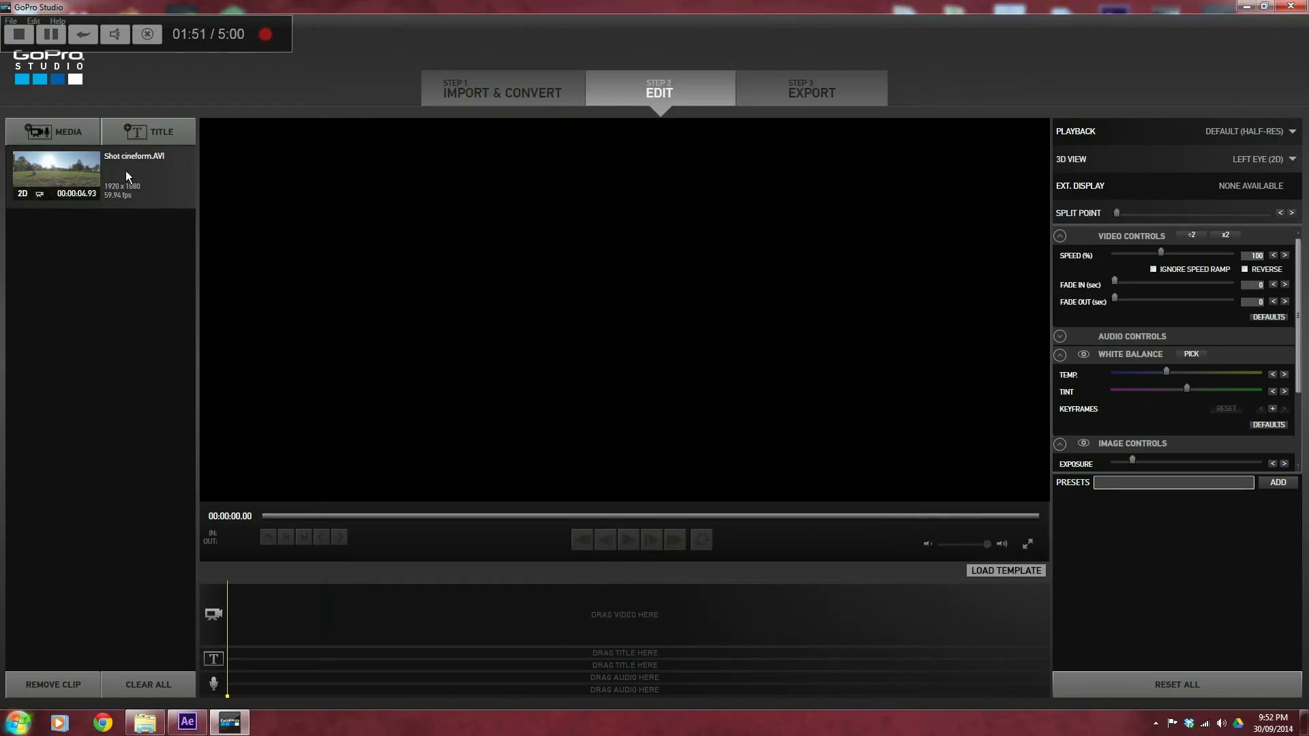
{"action": "left_click", "coordinate": [135, 186]}
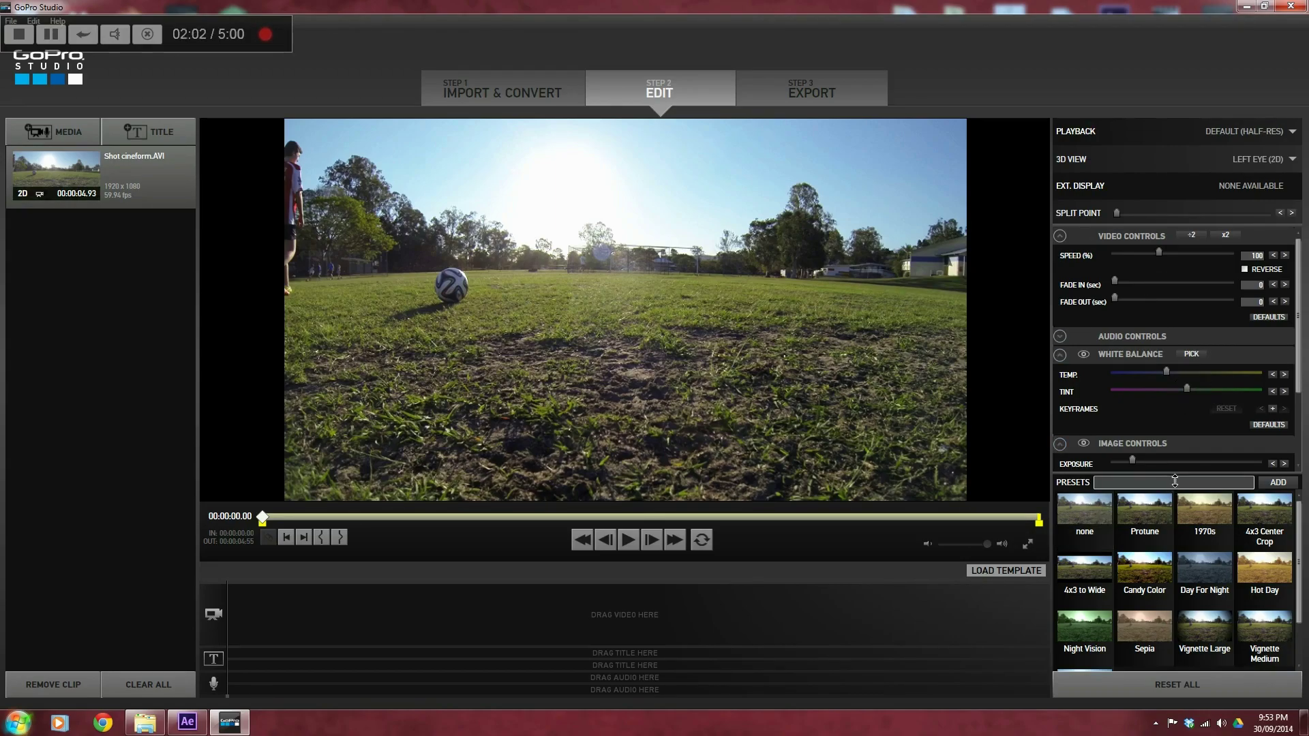
Step: Lower Exposure and Contrast slightly, raise Sharpness, then play the clip to review it
{"action": "left_click_drag", "start_coordinate": [1173, 475], "coordinate": [1173, 620]}
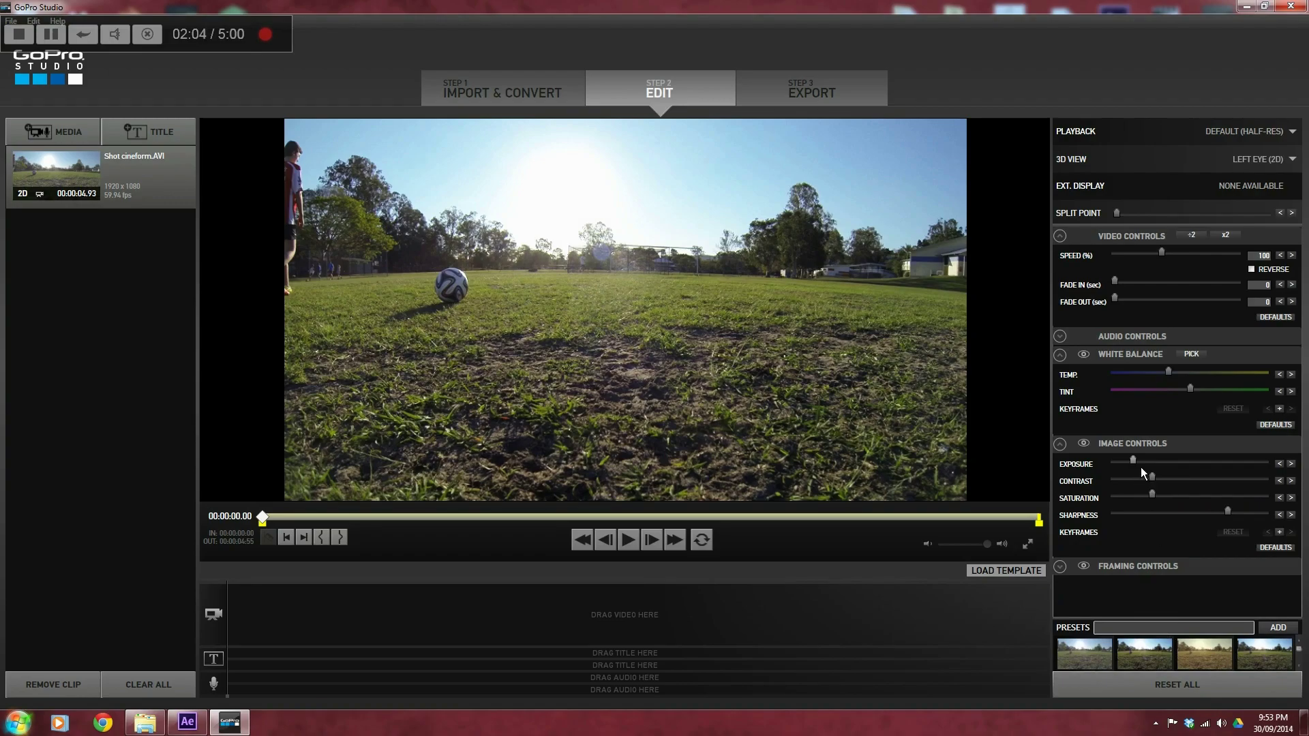
{"action": "left_click_drag", "start_coordinate": [1140, 467], "coordinate": [1139, 465]}
{"action": "left_click_drag", "start_coordinate": [1157, 484], "coordinate": [1155, 481]}
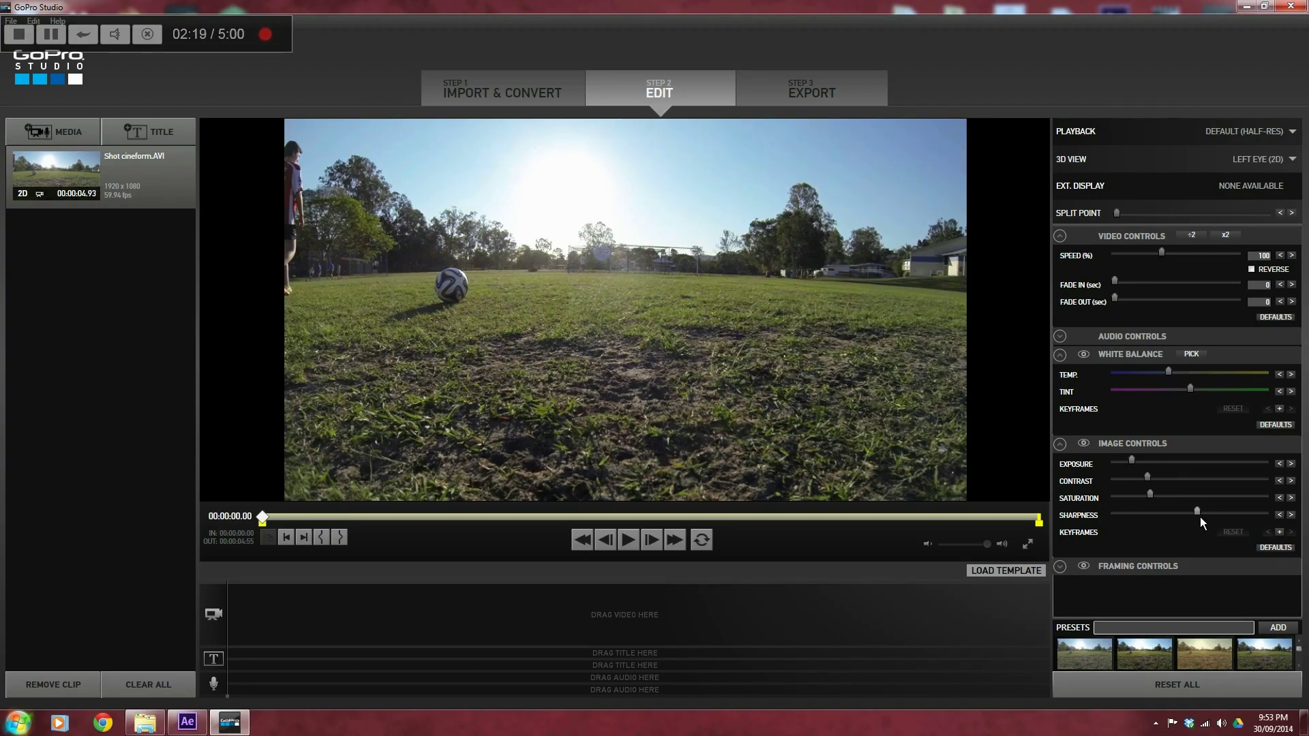
{"action": "mouse_move", "coordinate": [1200, 517]}
{"action": "left_mouse_down"}
{"action": "mouse_move", "coordinate": [1139, 514]}
{"action": "mouse_move", "coordinate": [1205, 515]}
{"action": "left_mouse_up"}
{"action": "mouse_move", "coordinate": [1122, 218]}
{"action": "left_mouse_down"}
{"action": "mouse_move", "coordinate": [1197, 219]}
{"action": "mouse_move", "coordinate": [1117, 225]}
{"action": "left_mouse_up"}
{"action": "left_click", "coordinate": [631, 545]}
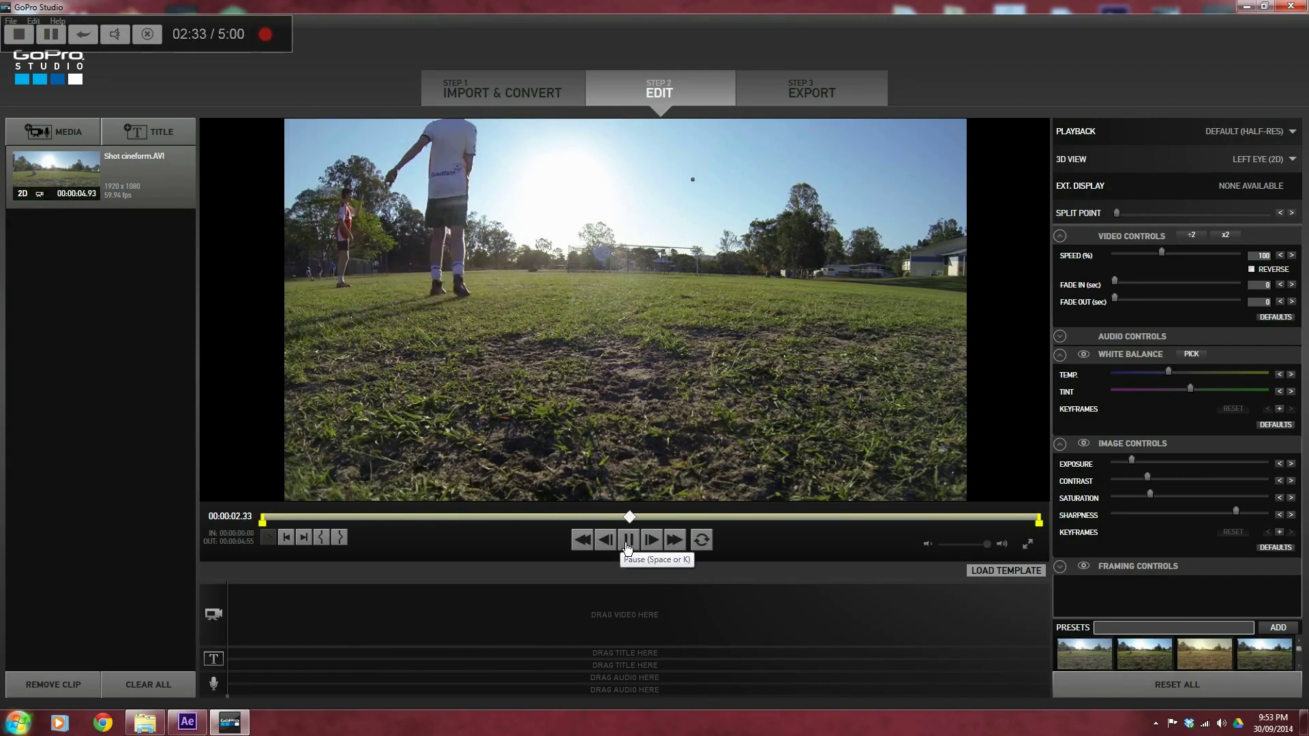
{"action": "left_click", "coordinate": [628, 544]}
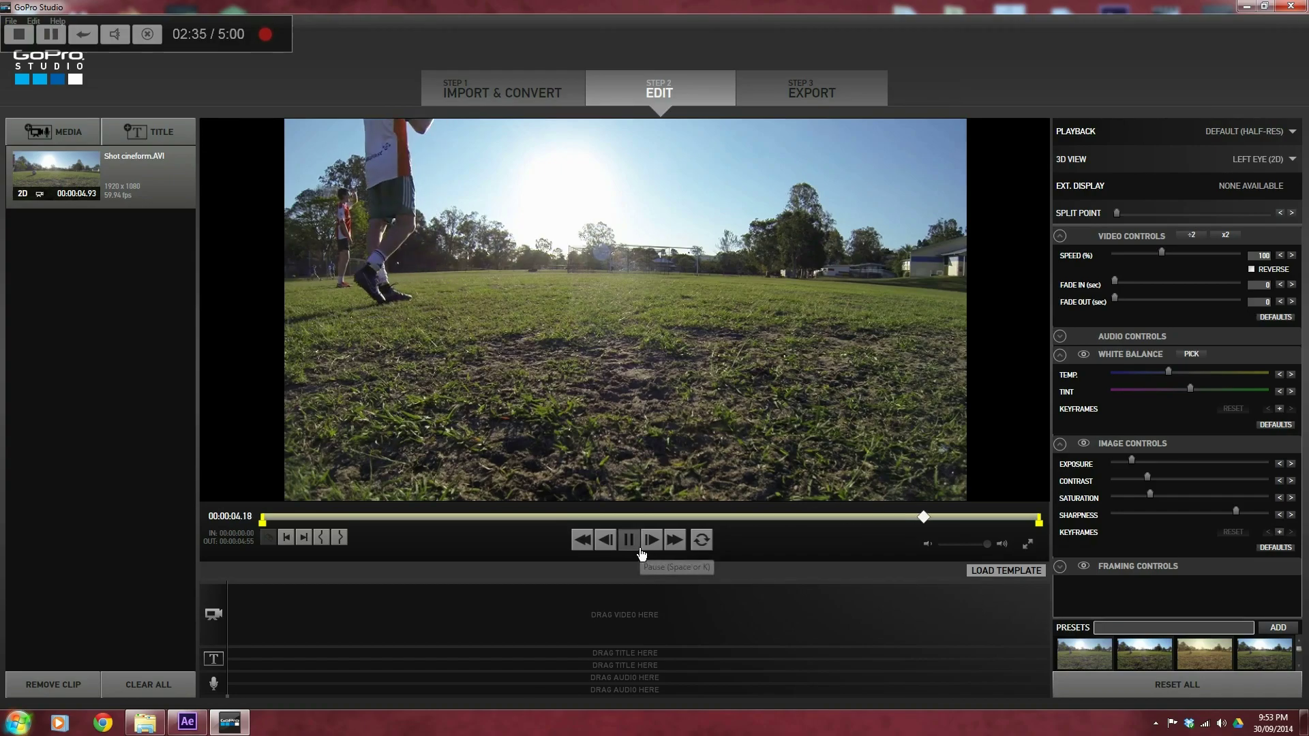
Step: Choose the Archive/Edit high-quality CineForm AVI export preset
{"action": "left_click", "coordinate": [839, 99]}
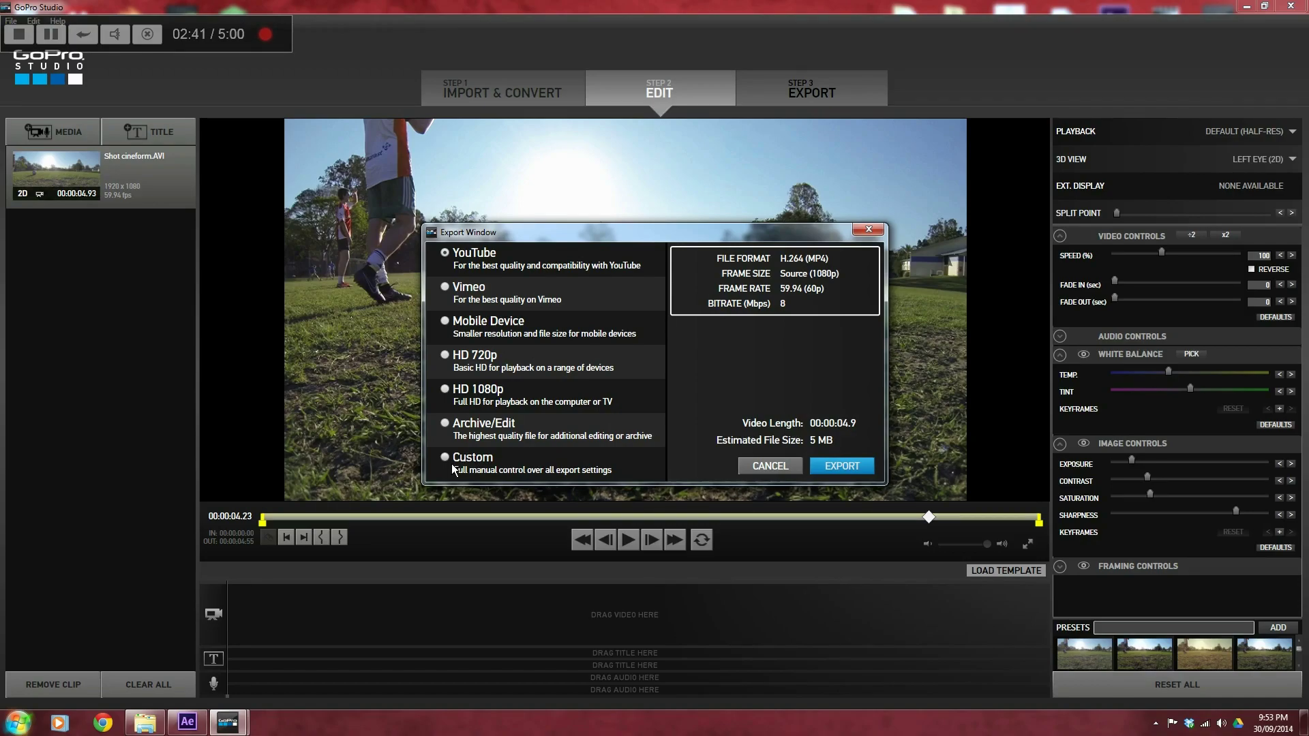
{"action": "left_click", "coordinate": [451, 464]}
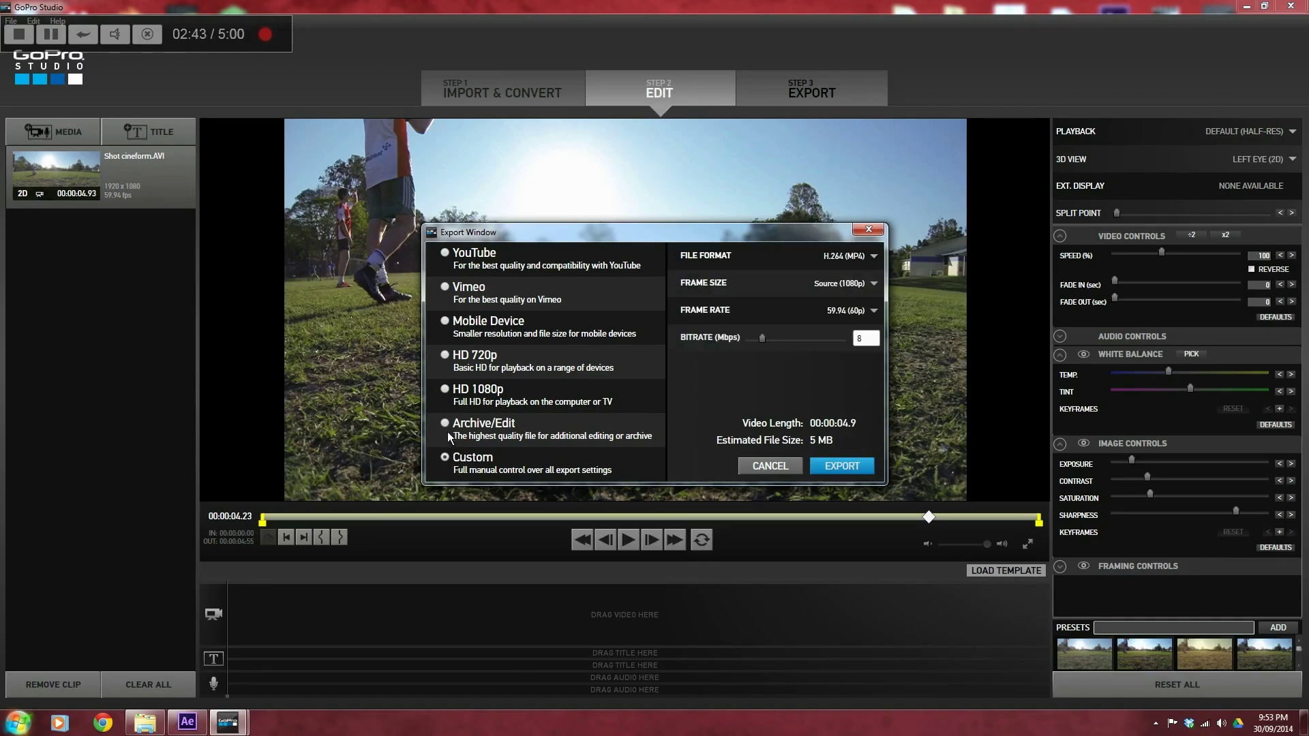
{"action": "left_click", "coordinate": [456, 432]}
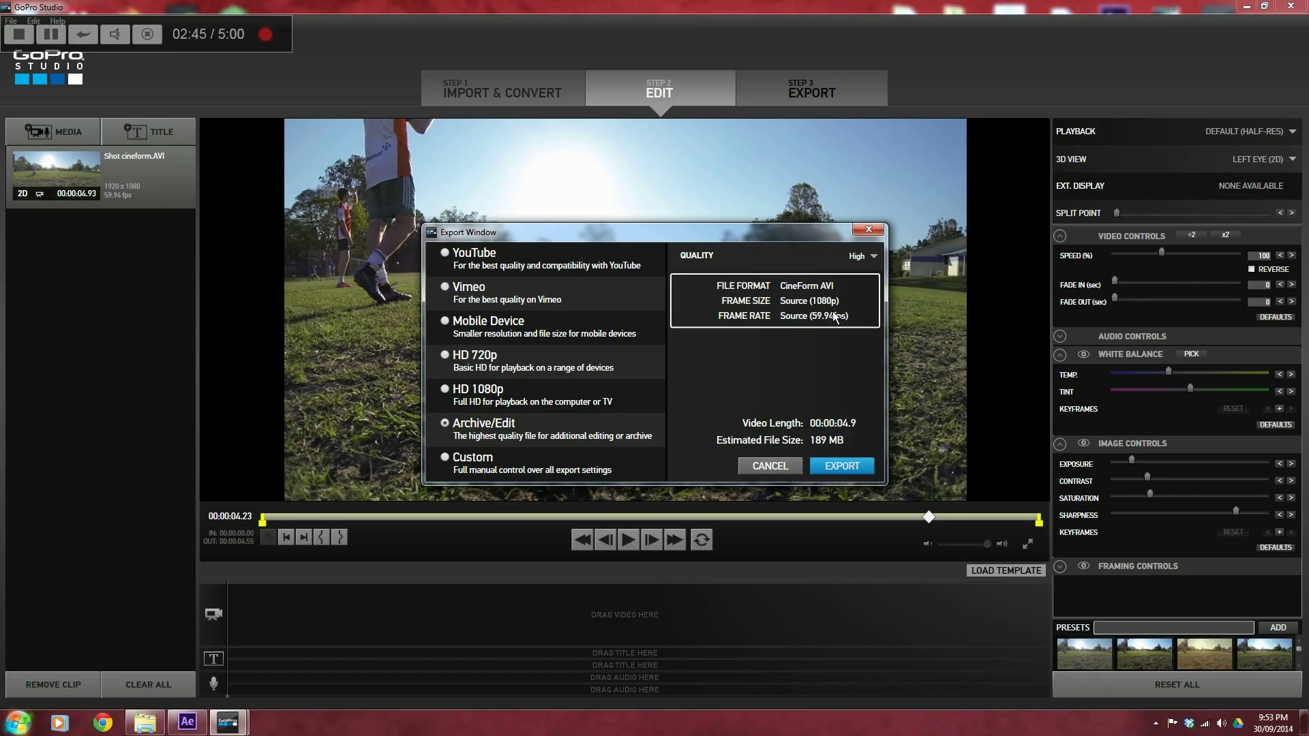
{"action": "left_click", "coordinate": [838, 466]}
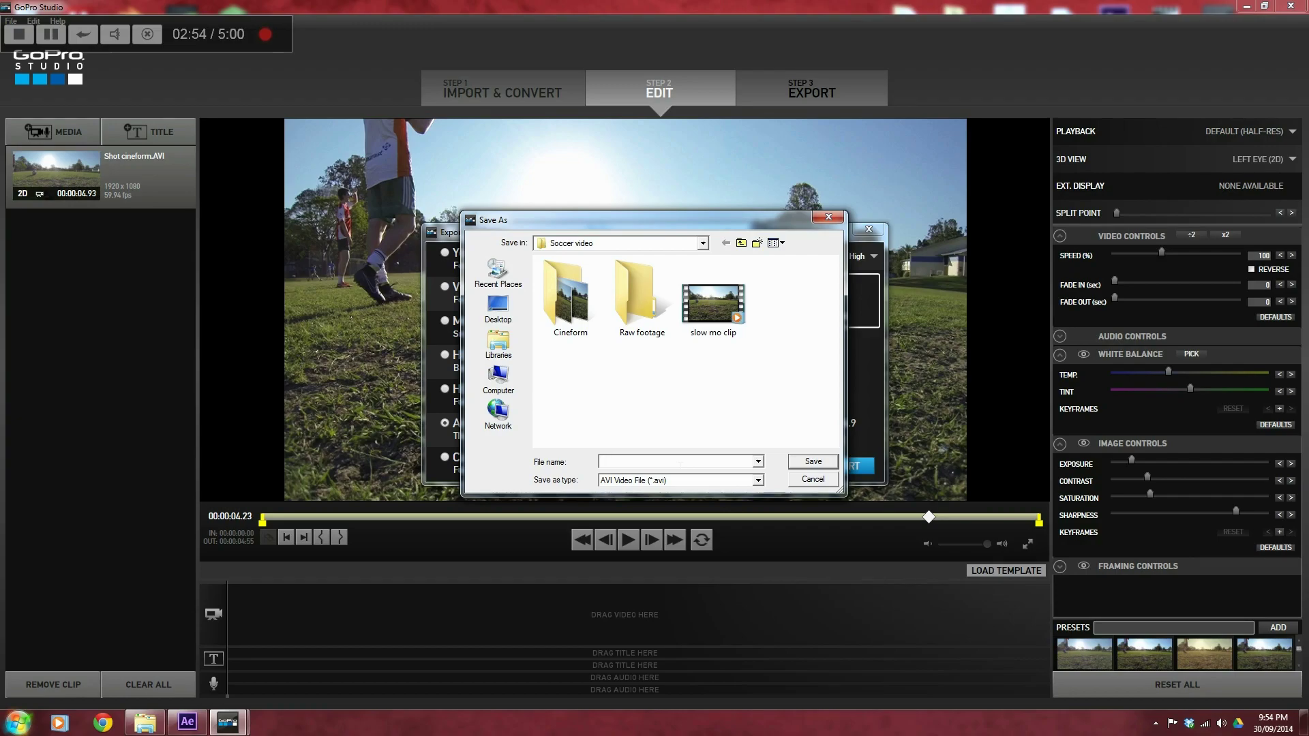
Step: Save the export as 'Shot cineform color corrected' in Videos in progress > Twixtor Tutorial
{"action": "type", "text": "Shot cineform 2color corrected"}
{"action": "left_click", "coordinate": [594, 247]}
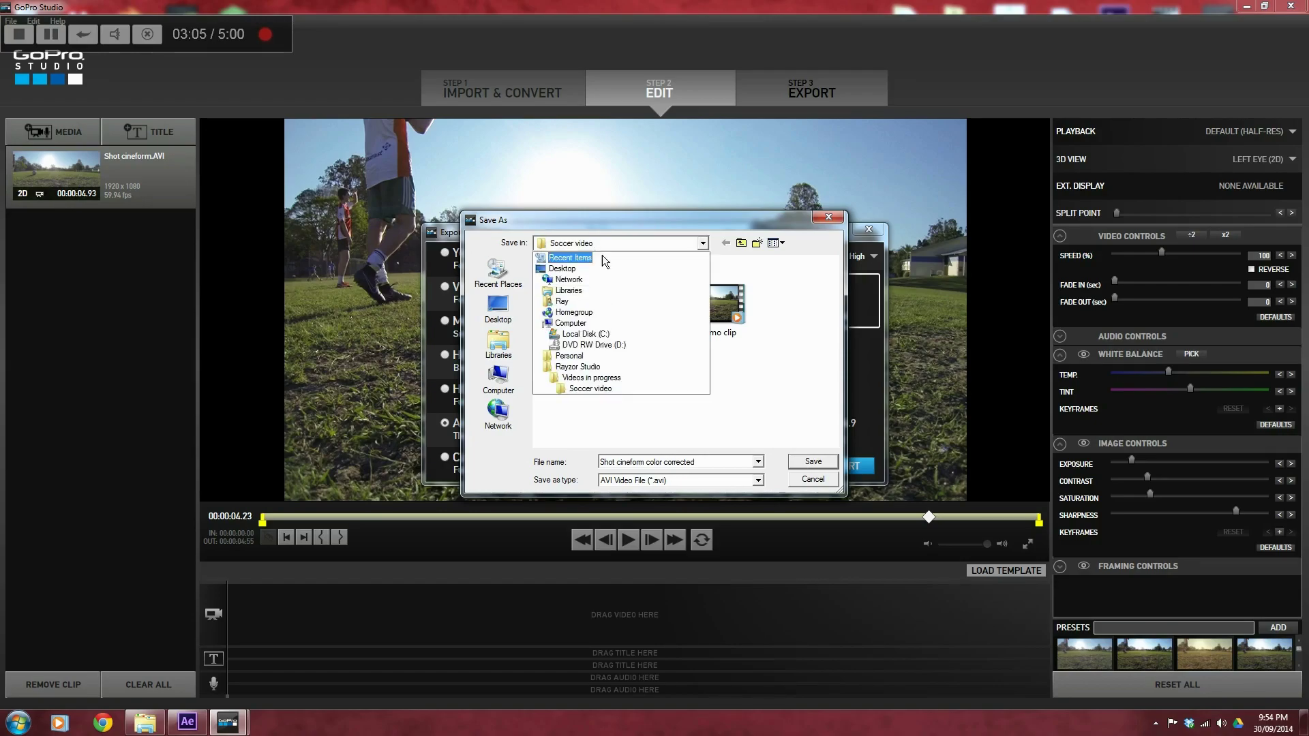
{"action": "left_click", "coordinate": [590, 367]}
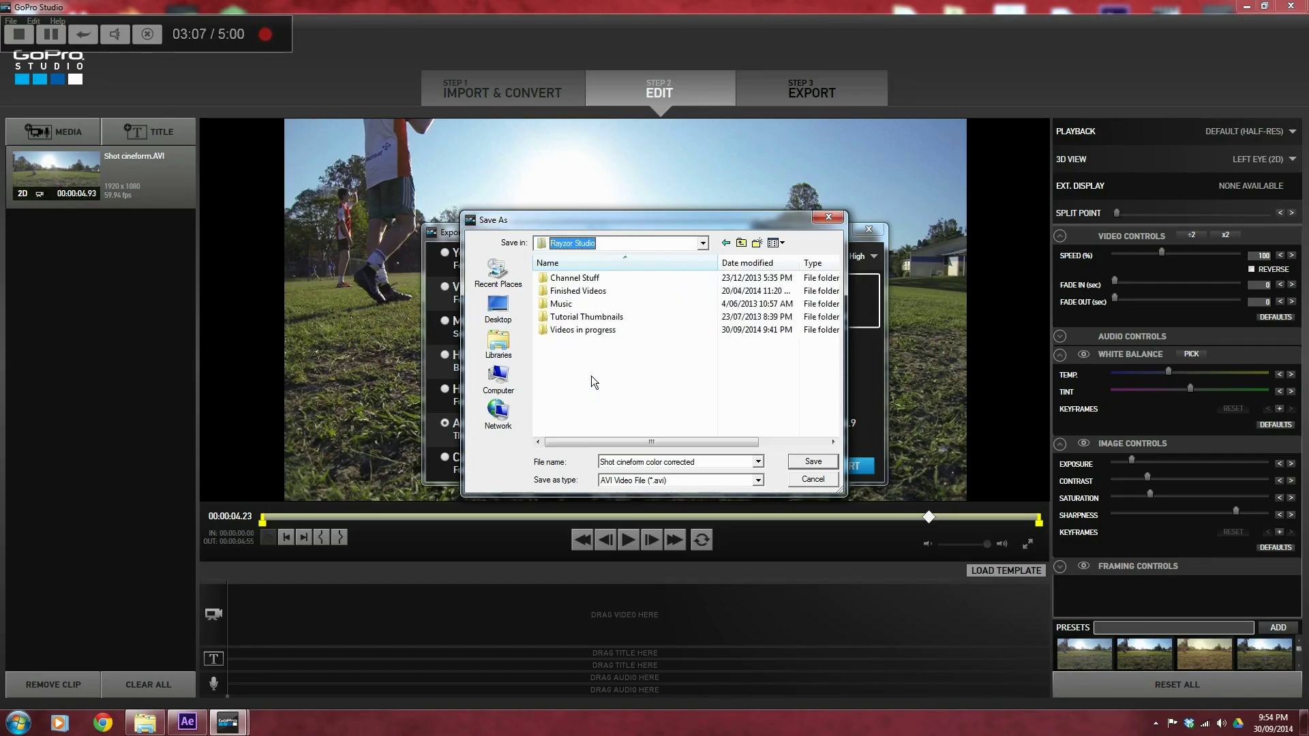
{"action": "double_click", "coordinate": [602, 332]}
{"action": "double_click", "coordinate": [602, 341]}
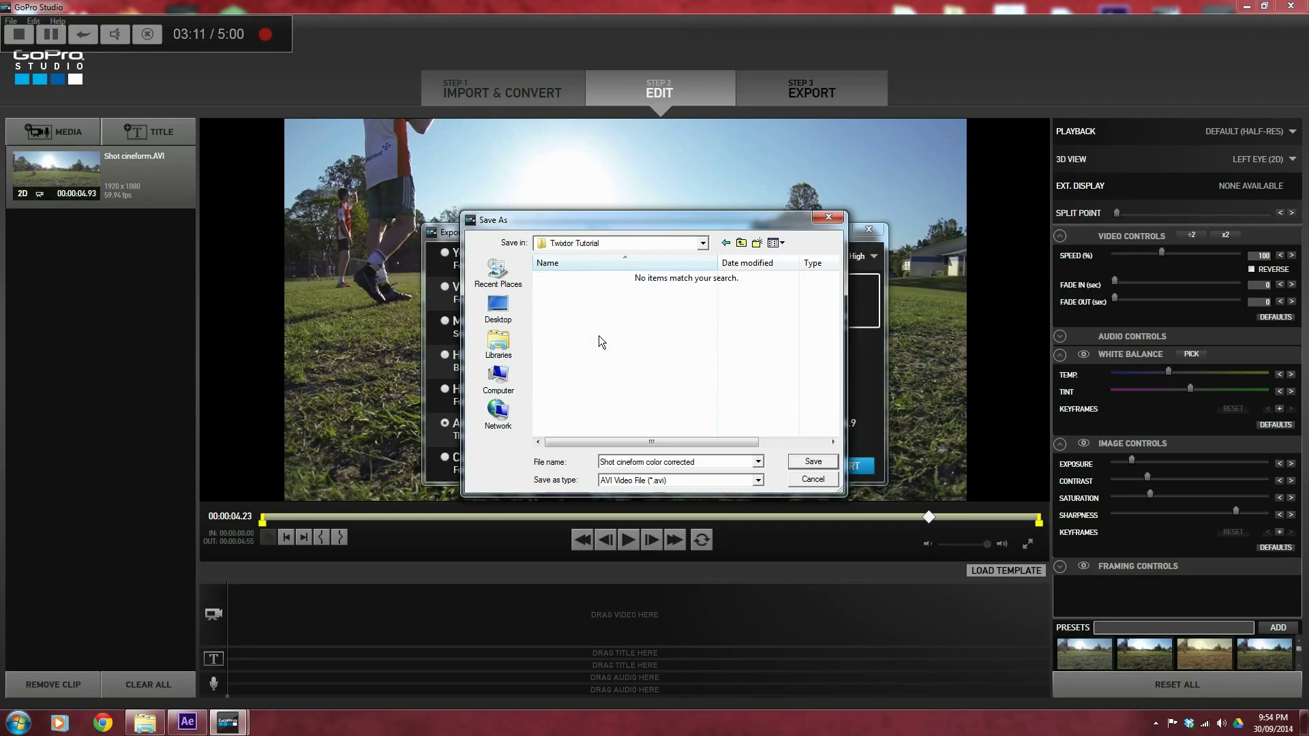
{"action": "left_click", "coordinate": [810, 463]}
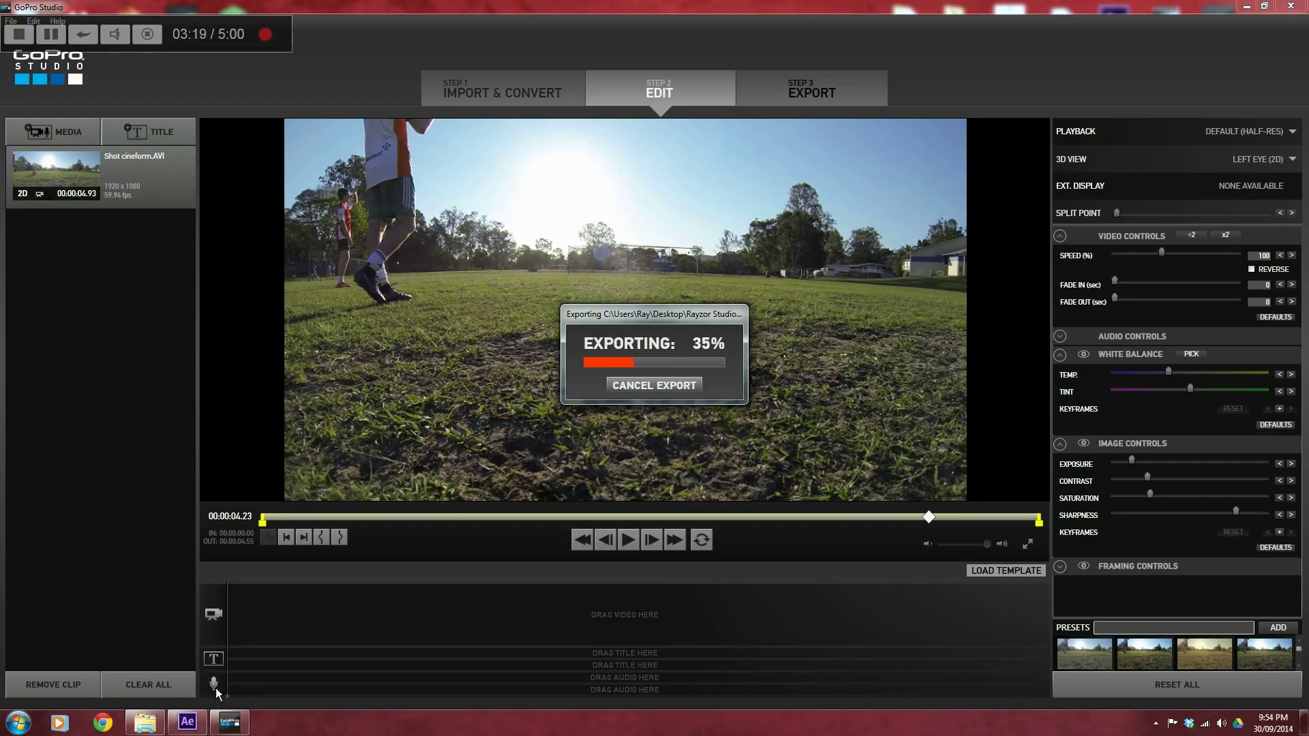
Step: Find the exported Shot cineform color corrected file in the Twixtor Tutorial folder
{"action": "mouse_move", "coordinate": [196, 728]}
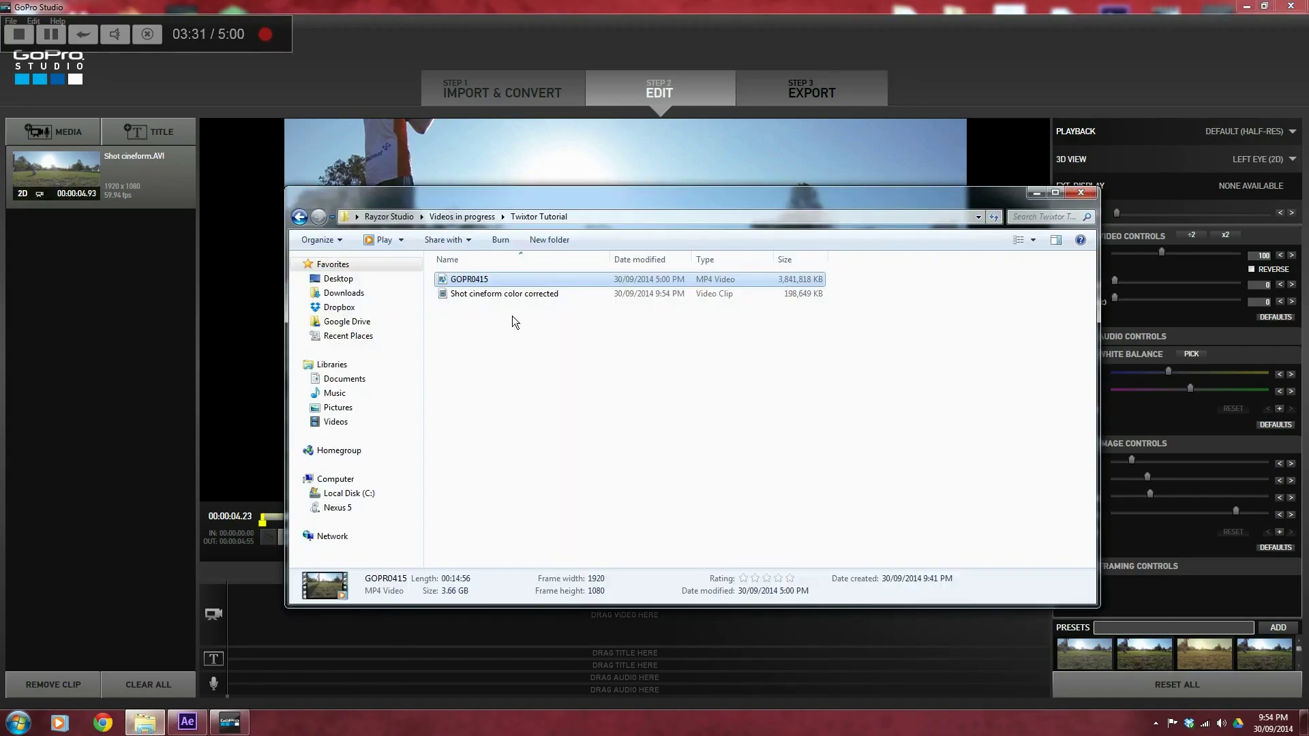
Step: Import the Shot cineform color corrected clip and create a composition from it
{"action": "left_click_drag", "start_coordinate": [522, 301], "coordinate": [94, 300]}
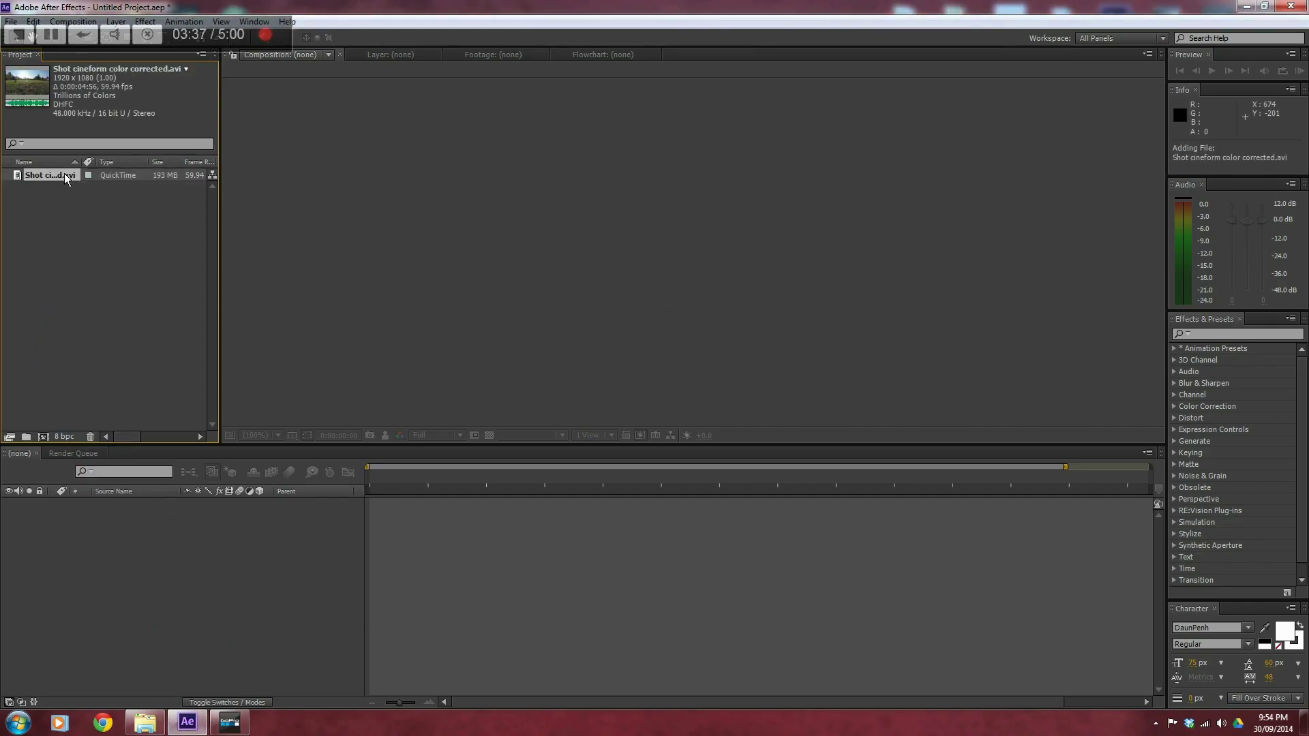
{"action": "left_click_drag", "start_coordinate": [67, 184], "coordinate": [54, 455]}
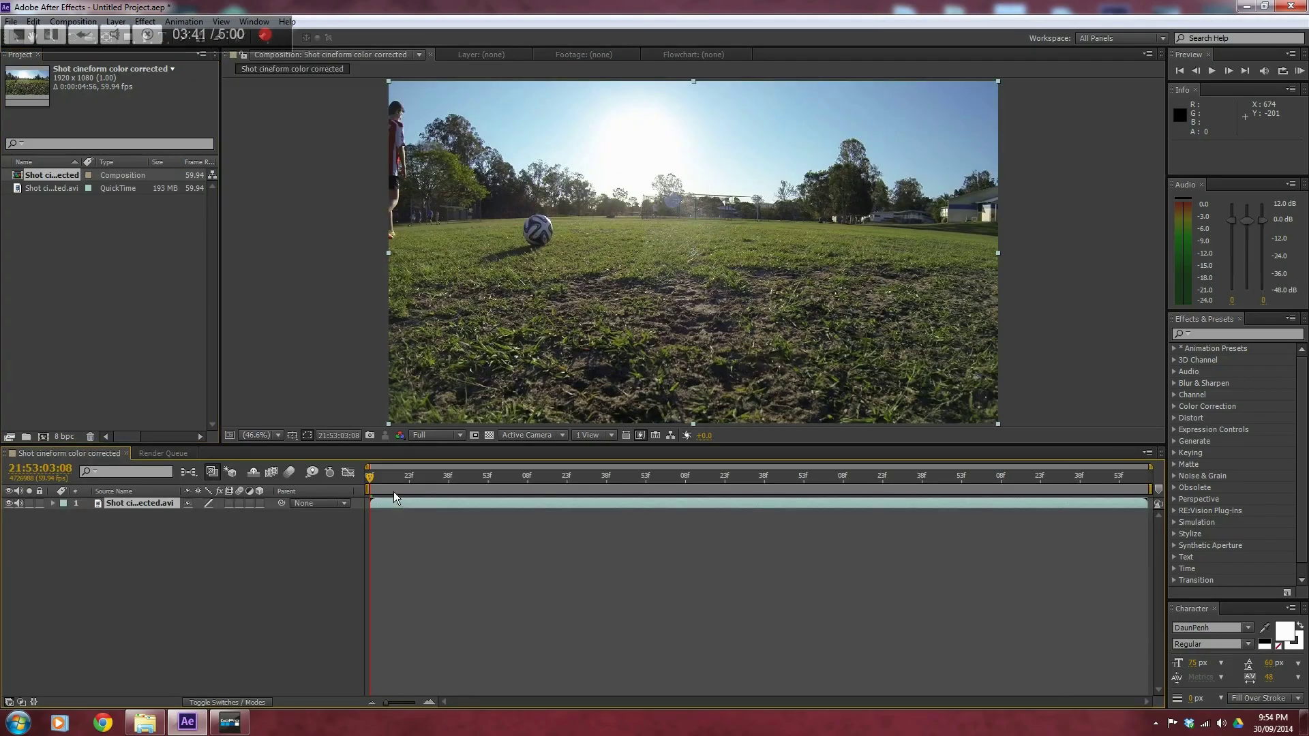
{"action": "mouse_move", "coordinate": [381, 492]}
{"action": "left_mouse_down"}
{"action": "mouse_move", "coordinate": [1022, 526]}
{"action": "mouse_move", "coordinate": [368, 480]}
{"action": "left_mouse_up"}
Step: Set the composition preview resolution to Half
{"action": "left_click", "coordinate": [438, 436]}
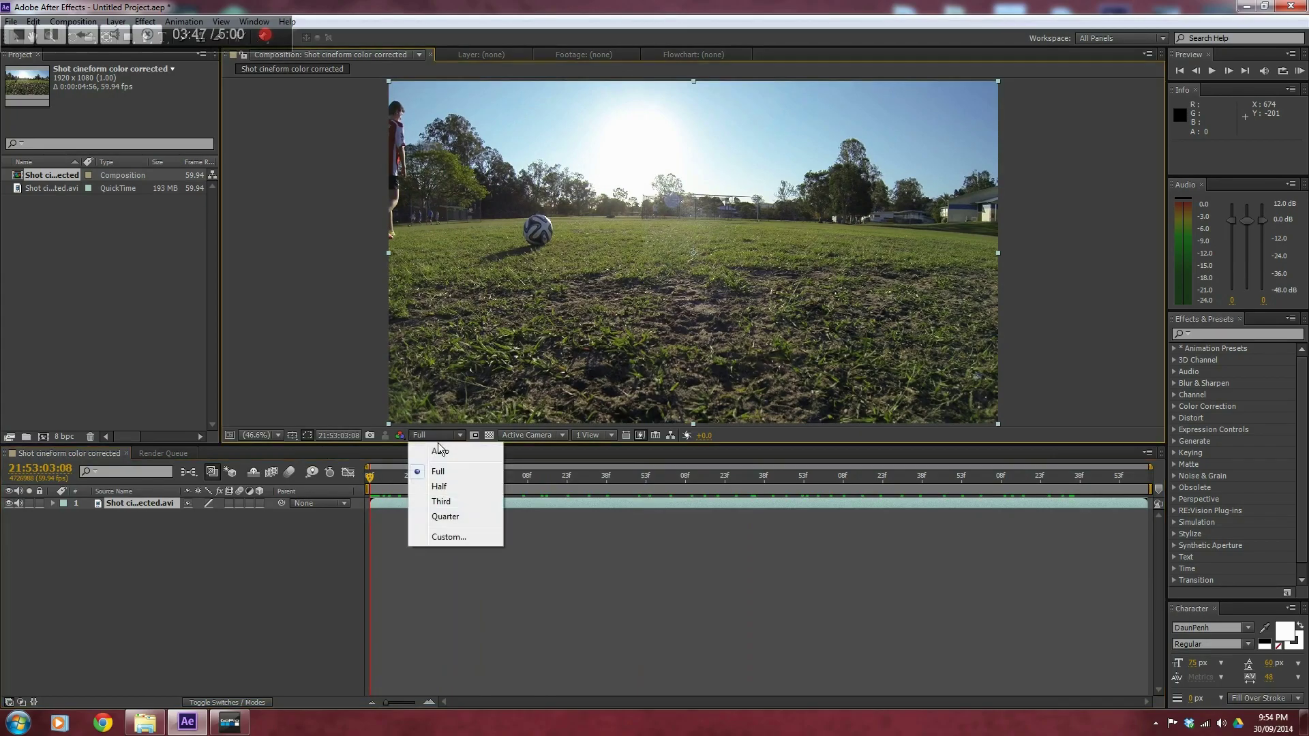
{"action": "left_click", "coordinate": [450, 491]}
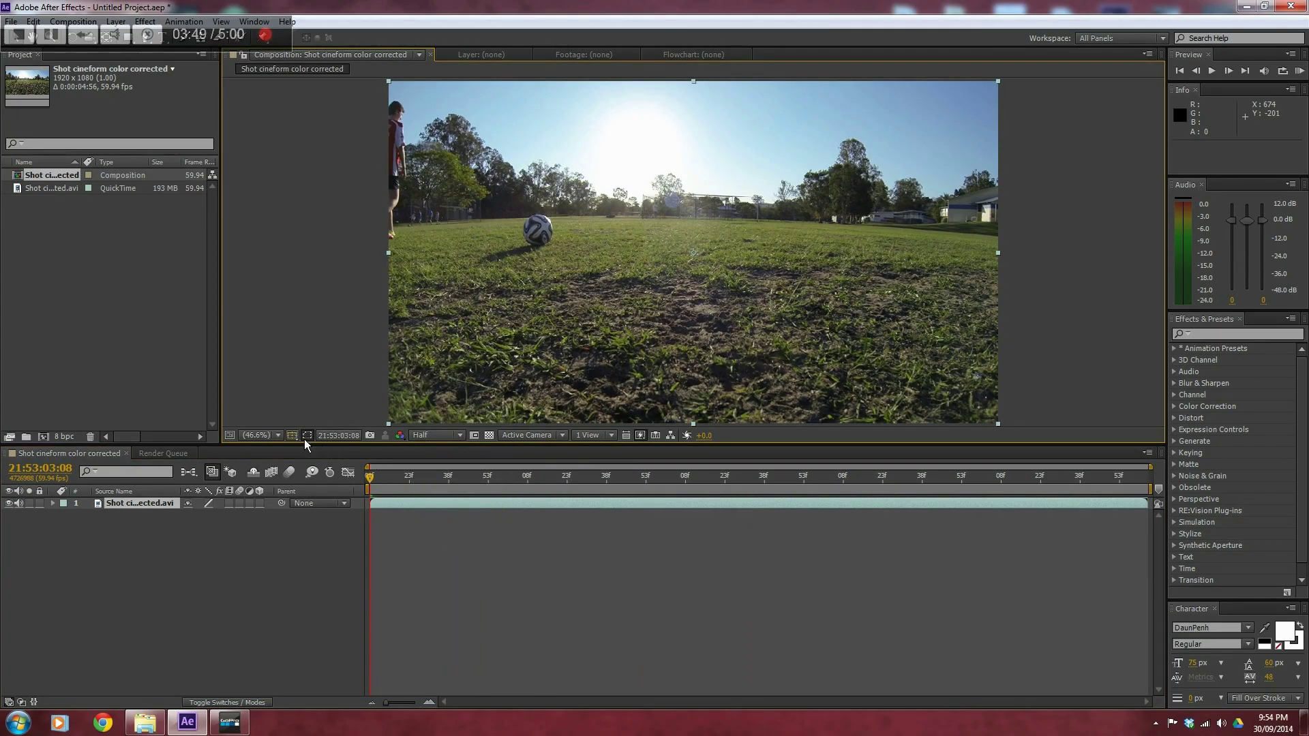
{"action": "left_click", "coordinate": [280, 439]}
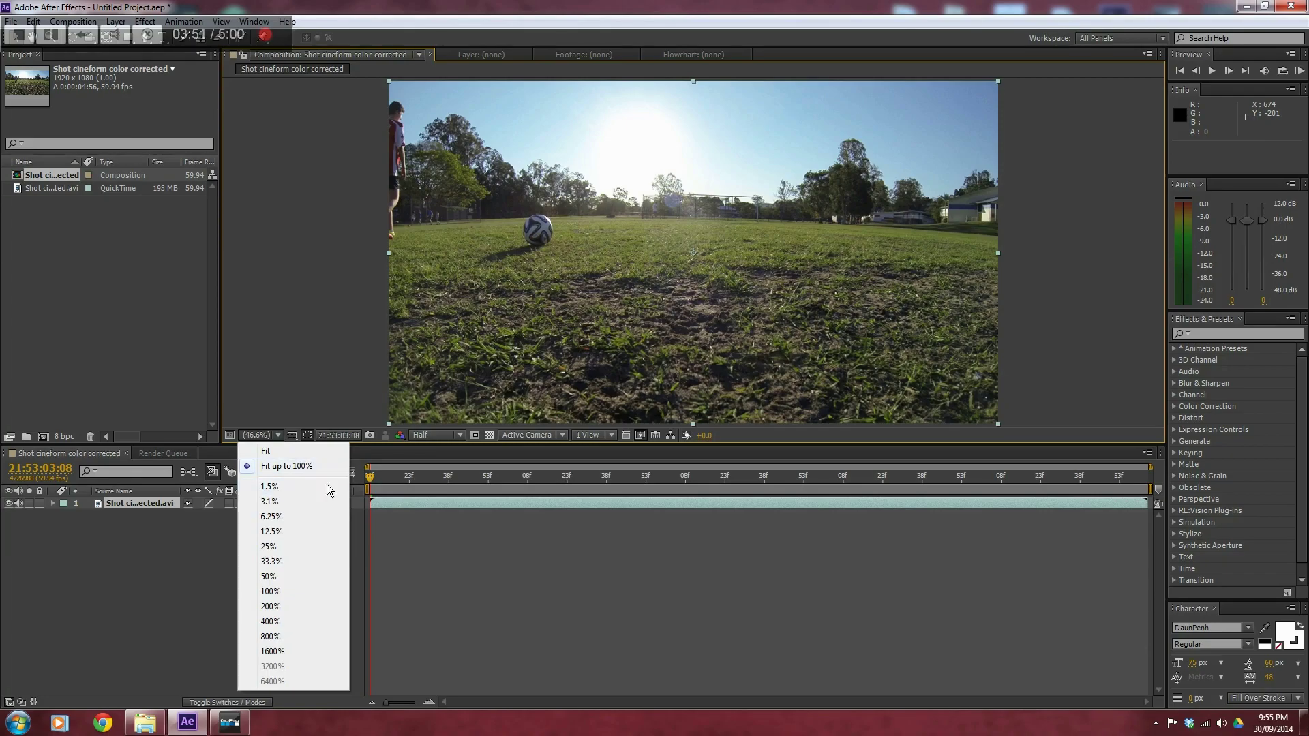
{"action": "left_click", "coordinate": [494, 543]}
{"action": "left_click_drag", "start_coordinate": [381, 488], "coordinate": [475, 488]}
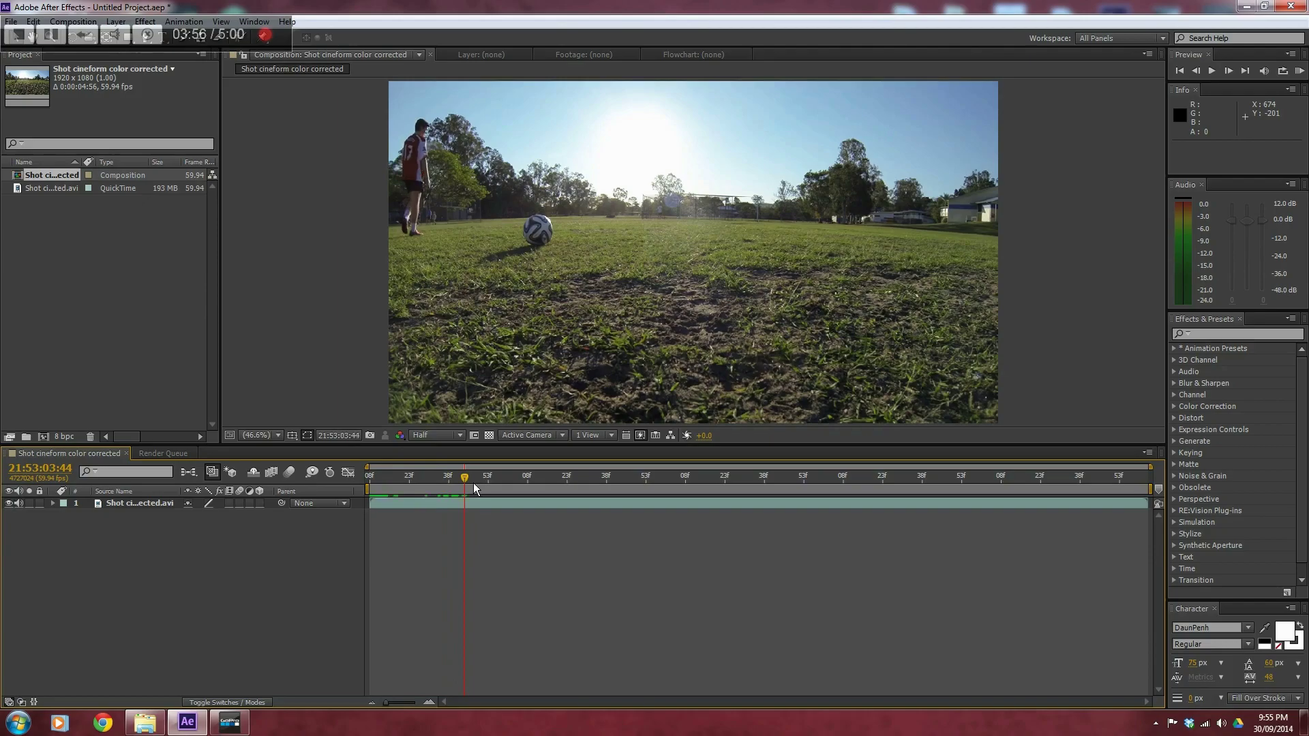
Step: Enable frame blending and set the clip layer's frame blending to Pixel Motion
{"action": "left_click", "coordinate": [275, 478]}
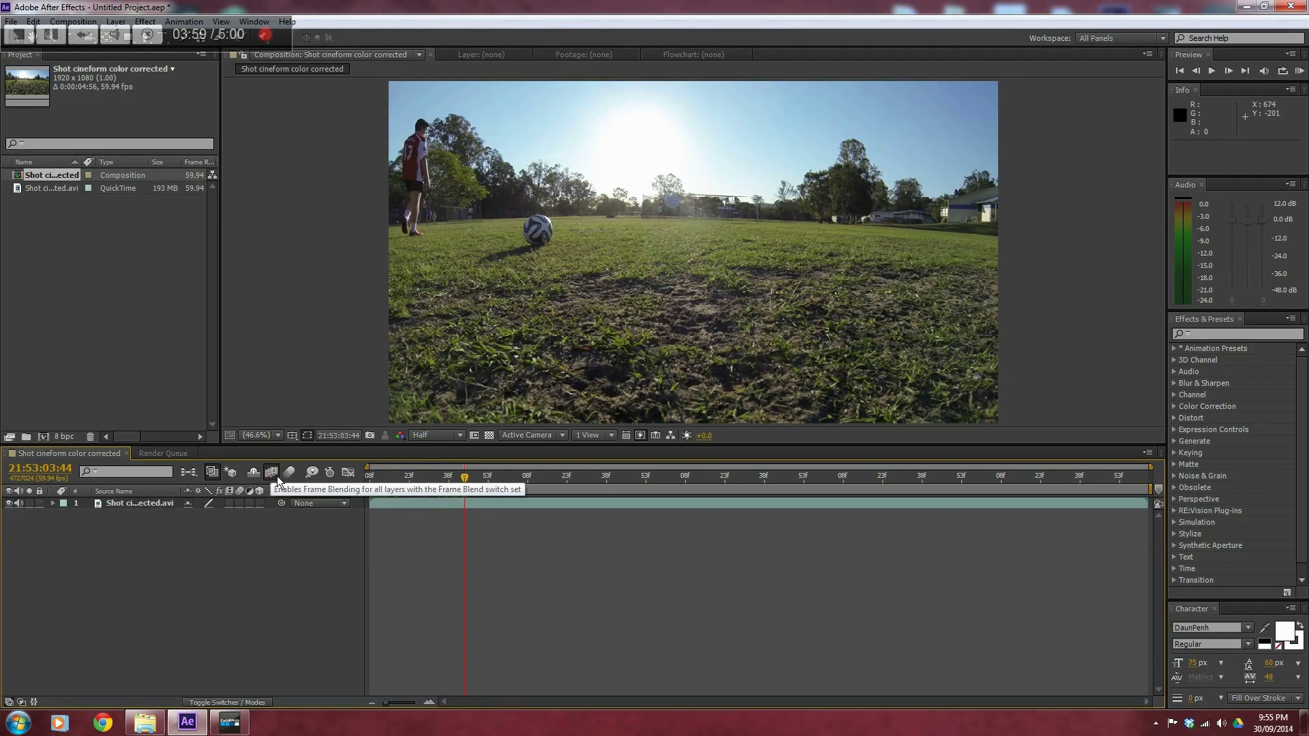
{"action": "left_click", "coordinate": [232, 503]}
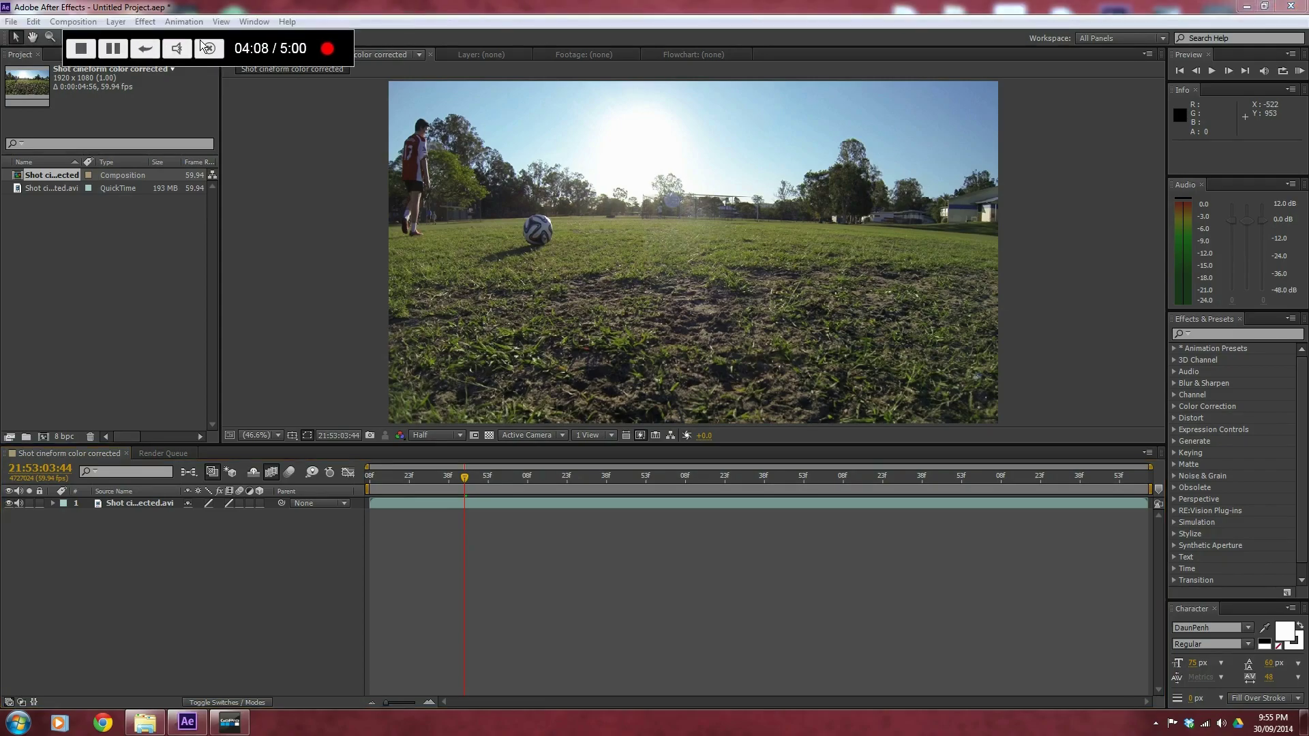
{"action": "left_click_drag", "start_coordinate": [184, 32], "coordinate": [1271, 151]}
{"action": "left_click", "coordinate": [73, 21]}
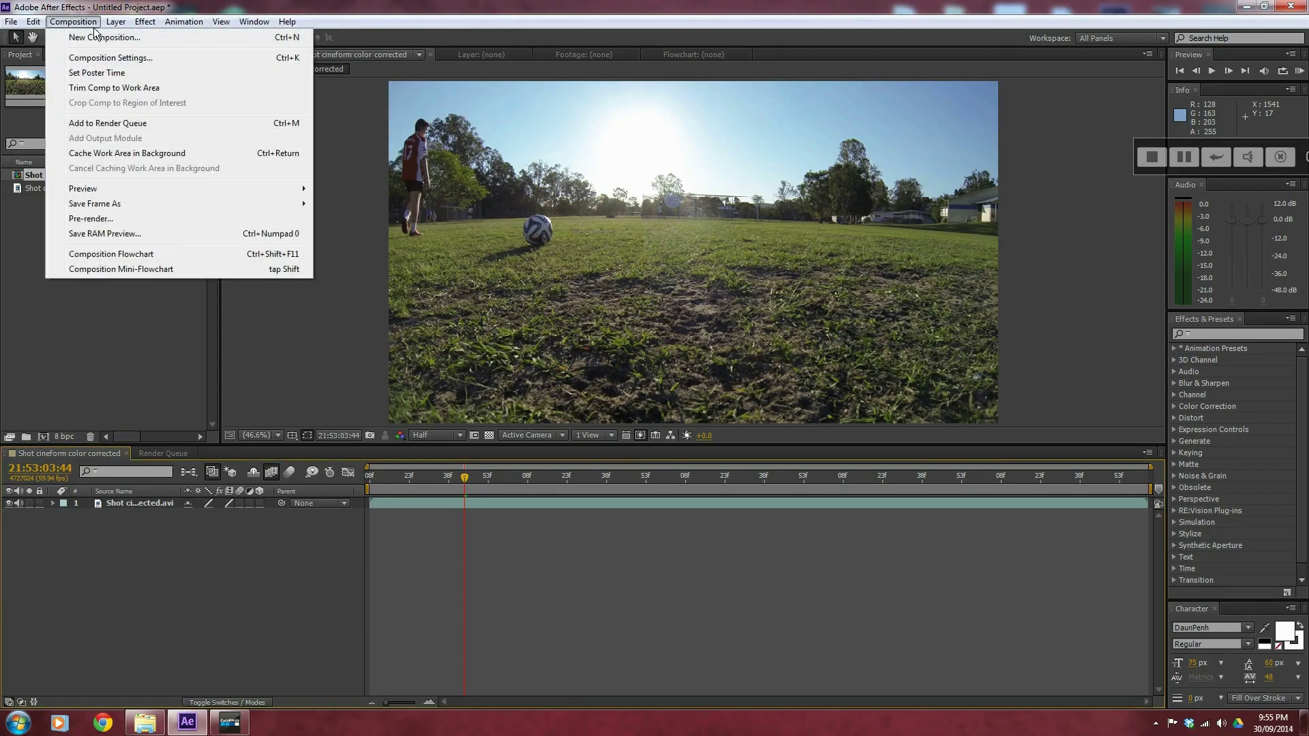
{"action": "mouse_move", "coordinate": [116, 22]}
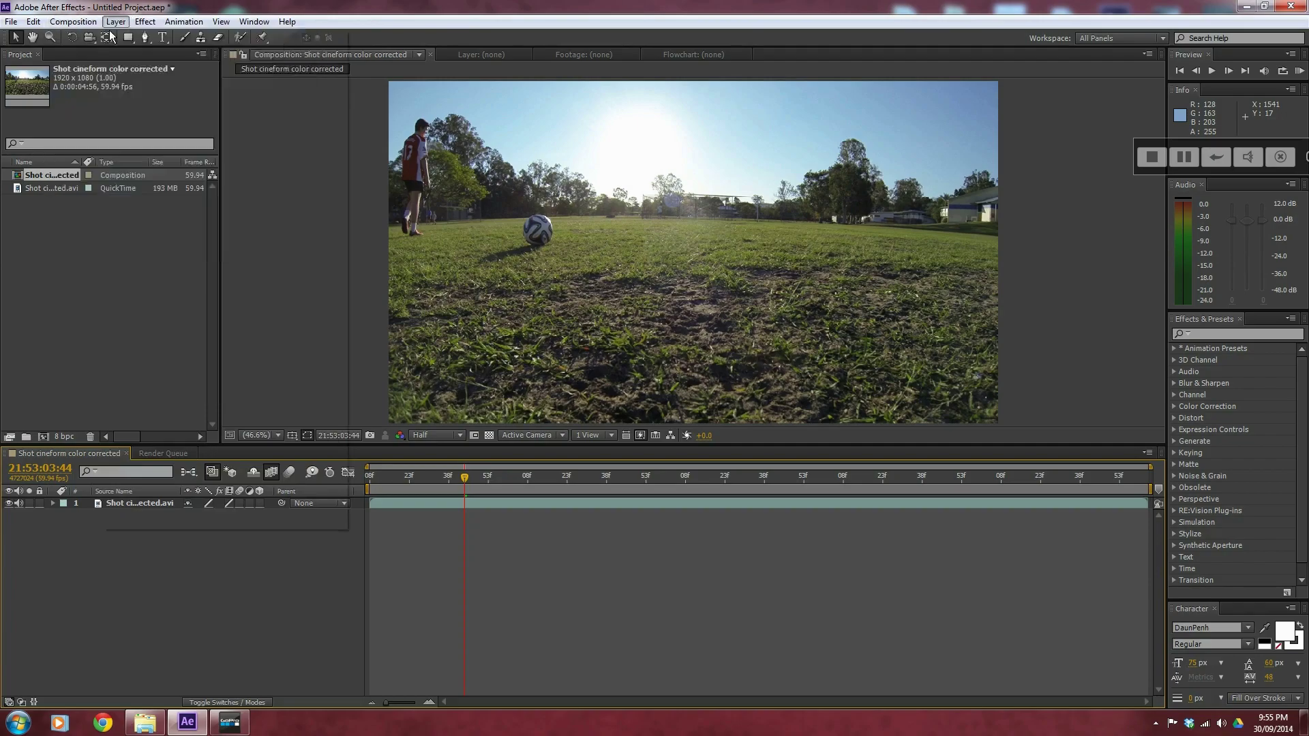
{"action": "left_click", "coordinate": [436, 549]}
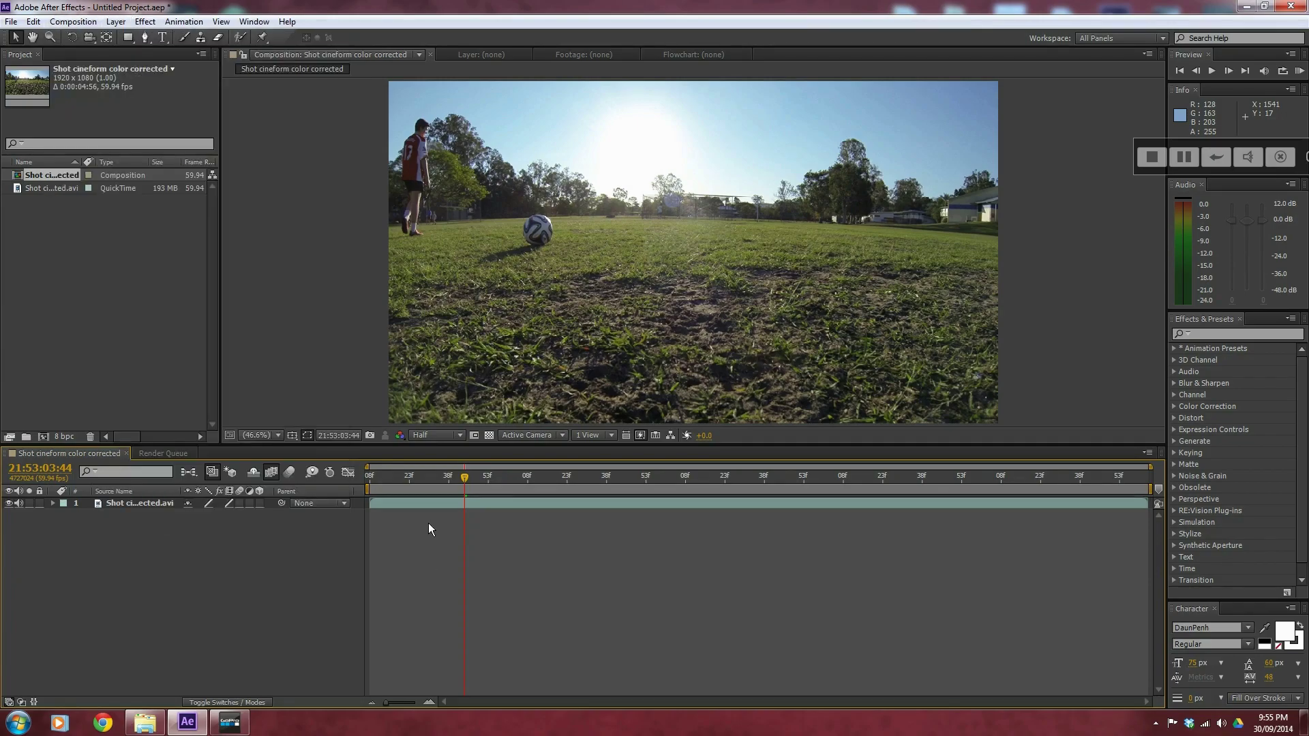
{"action": "left_click", "coordinate": [431, 506]}
{"action": "left_click", "coordinate": [115, 21]}
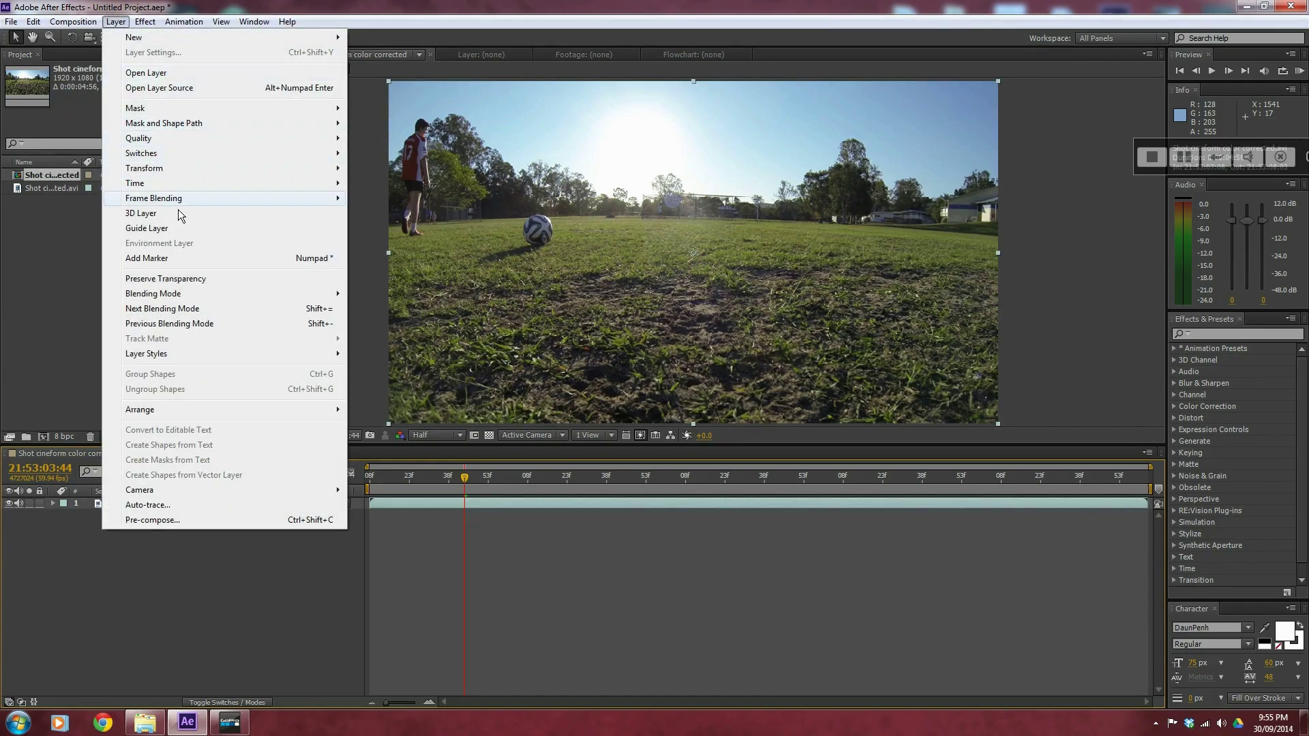
{"action": "mouse_move", "coordinate": [176, 201]}
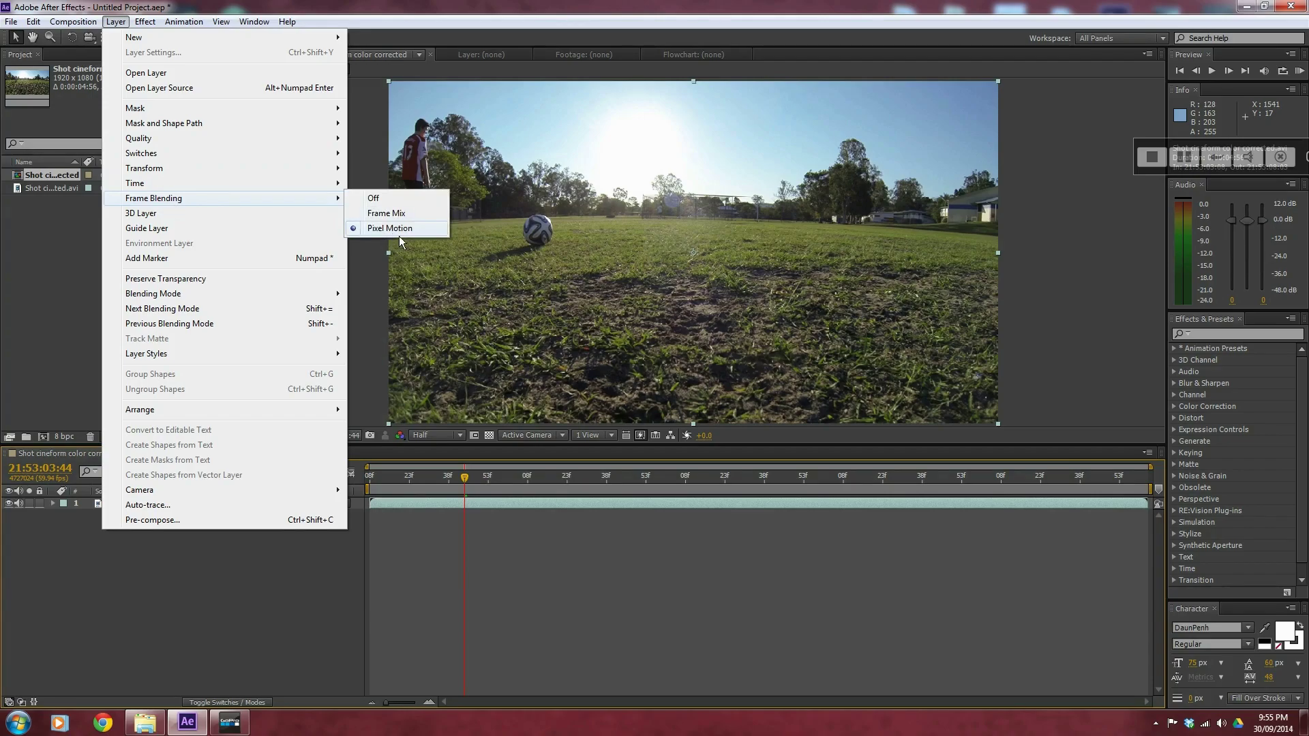
{"action": "left_click", "coordinate": [511, 561]}
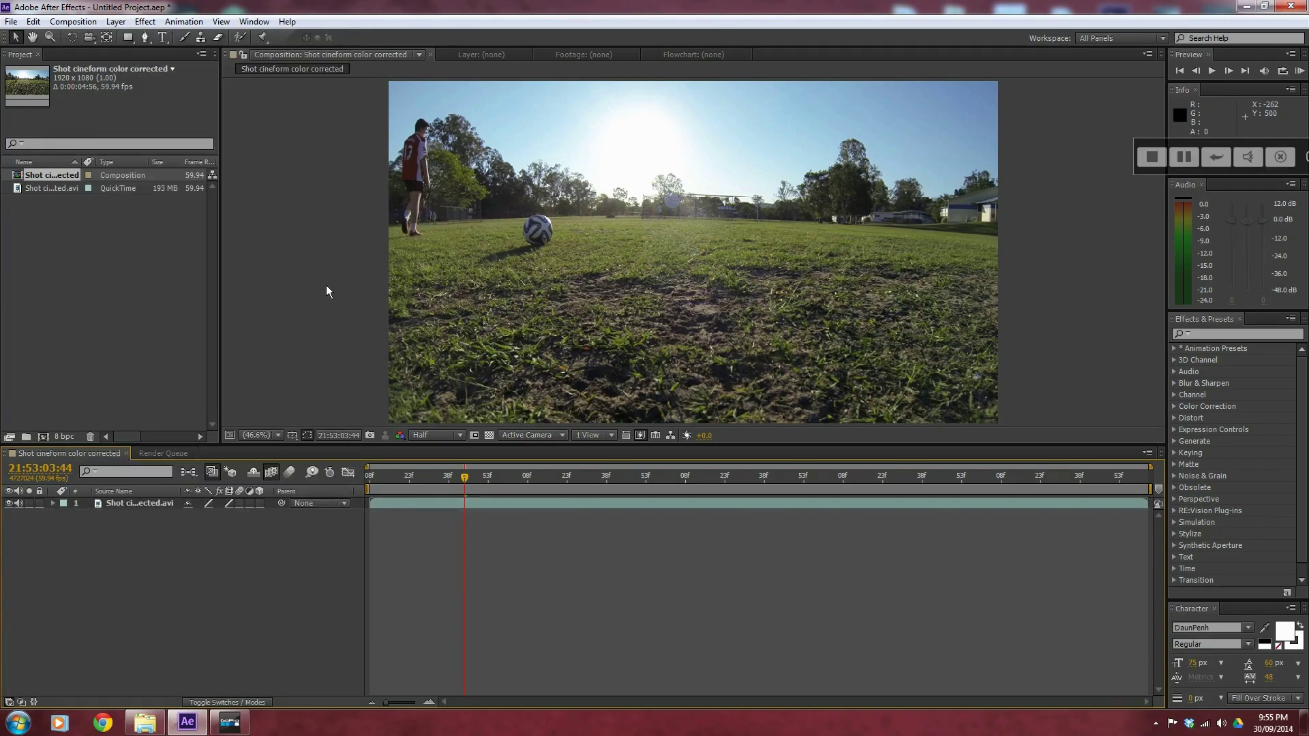
{"action": "left_click", "coordinate": [144, 21]}
Step: Apply Effect > Time > Timewarp to the clip layer and close its effect controls
{"action": "left_click", "coordinate": [403, 509]}
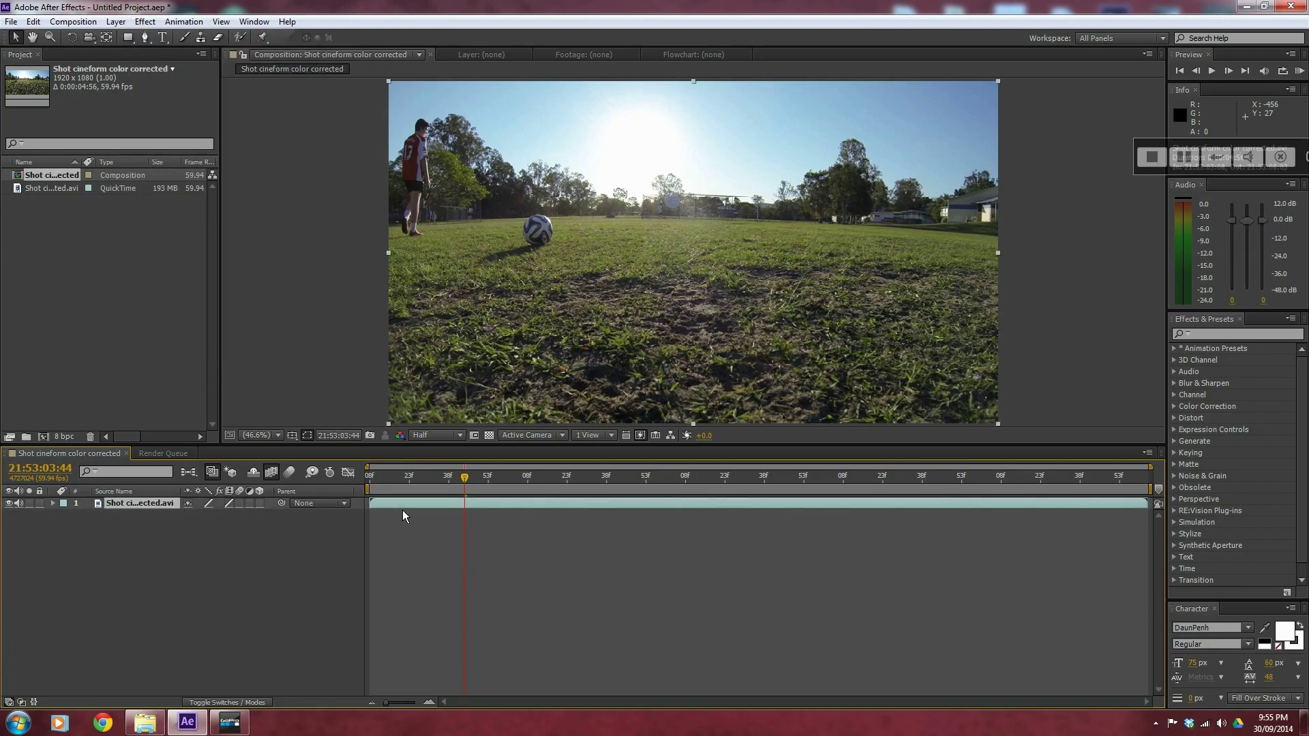
{"action": "left_click", "coordinate": [145, 21]}
{"action": "mouse_move", "coordinate": [192, 360]}
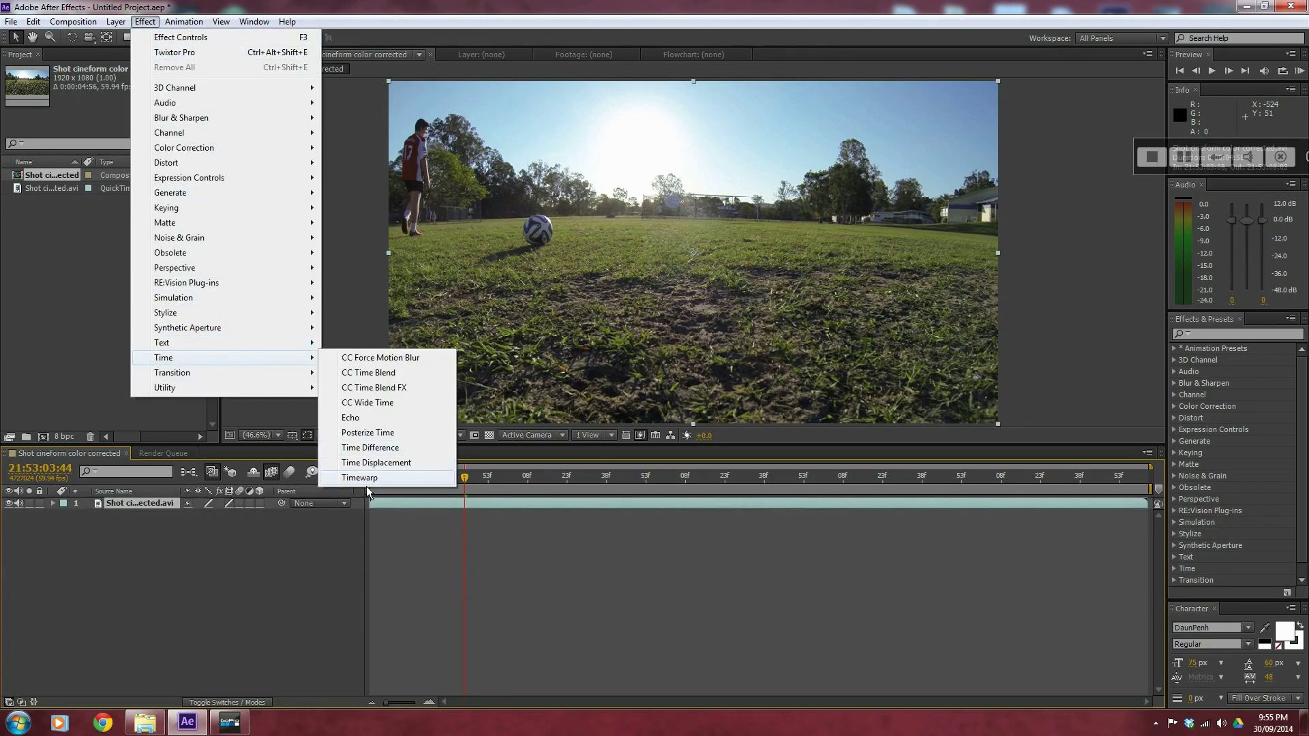
{"action": "left_click", "coordinate": [366, 480]}
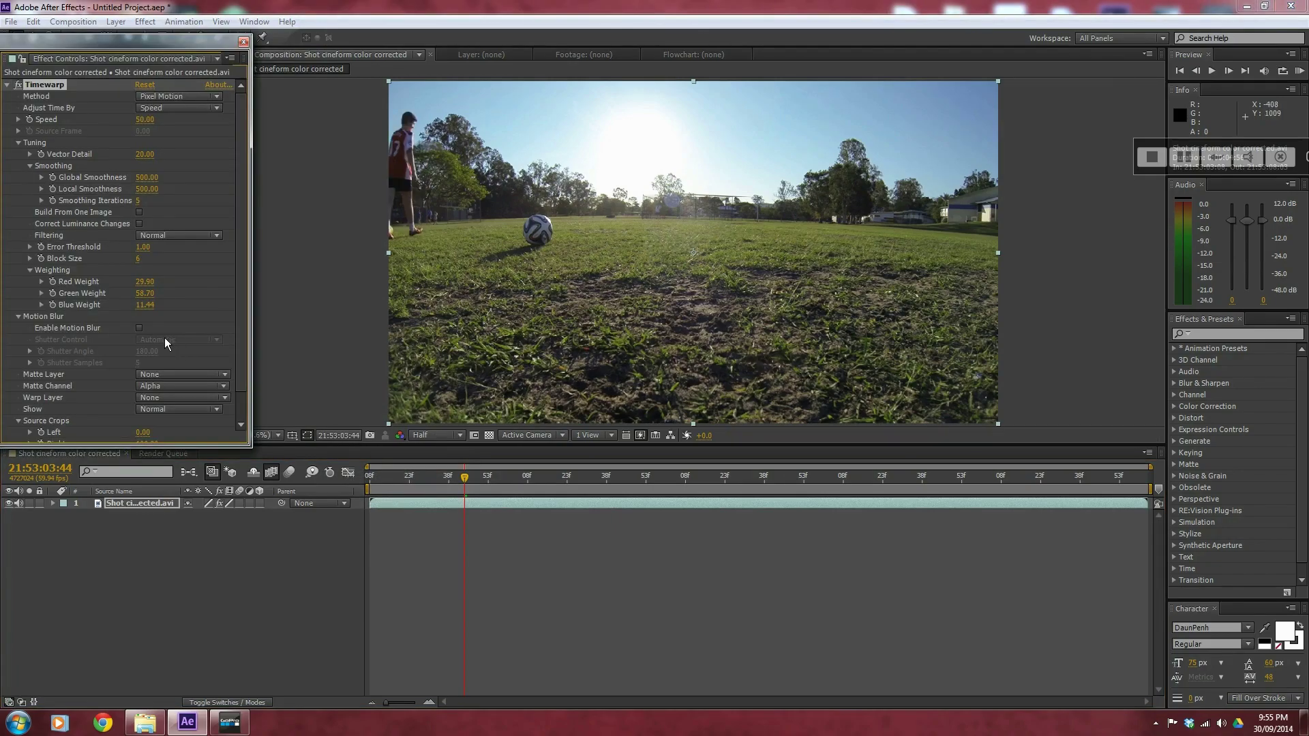
{"action": "left_click", "coordinate": [243, 41]}
{"action": "left_click", "coordinate": [145, 21]}
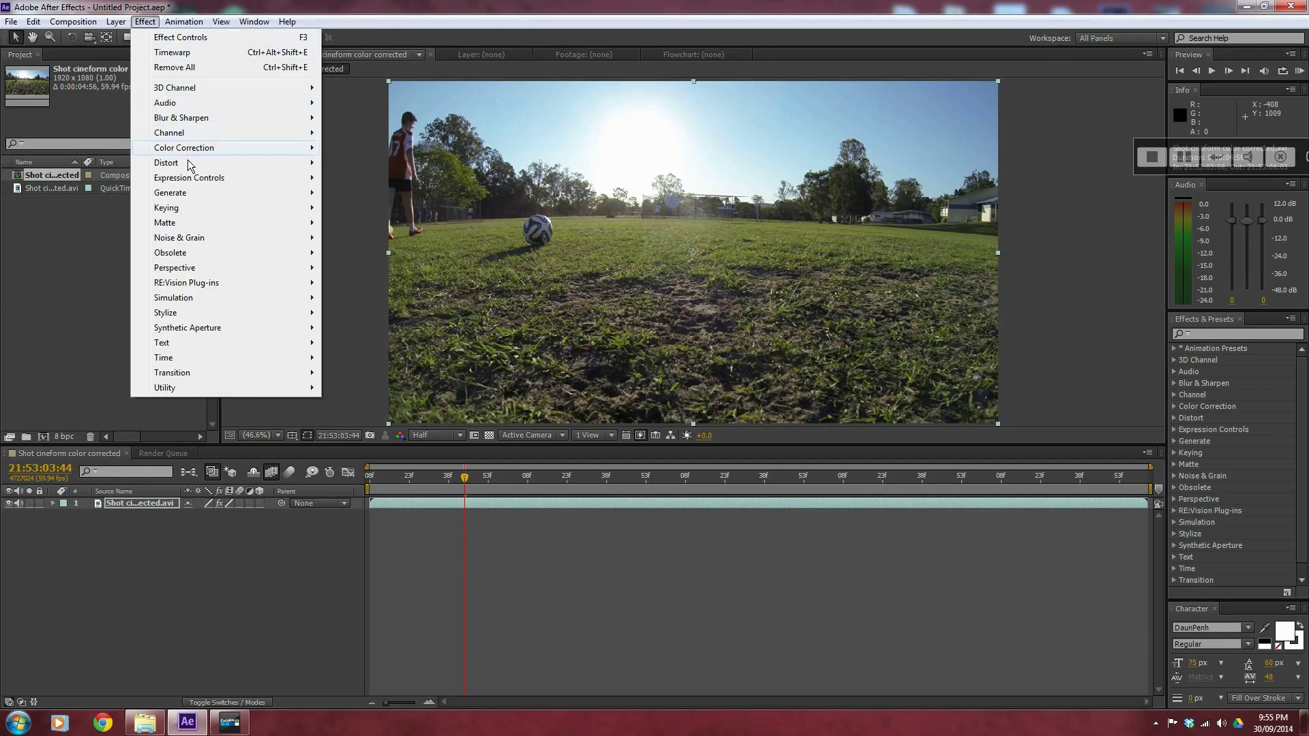
{"action": "mouse_move", "coordinate": [121, 23]}
{"action": "mouse_move", "coordinate": [164, 184]}
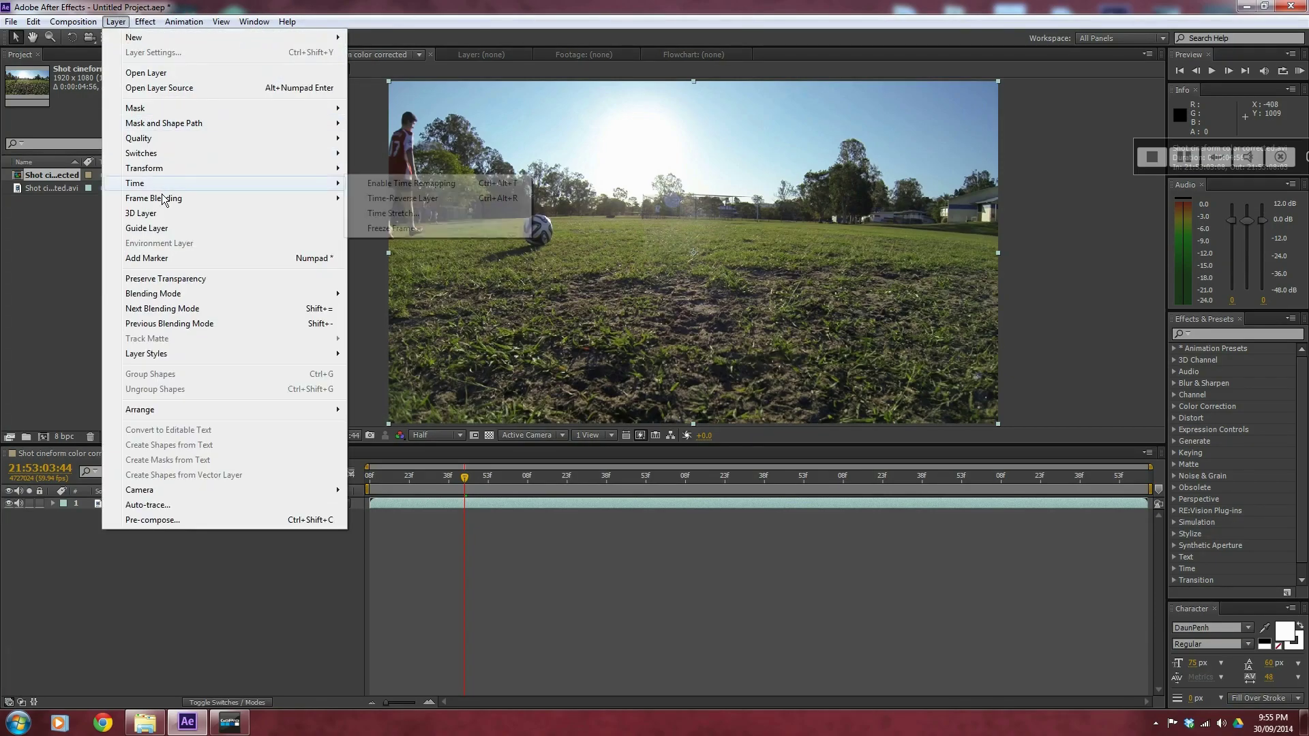
Step: Enable time remapping on the clip layer and set the composition duration to 0:00:10:00
{"action": "left_click", "coordinate": [409, 183]}
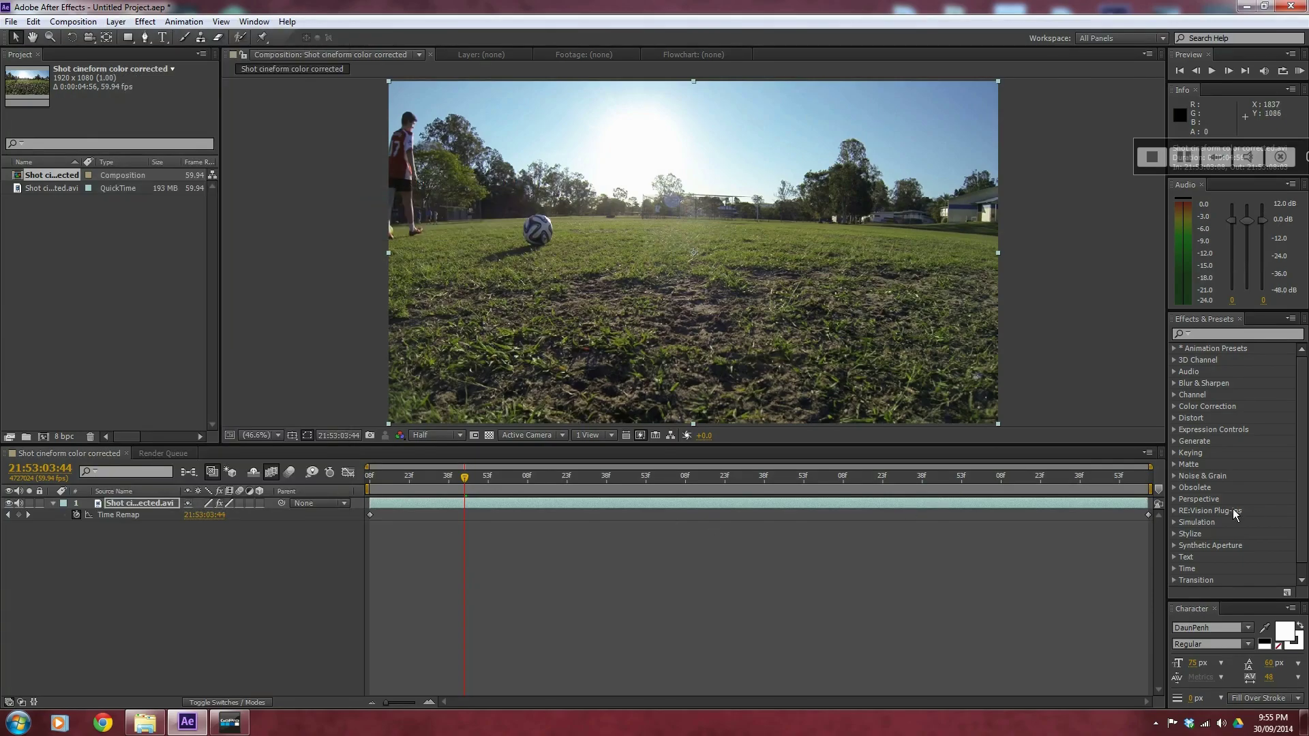
{"action": "left_click", "coordinate": [73, 22]}
{"action": "left_click", "coordinate": [140, 59]}
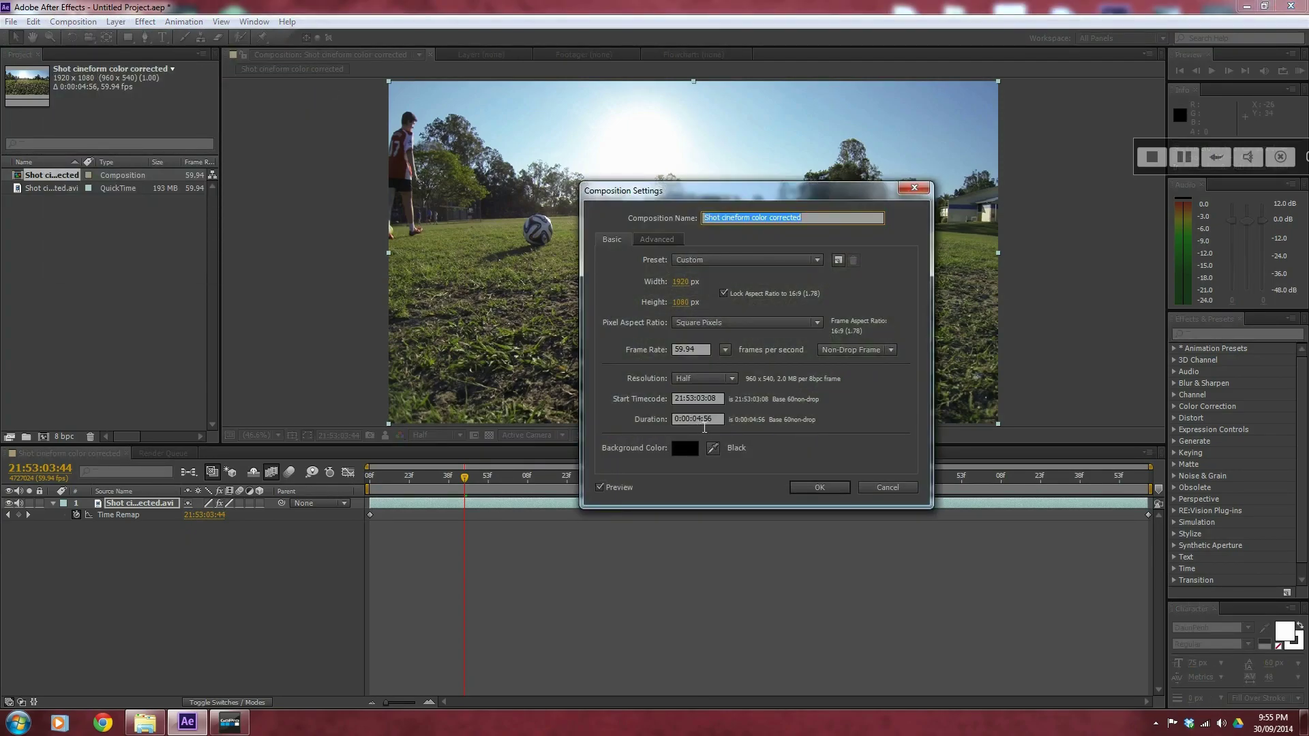
{"action": "double_click", "coordinate": [701, 423]}
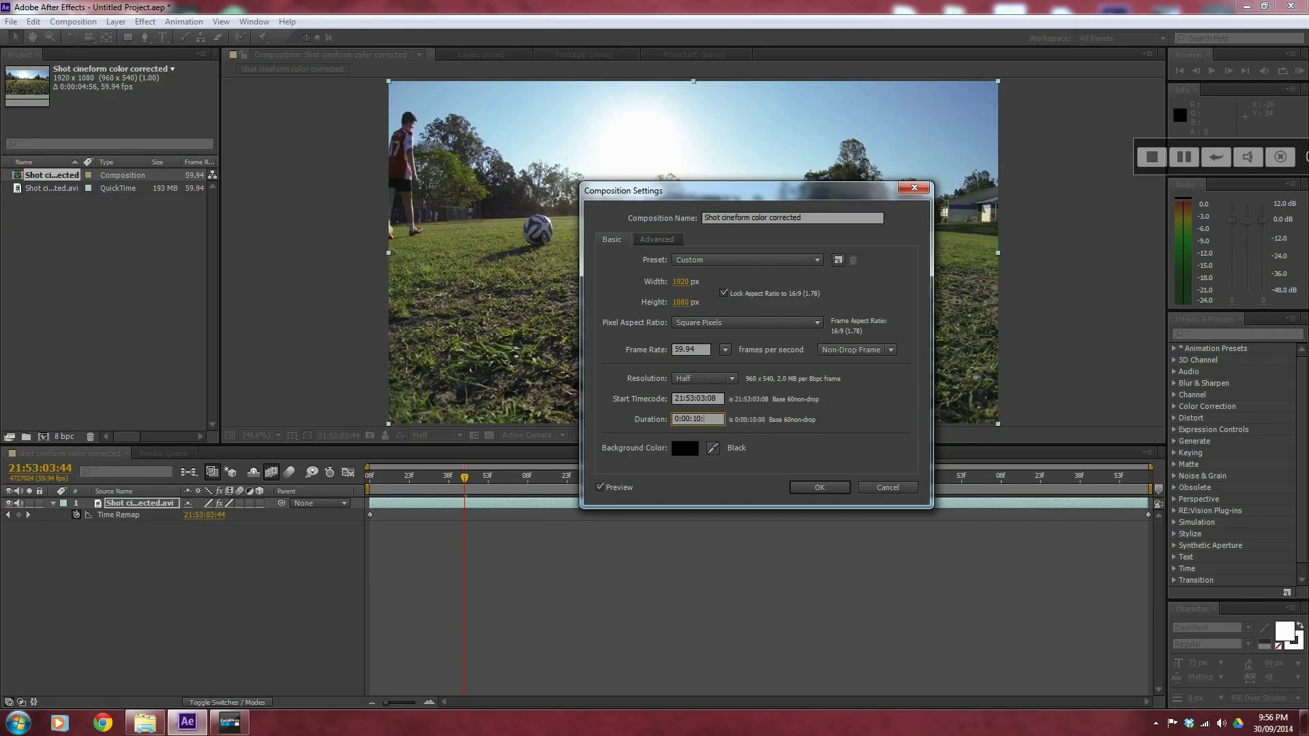
{"action": "left_click", "coordinate": [812, 488]}
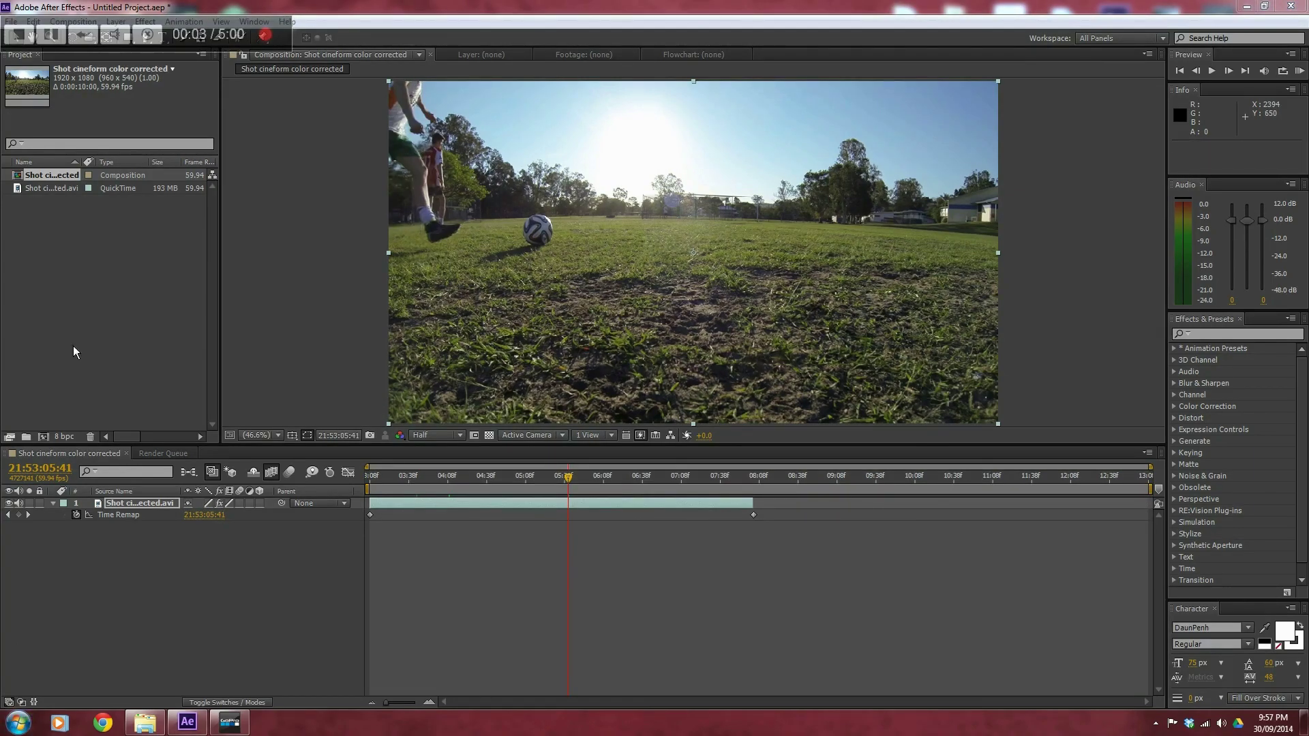
Step: Enable Time Remap on the Shot cineform color corrected layer and reselect the layer
{"action": "left_click_drag", "start_coordinate": [247, 37], "coordinate": [1272, 59]}
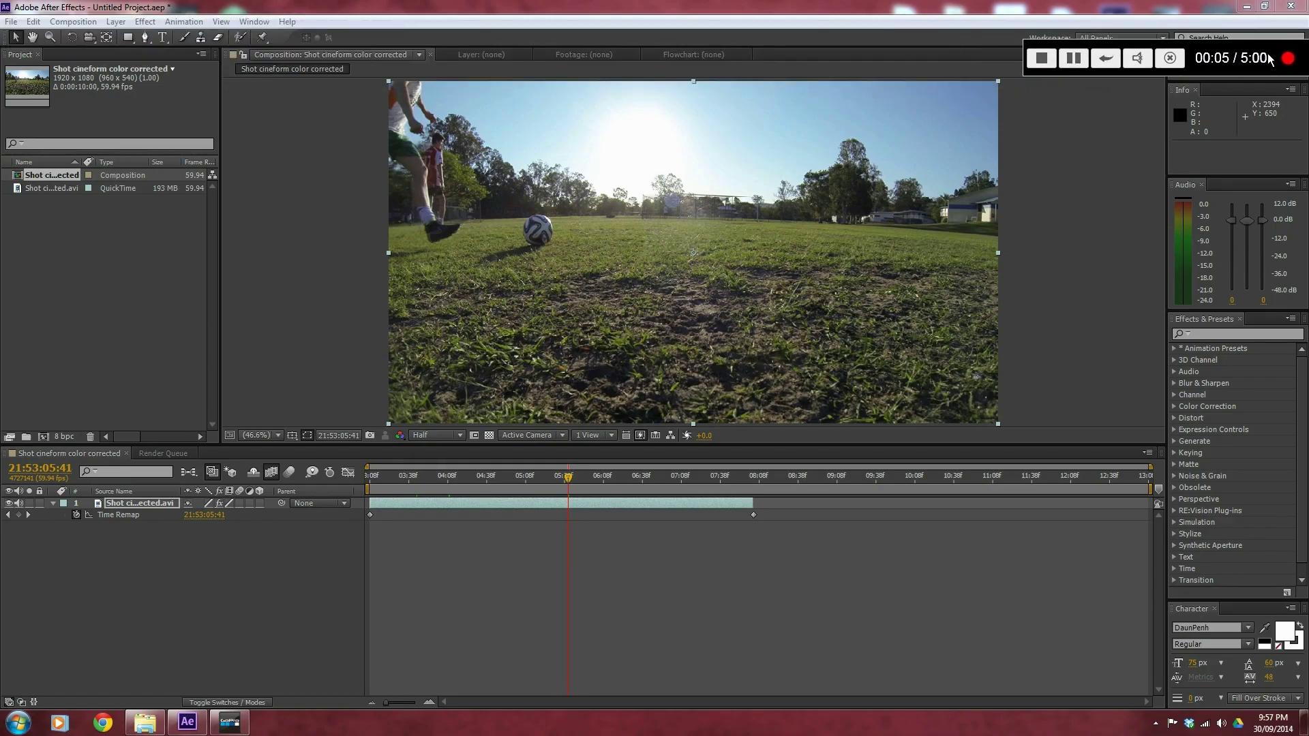
{"action": "left_click", "coordinate": [116, 21]}
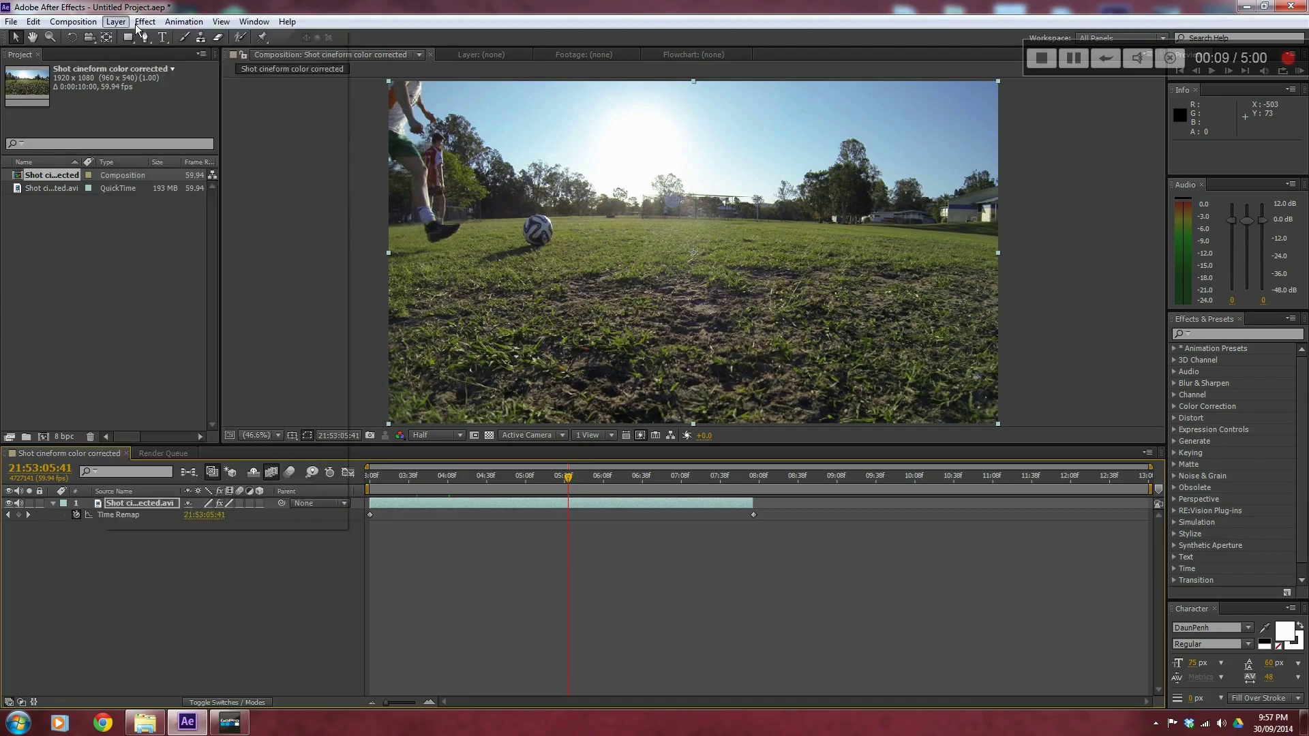
{"action": "mouse_move", "coordinate": [170, 185]}
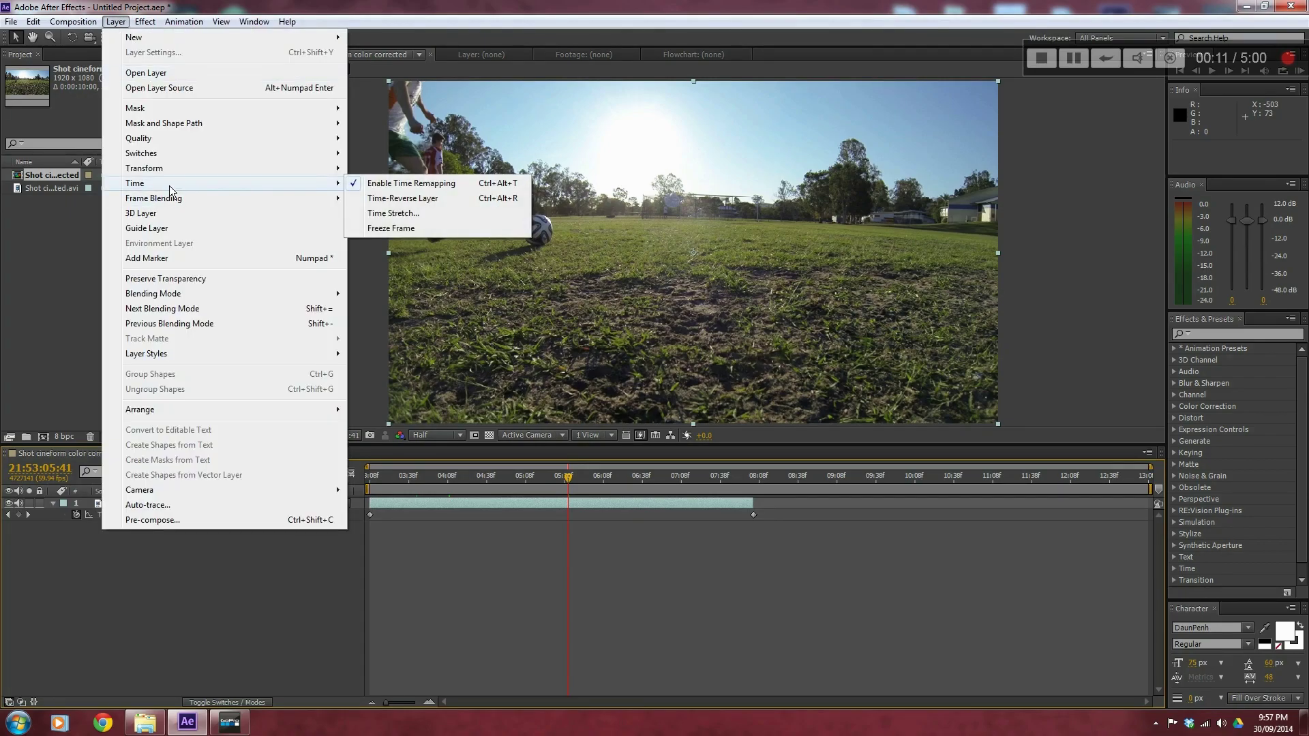
{"action": "left_click", "coordinate": [461, 525]}
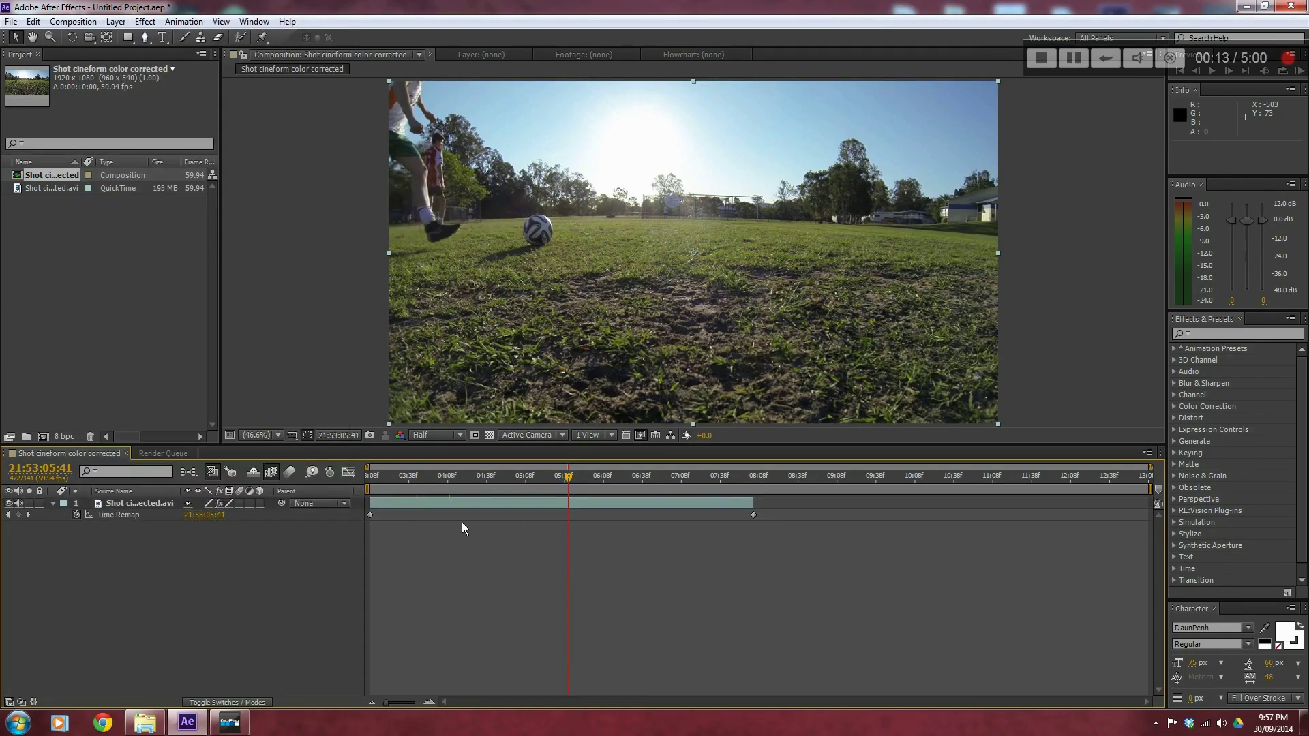
{"action": "left_click", "coordinate": [145, 21]}
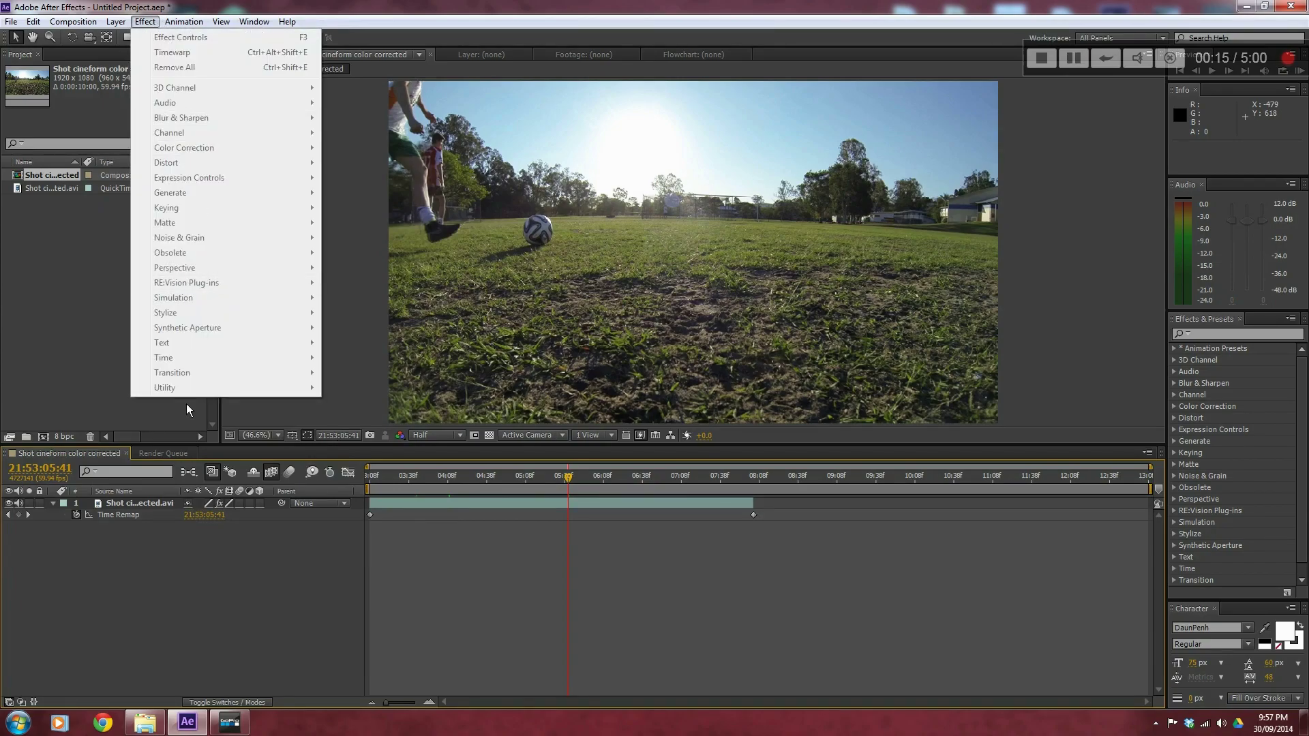
{"action": "left_click", "coordinate": [137, 516]}
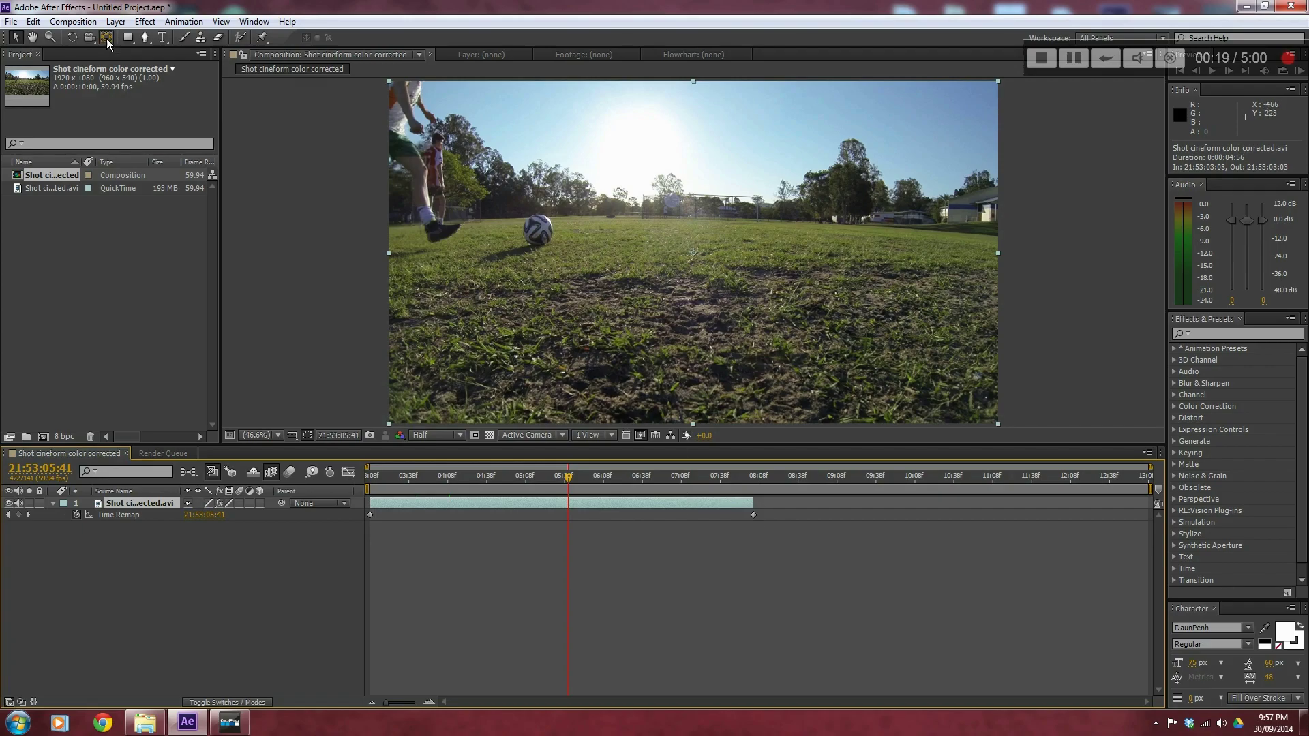
Step: Apply RE:Vision Twixtor Pro and change its Input Frame Rate from 29.970 to 59.940
{"action": "left_click", "coordinate": [145, 21]}
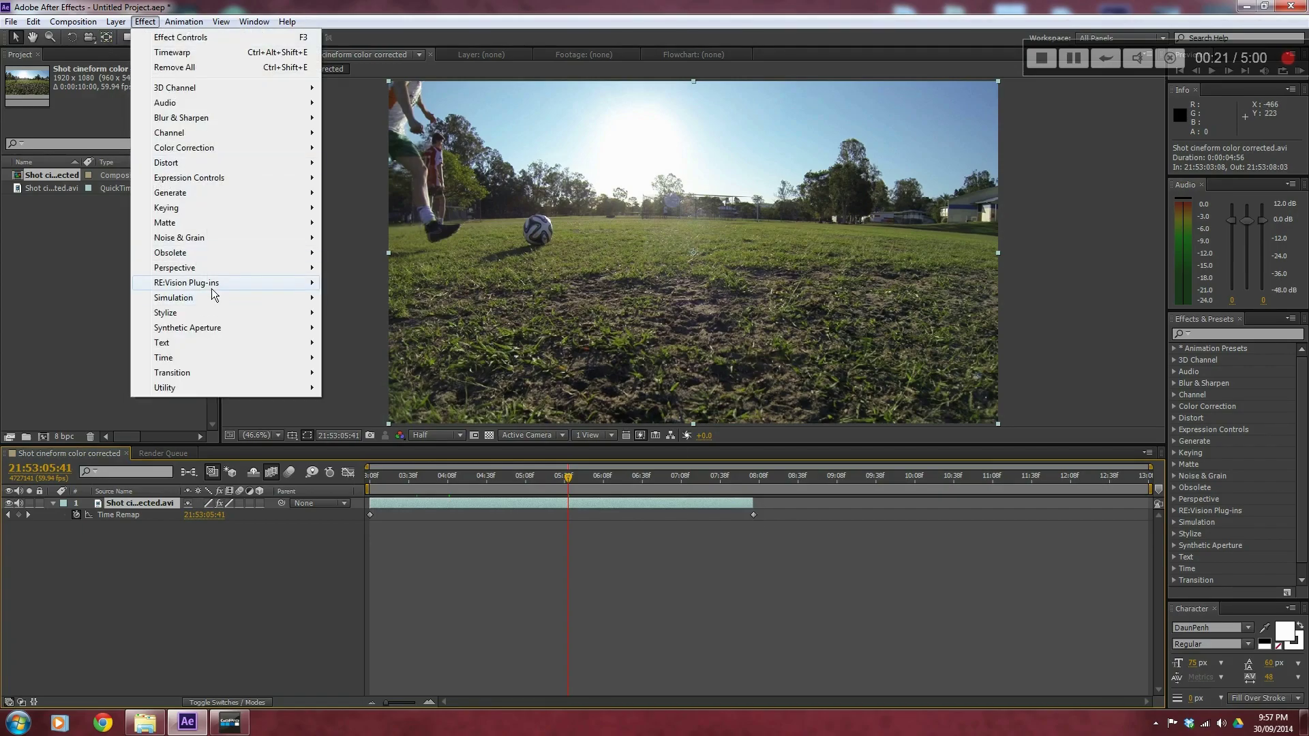
{"action": "mouse_move", "coordinate": [212, 288]}
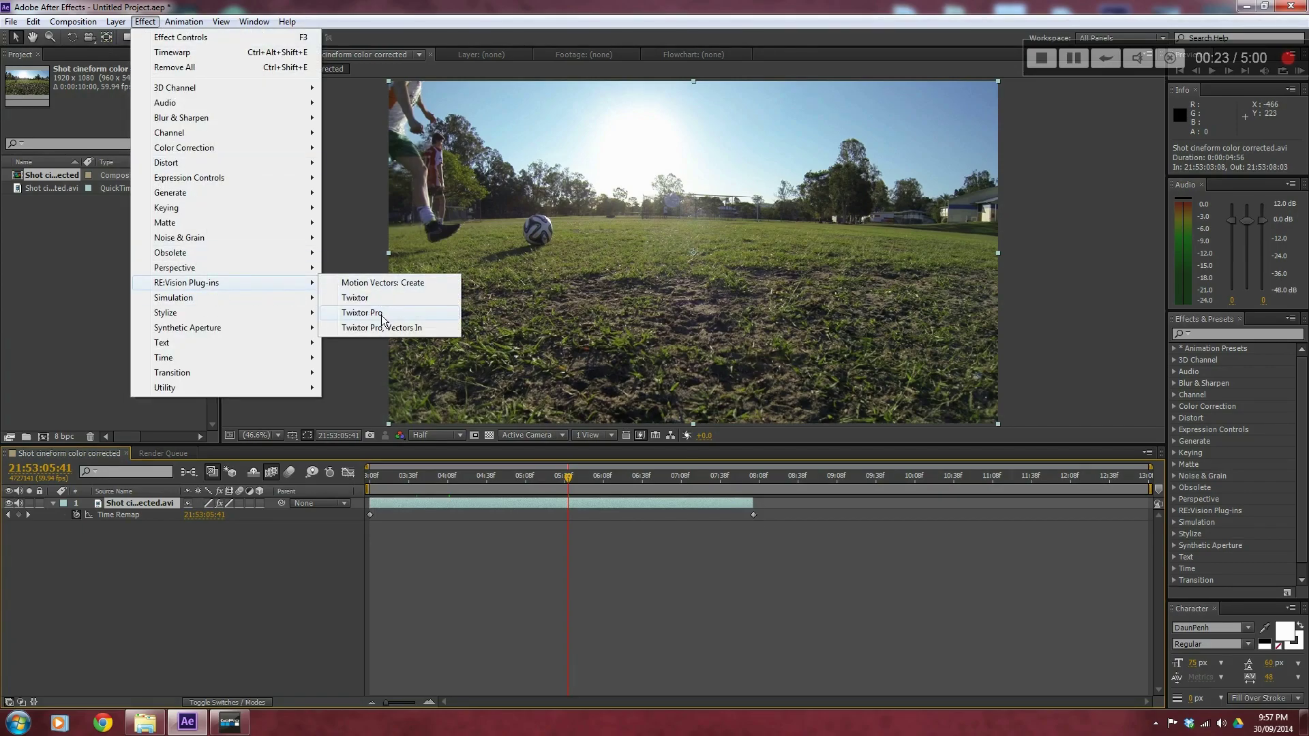
{"action": "left_click", "coordinate": [401, 318]}
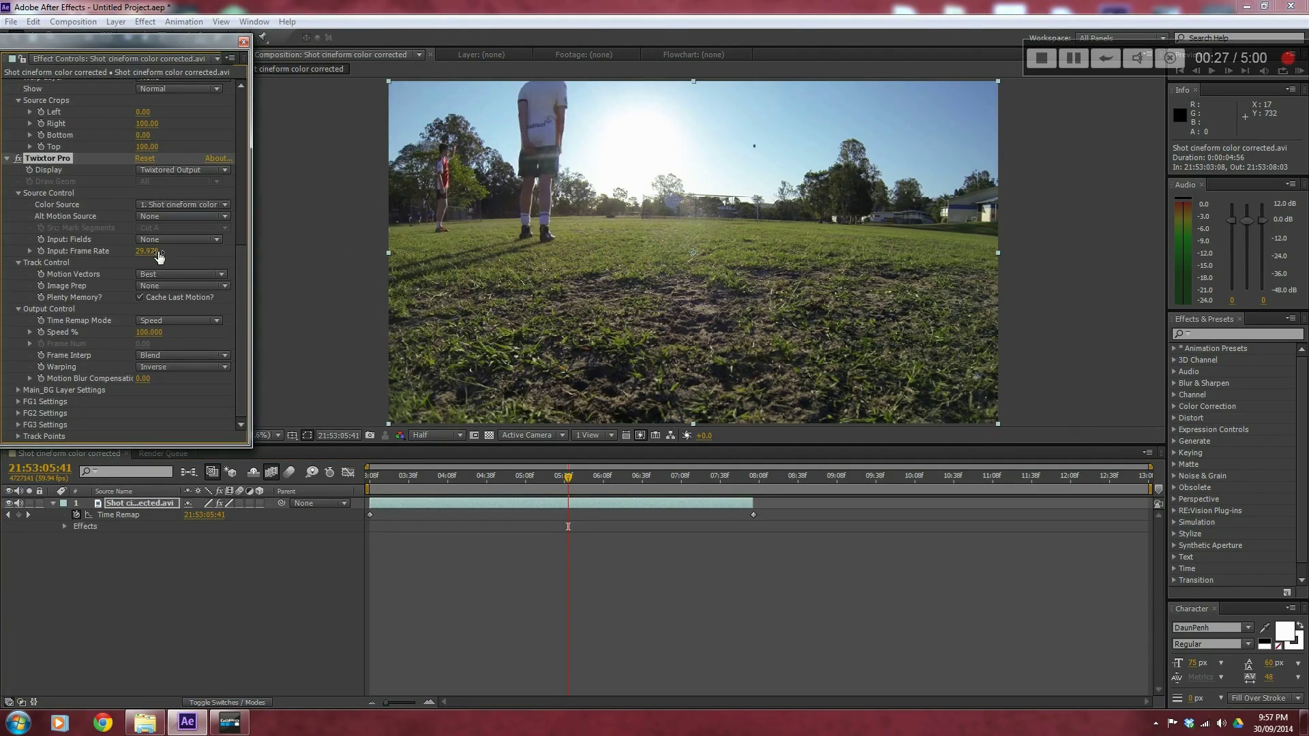
{"action": "left_click", "coordinate": [157, 252]}
{"action": "key", "text": "Return"}
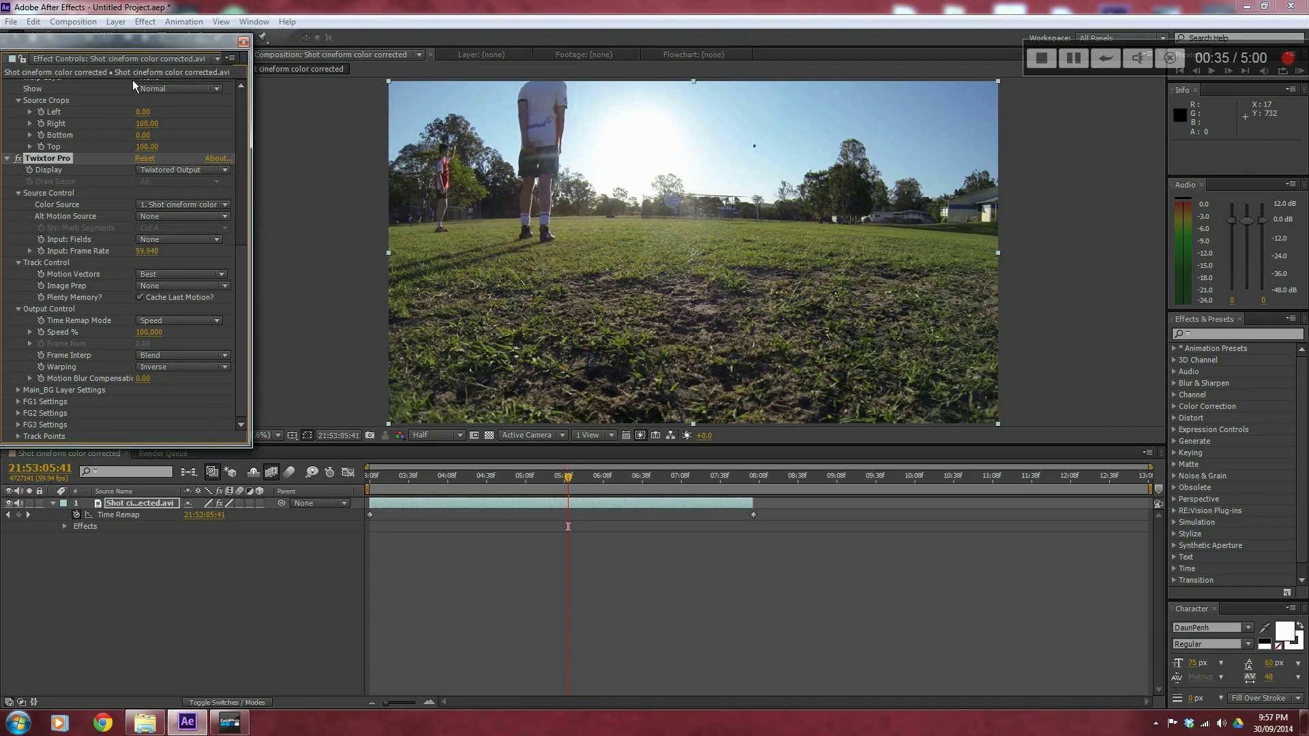
{"action": "left_click", "coordinate": [243, 41]}
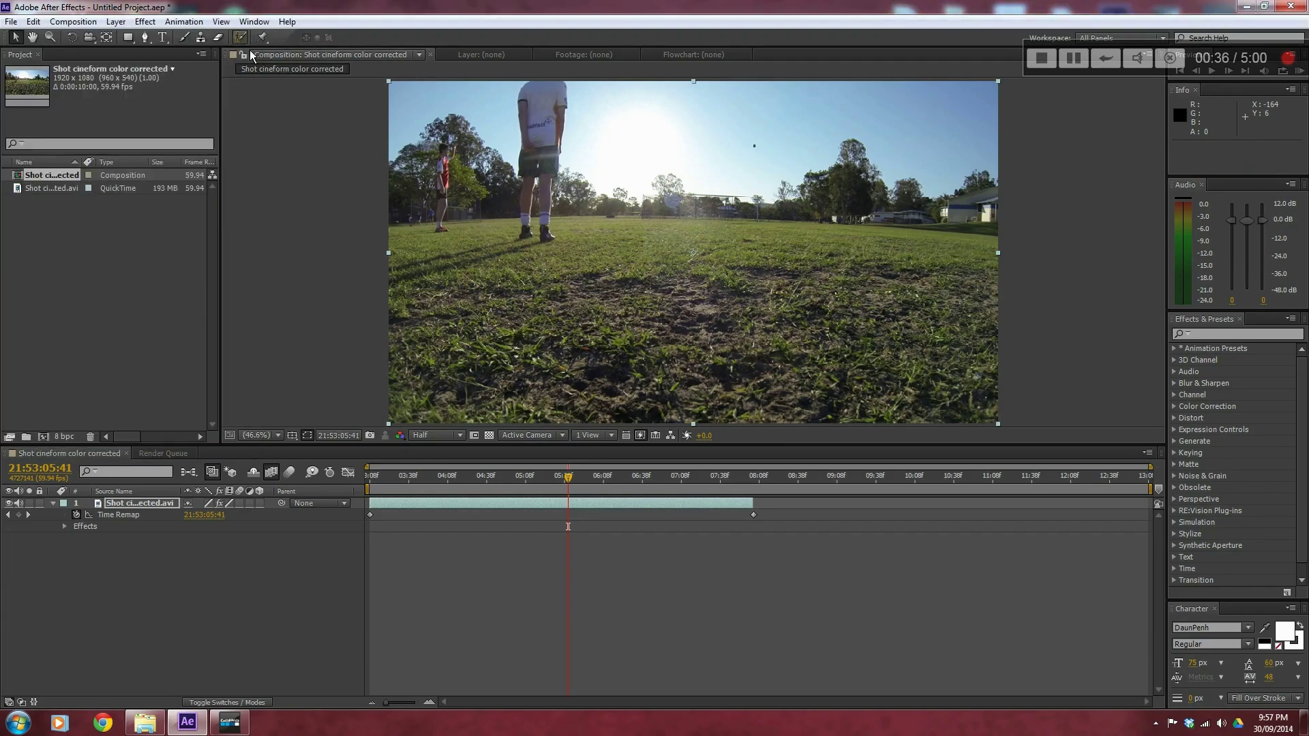
Step: Expand the layer's Effects down to Twixtor Pro's Output Control to reveal Speed %
{"action": "left_click", "coordinate": [65, 526]}
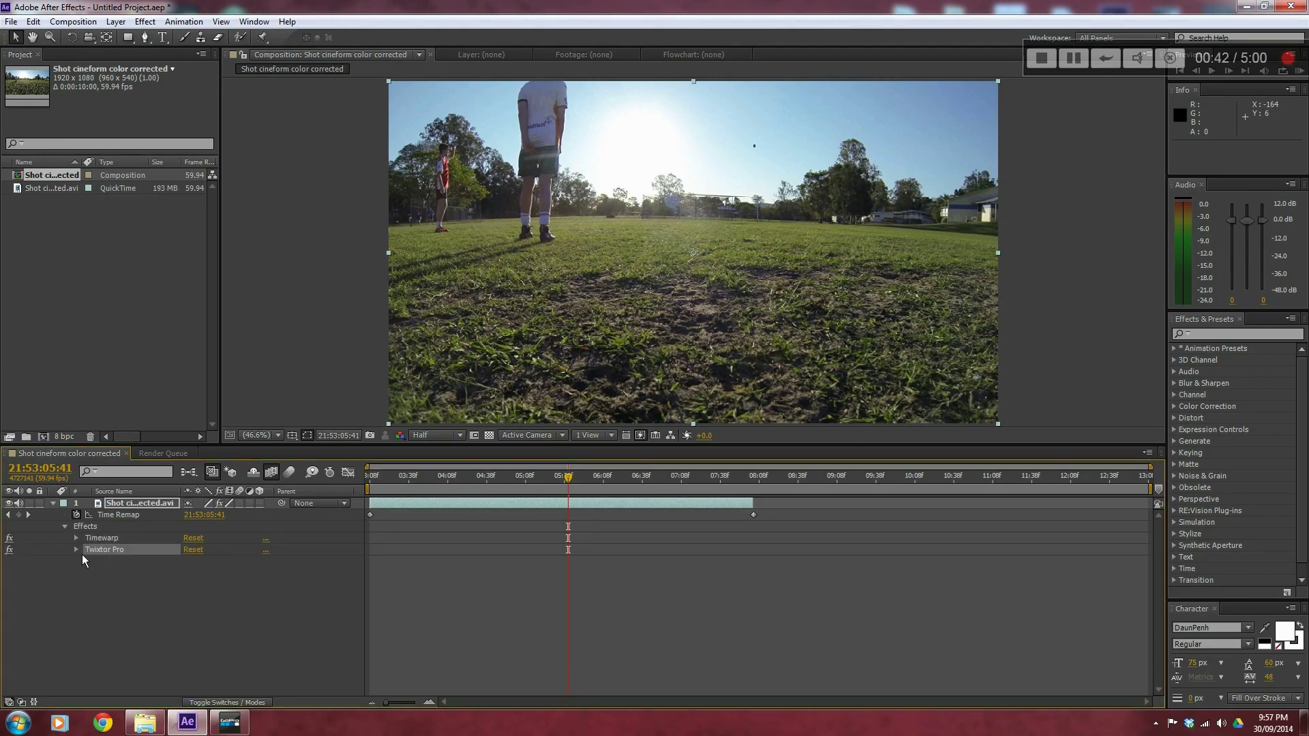
{"action": "left_click", "coordinate": [76, 550]}
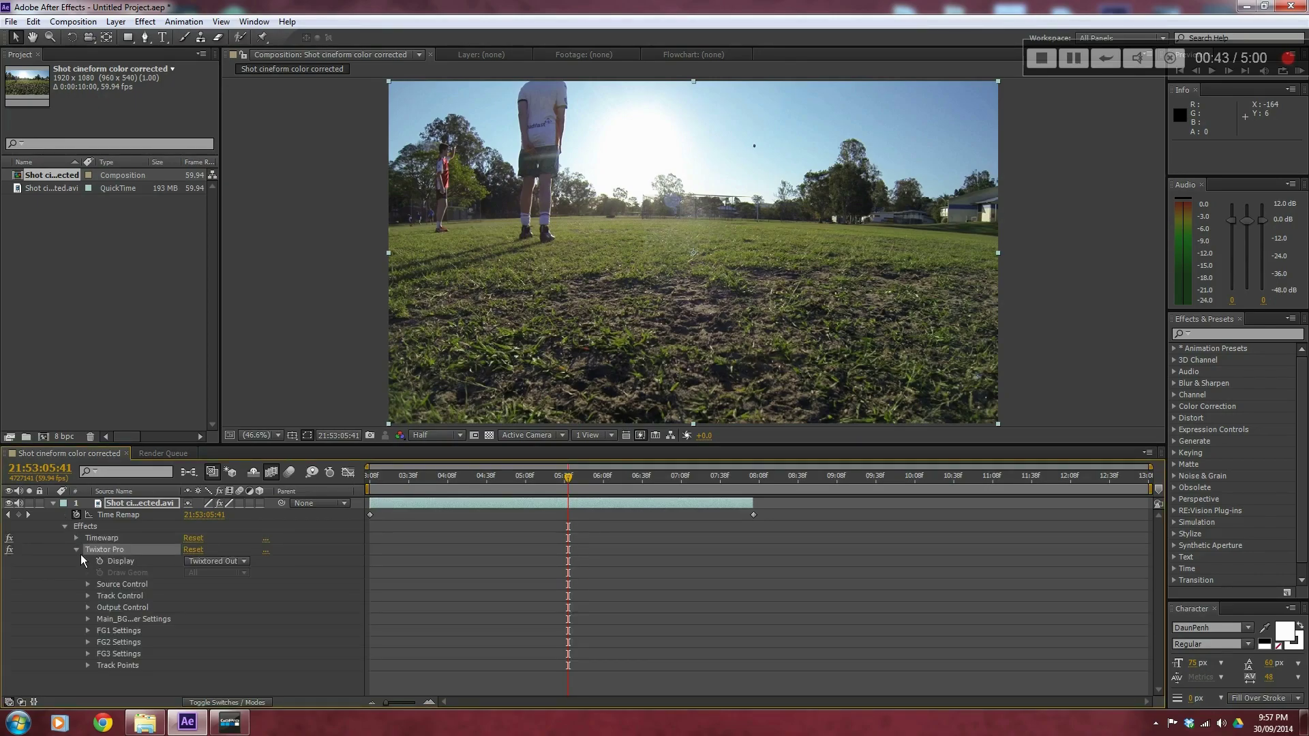
{"action": "left_click", "coordinate": [87, 607]}
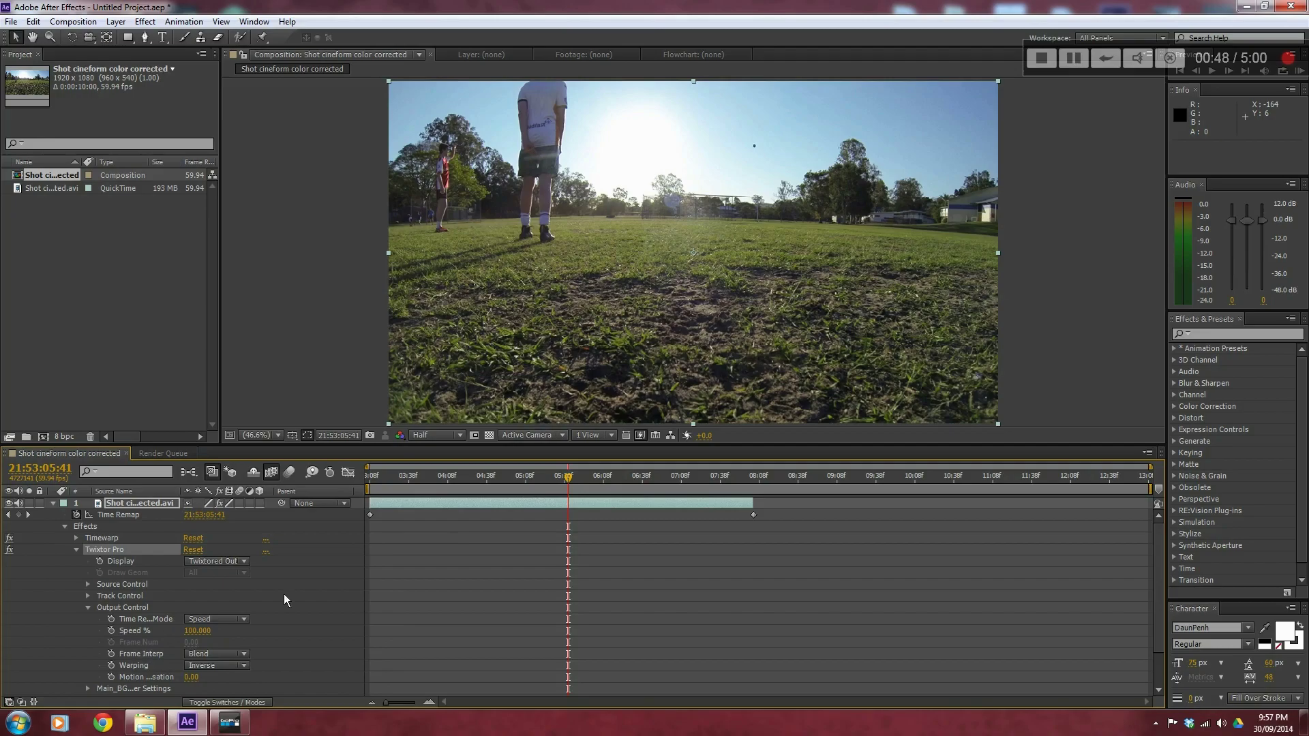
Step: Keyframe Speed % at 100 at 04:32, then set 8 one frame later and scrub ahead
{"action": "left_click_drag", "start_coordinate": [568, 491], "coordinate": [485, 501]}
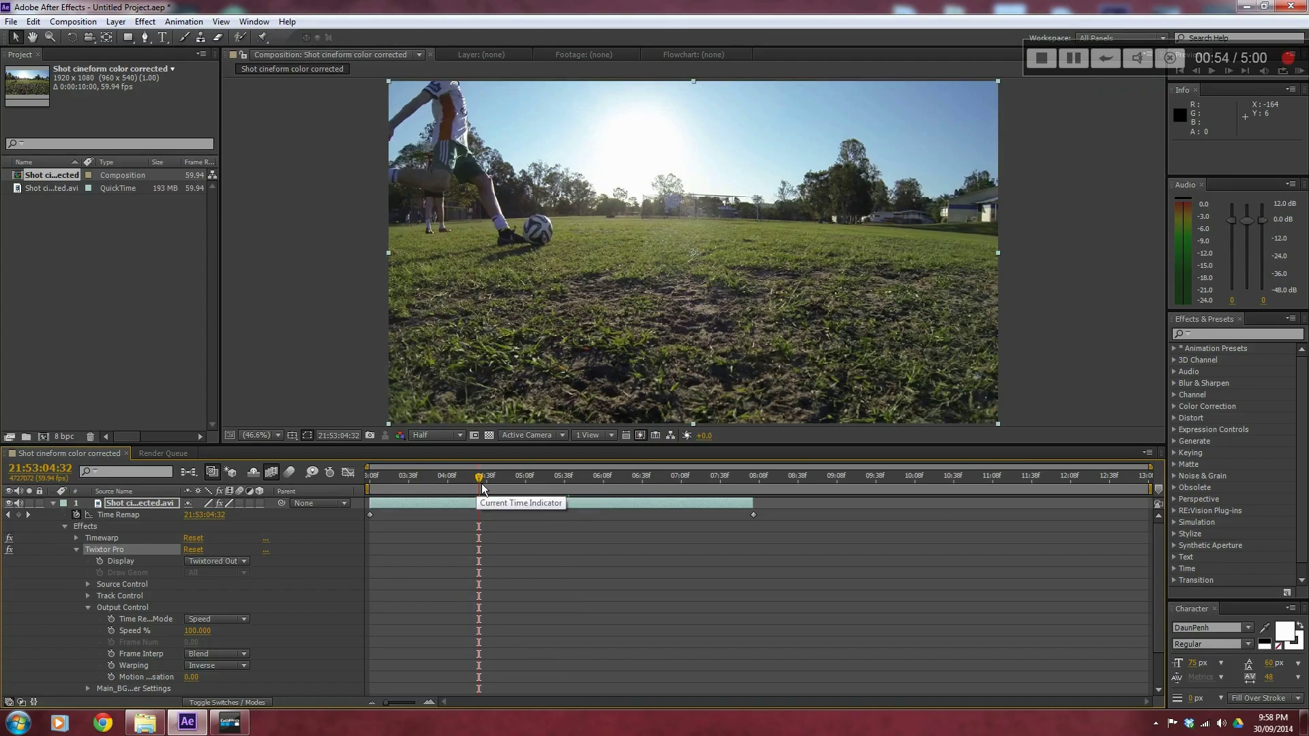
{"action": "left_click", "coordinate": [111, 630]}
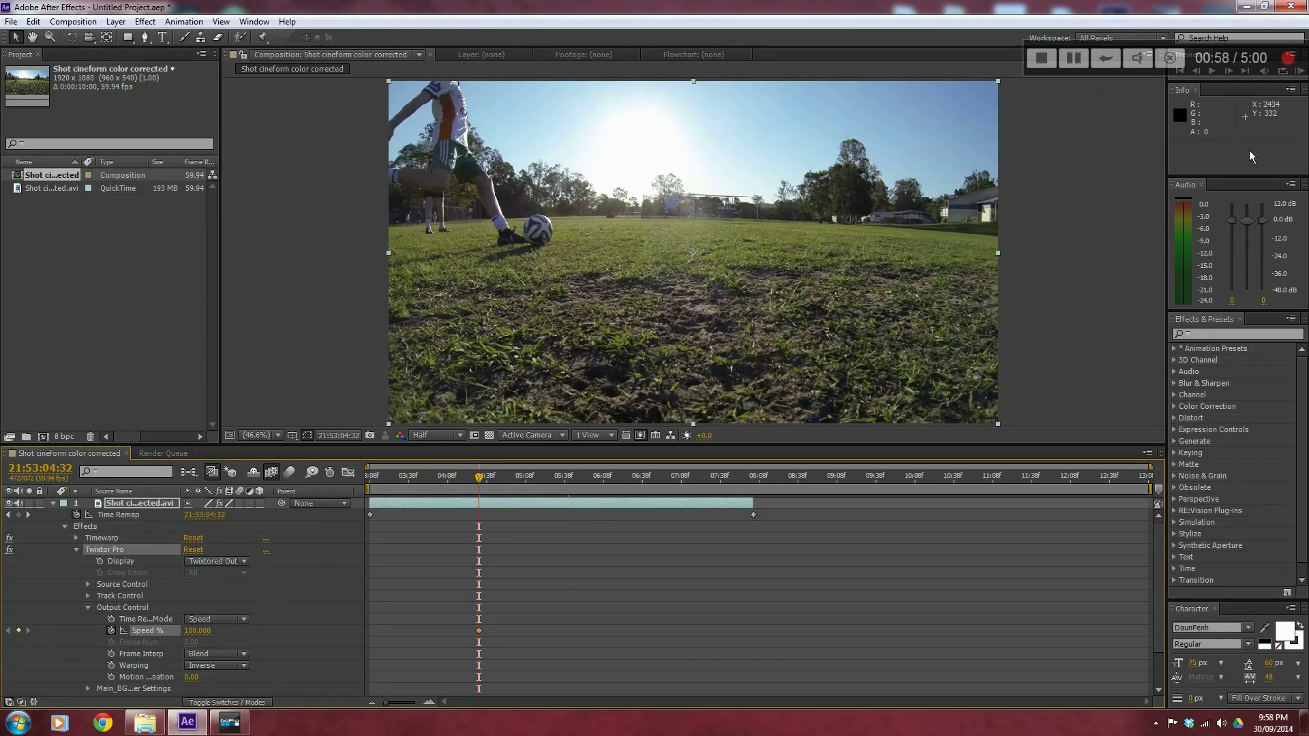
{"action": "left_click_drag", "start_coordinate": [1221, 61], "coordinate": [1058, 38]}
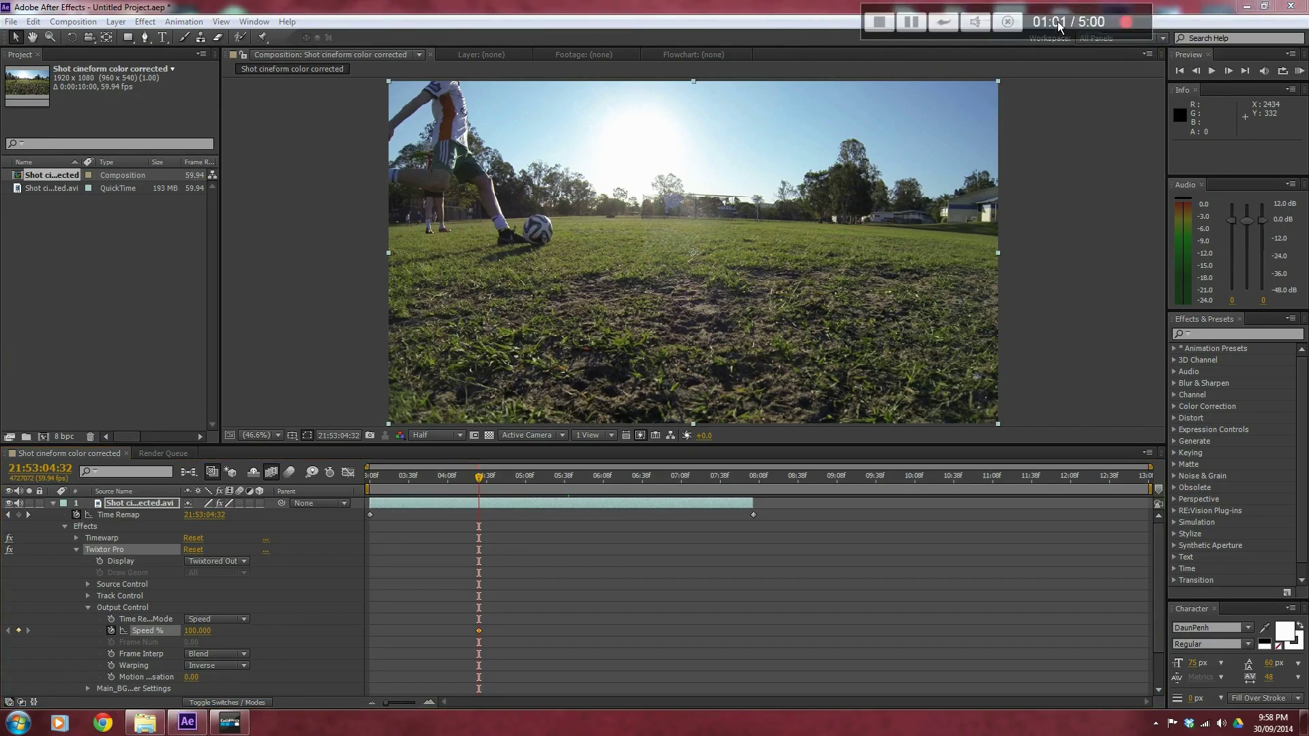
{"action": "left_click", "coordinate": [1228, 71]}
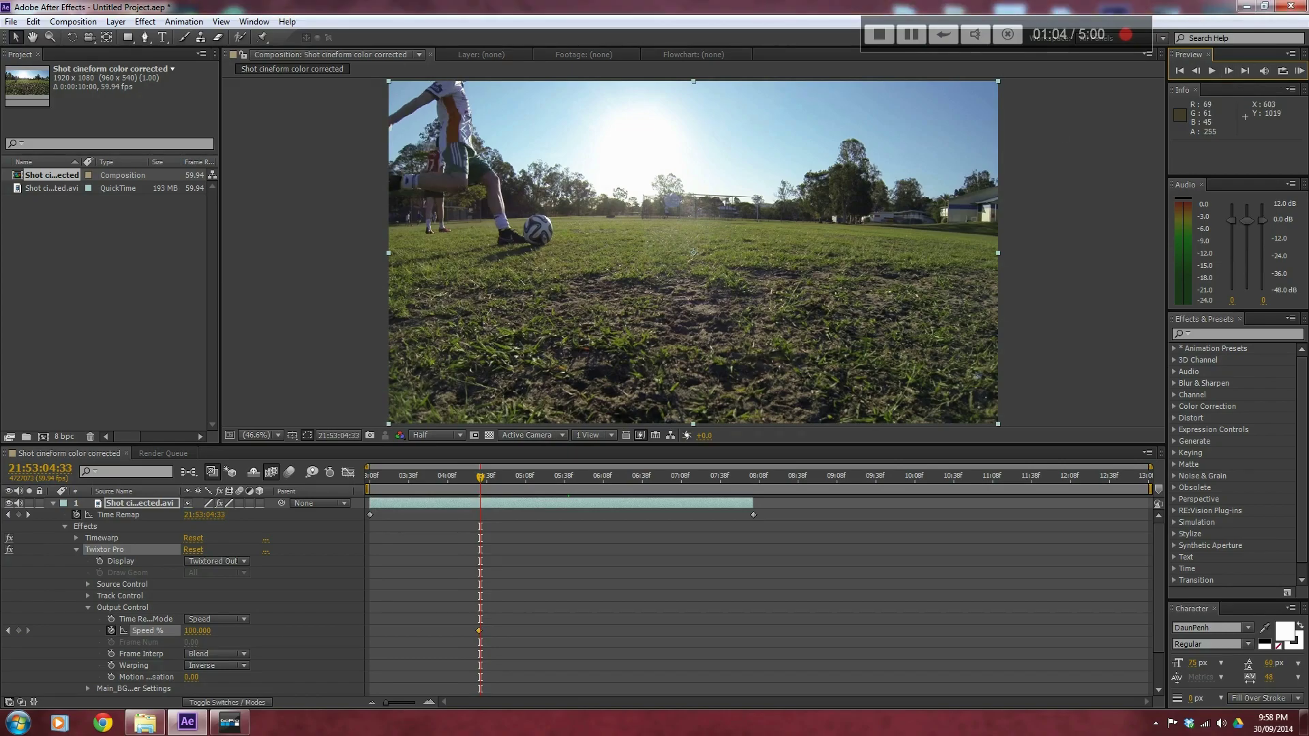
{"action": "left_click", "coordinate": [207, 633]}
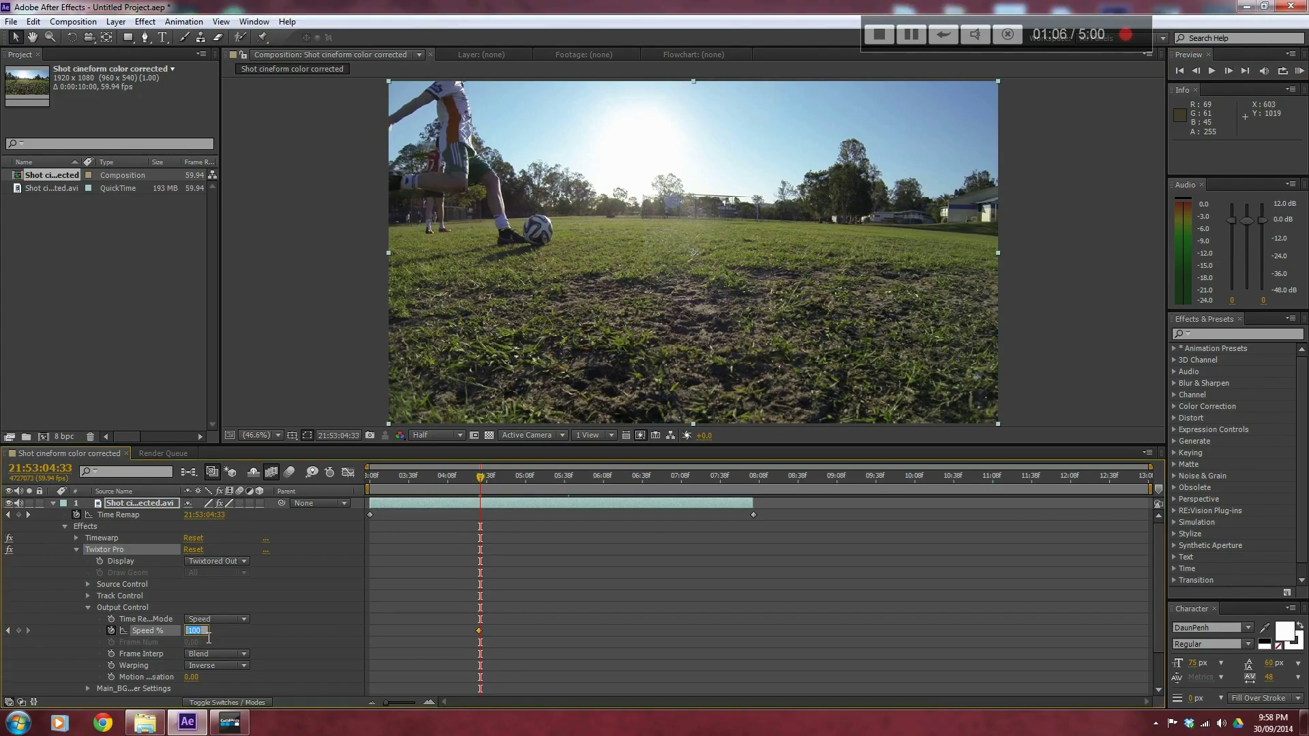
{"action": "key", "text": "Return"}
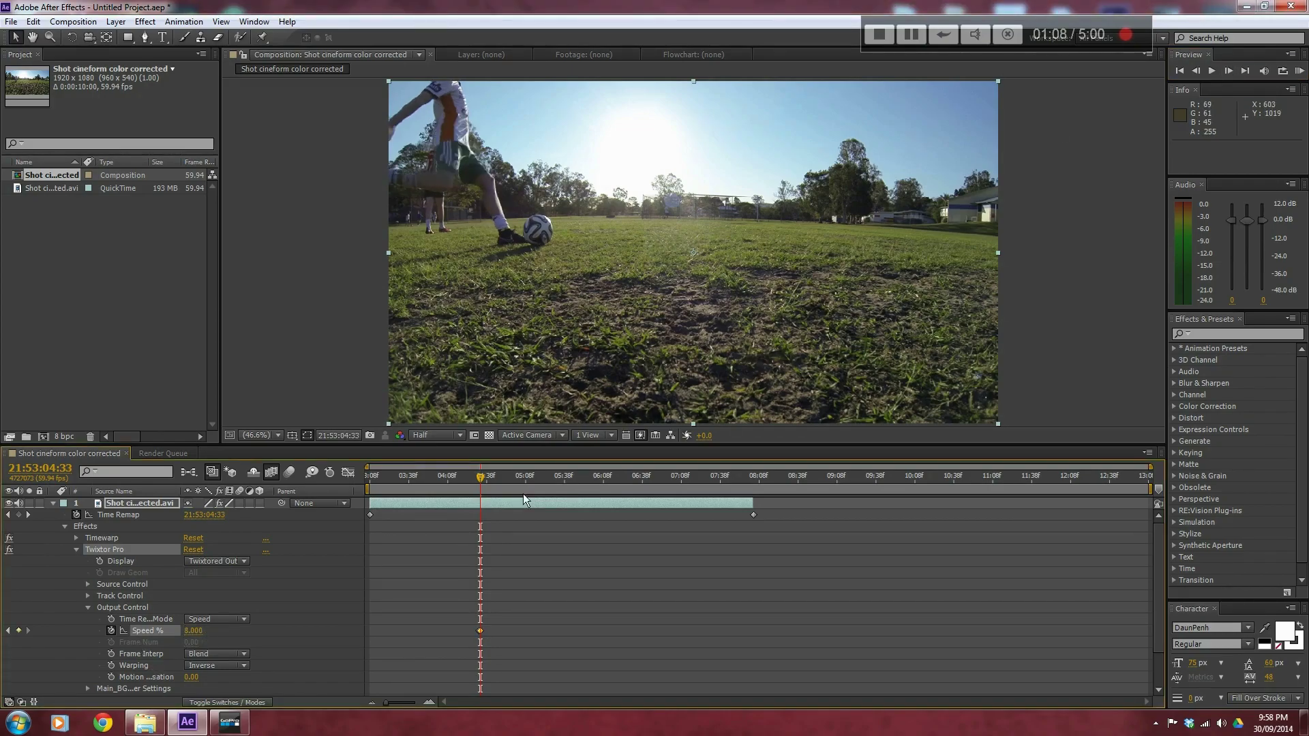
{"action": "left_click_drag", "start_coordinate": [487, 484], "coordinate": [661, 488]}
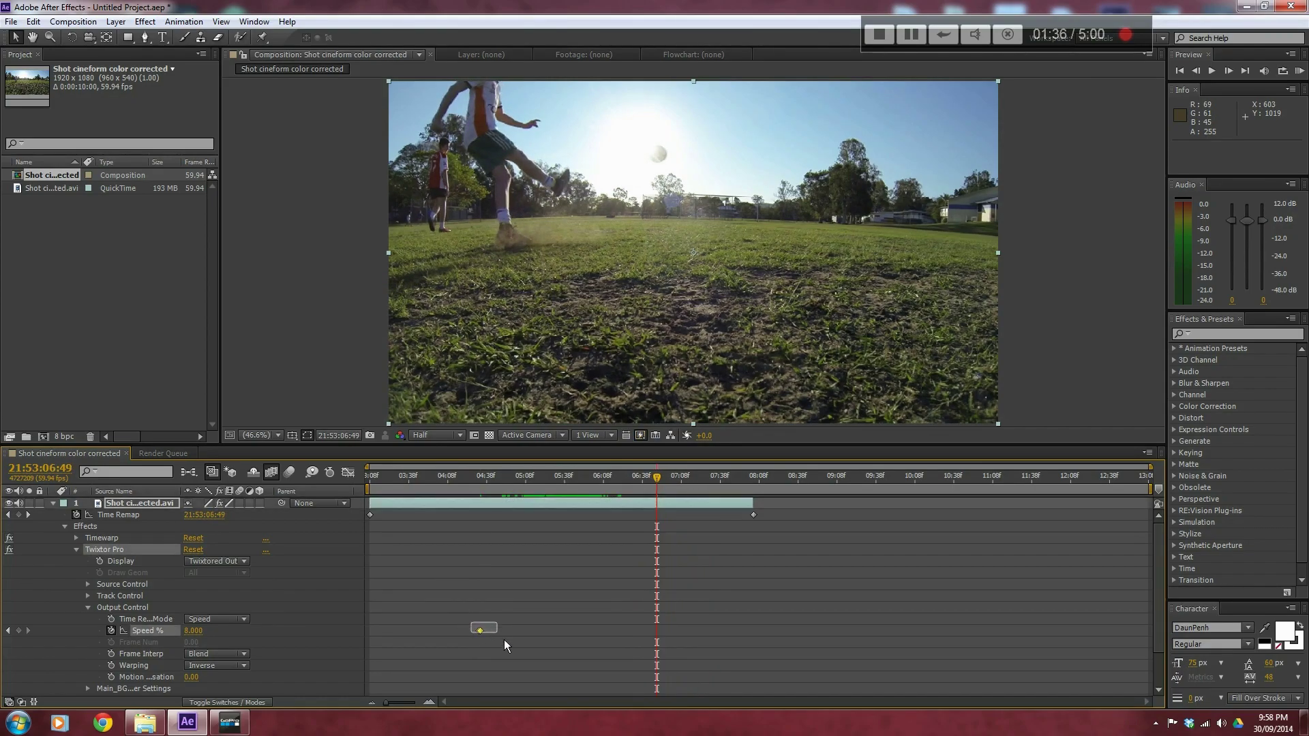
Step: Delete the selected Speed % keyframe and set Speed % to 100 before the kick
{"action": "key", "text": "Delete"}
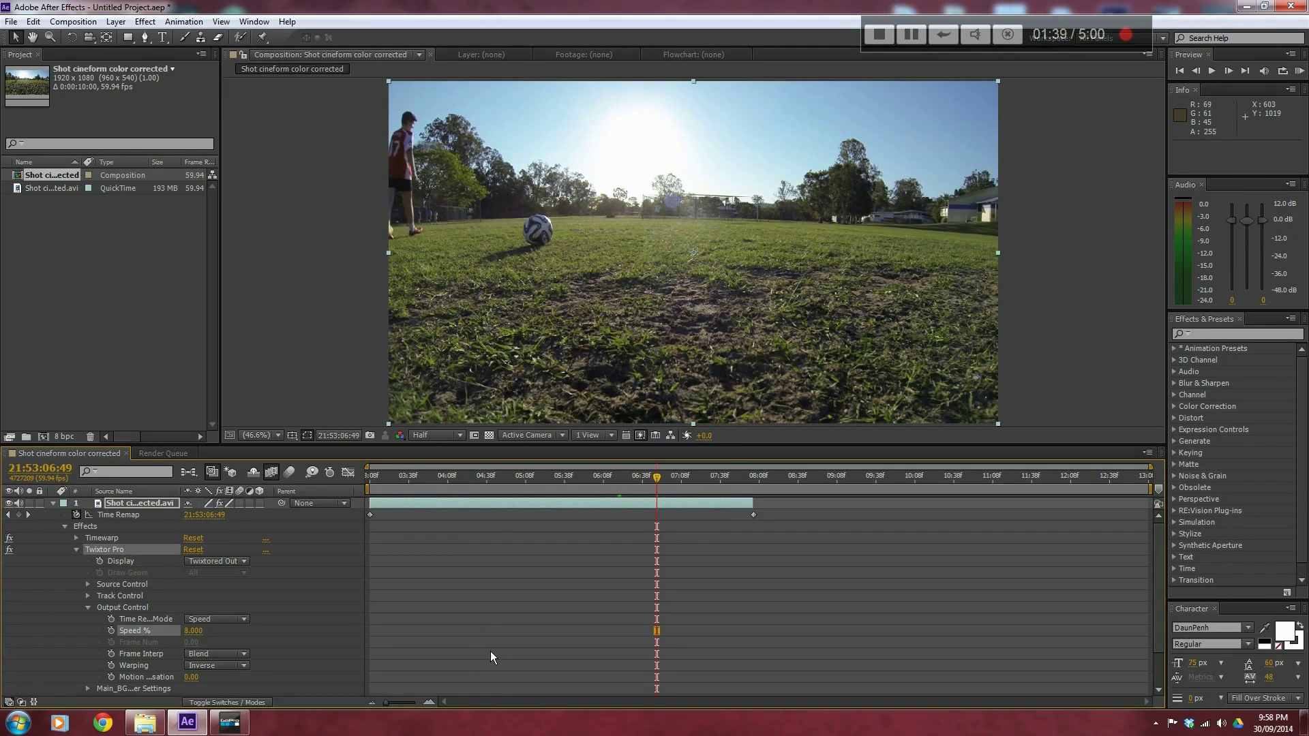
{"action": "left_click_drag", "start_coordinate": [662, 483], "coordinate": [379, 484]}
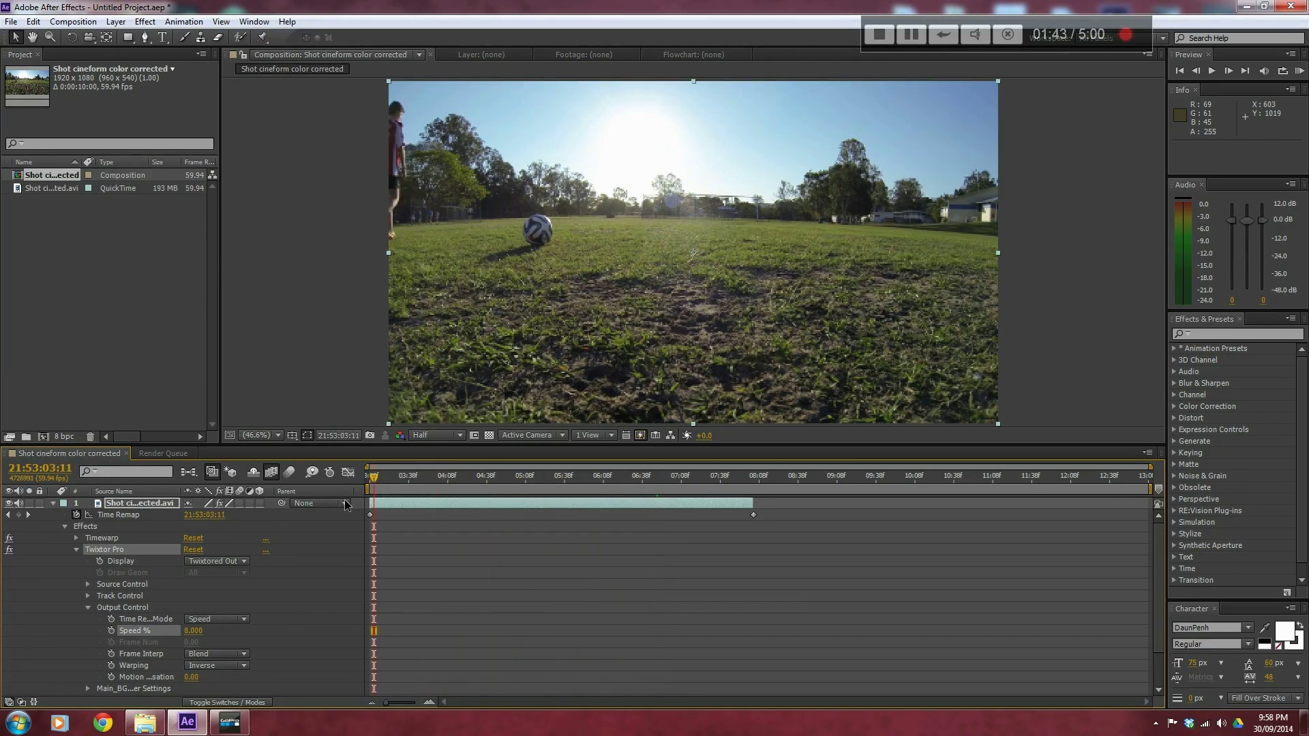
{"action": "left_click", "coordinate": [205, 633]}
{"action": "type", "text": "1"}
{"action": "key", "text": "Return"}
Step: Set Speed % to 8 one frame after the kick and nudge that keyframe slightly later
{"action": "left_click_drag", "start_coordinate": [379, 477], "coordinate": [494, 488]}
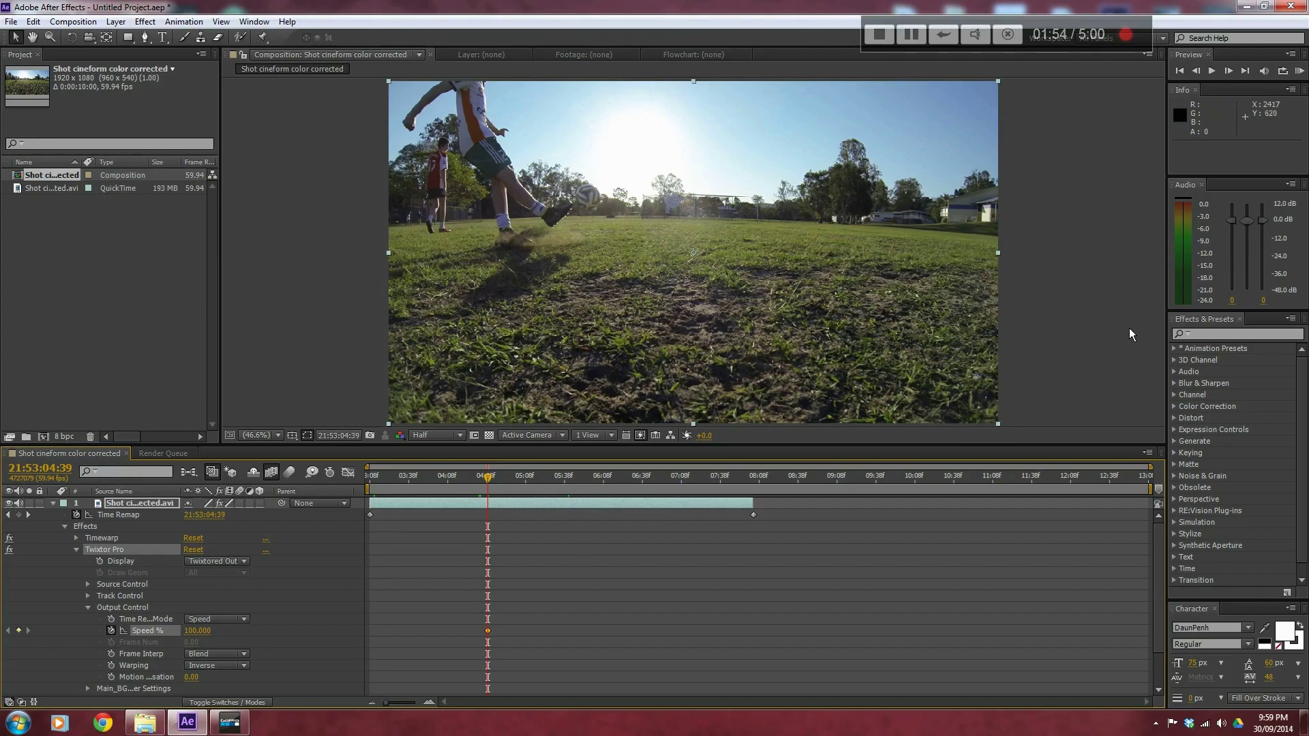
{"action": "left_click", "coordinate": [1228, 71]}
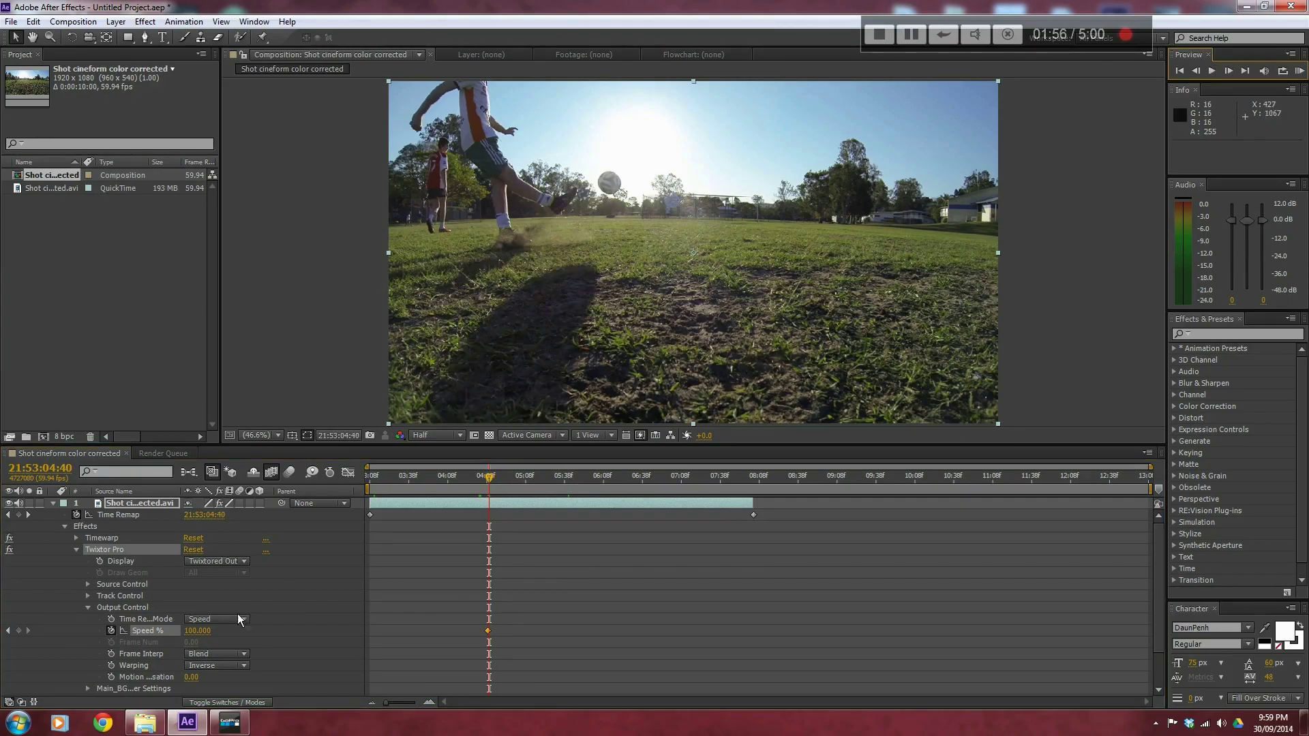
{"action": "left_click", "coordinate": [196, 631]}
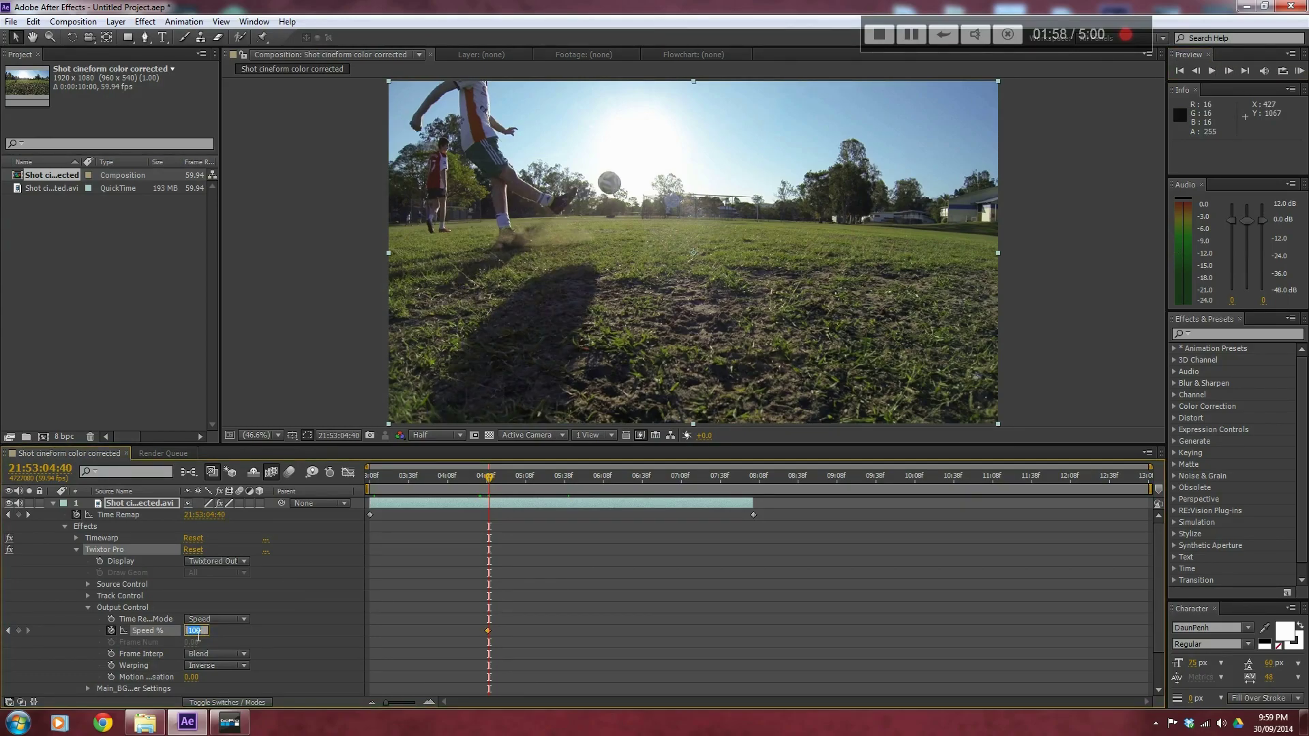
{"action": "type", "text": "8"}
{"action": "key", "text": "Return"}
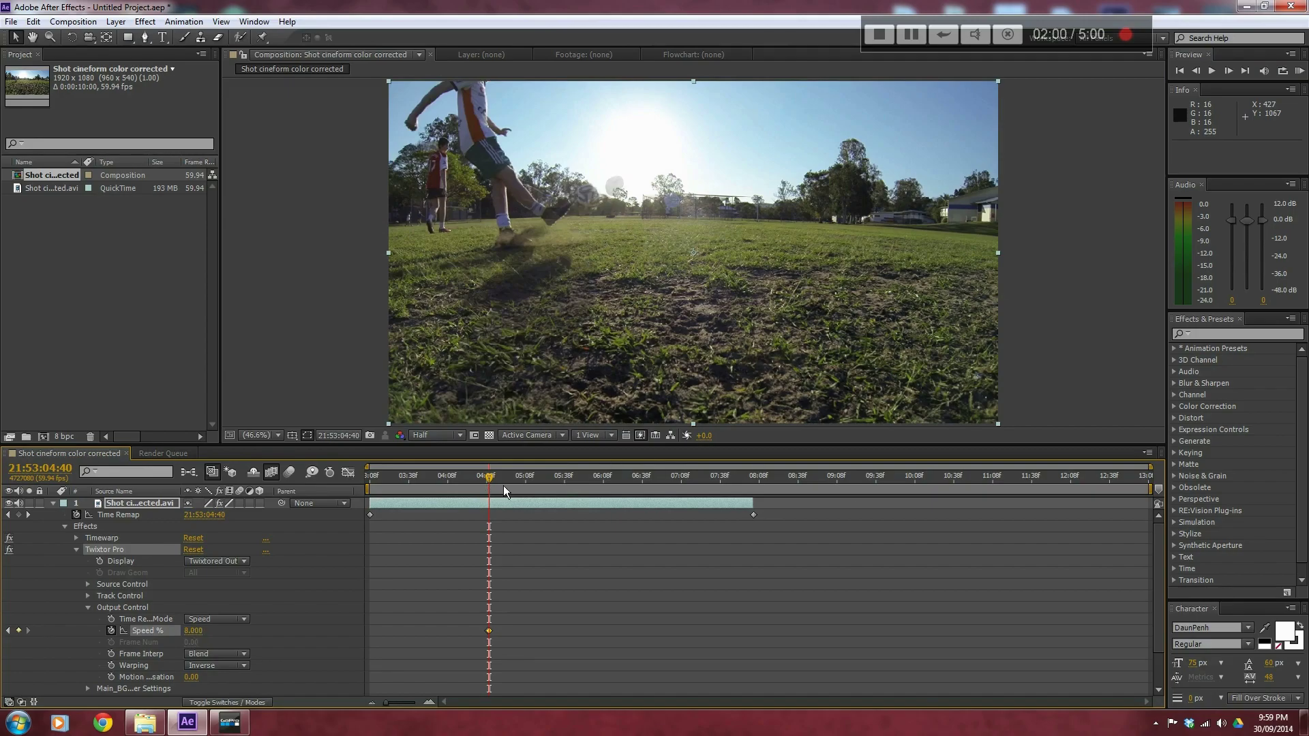
{"action": "left_click_drag", "start_coordinate": [494, 483], "coordinate": [552, 490]}
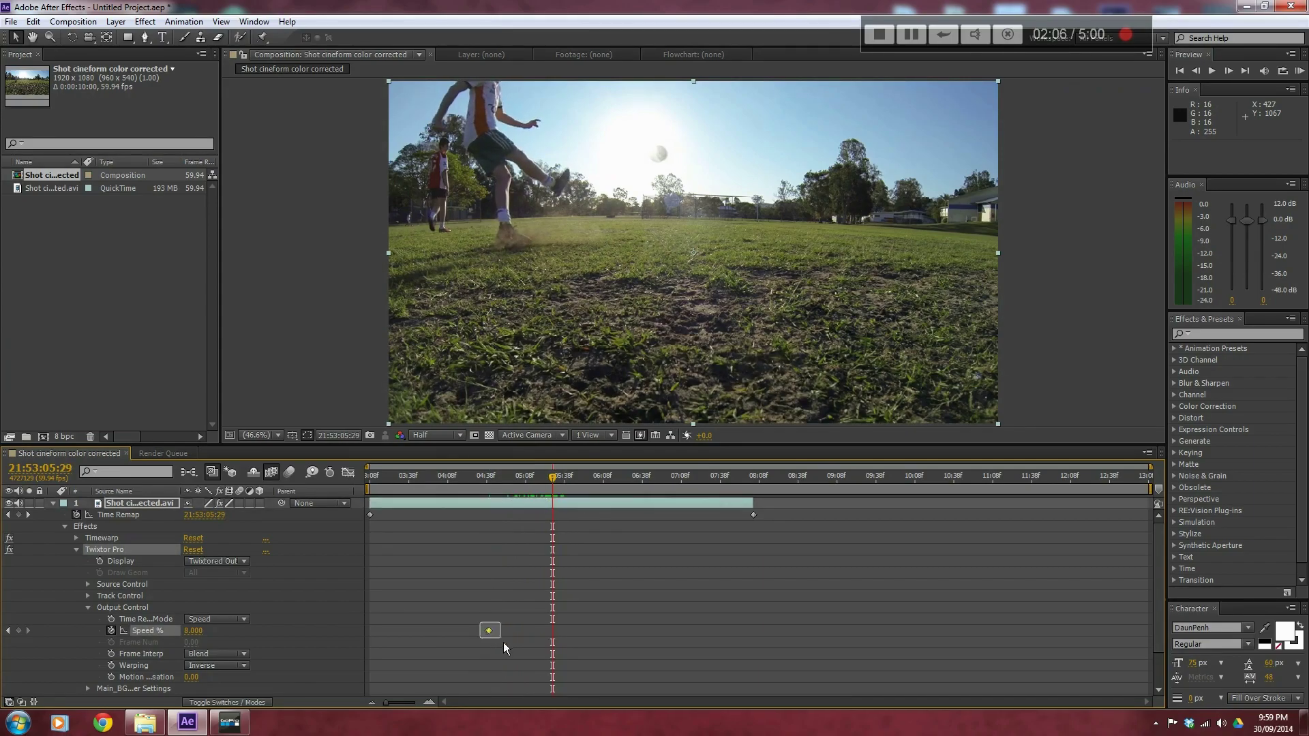
{"action": "left_click_drag", "start_coordinate": [495, 638], "coordinate": [498, 637]}
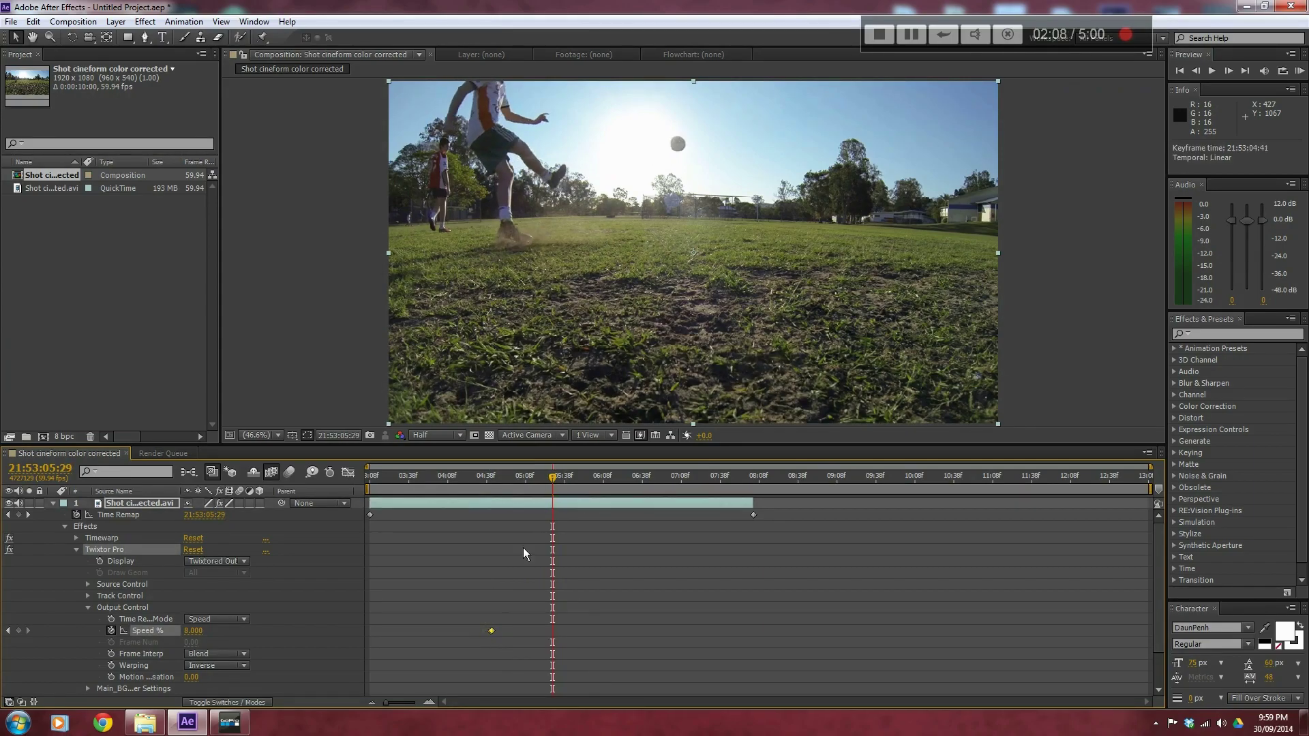
Step: Add a Speed % keyframe of 100 at 06:24, then return to the clip start
{"action": "left_click_drag", "start_coordinate": [514, 485], "coordinate": [629, 498]}
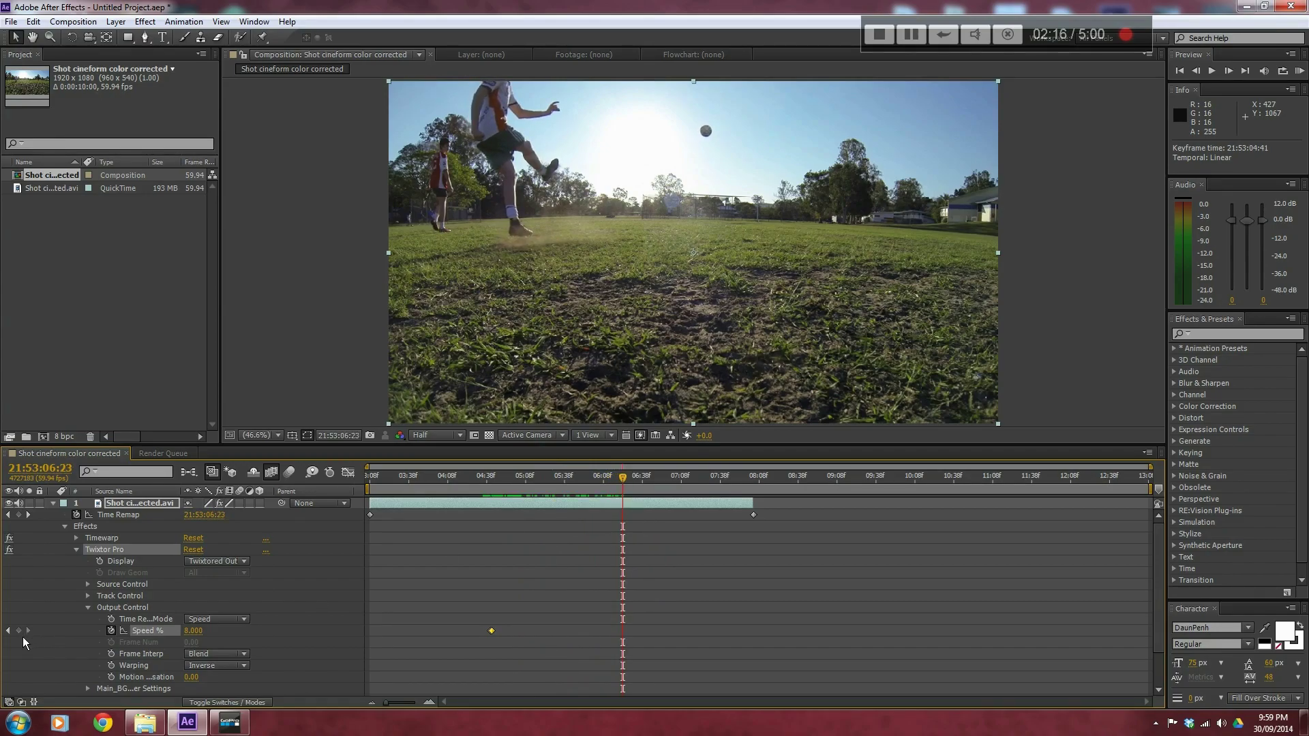
{"action": "left_click", "coordinate": [1232, 75]}
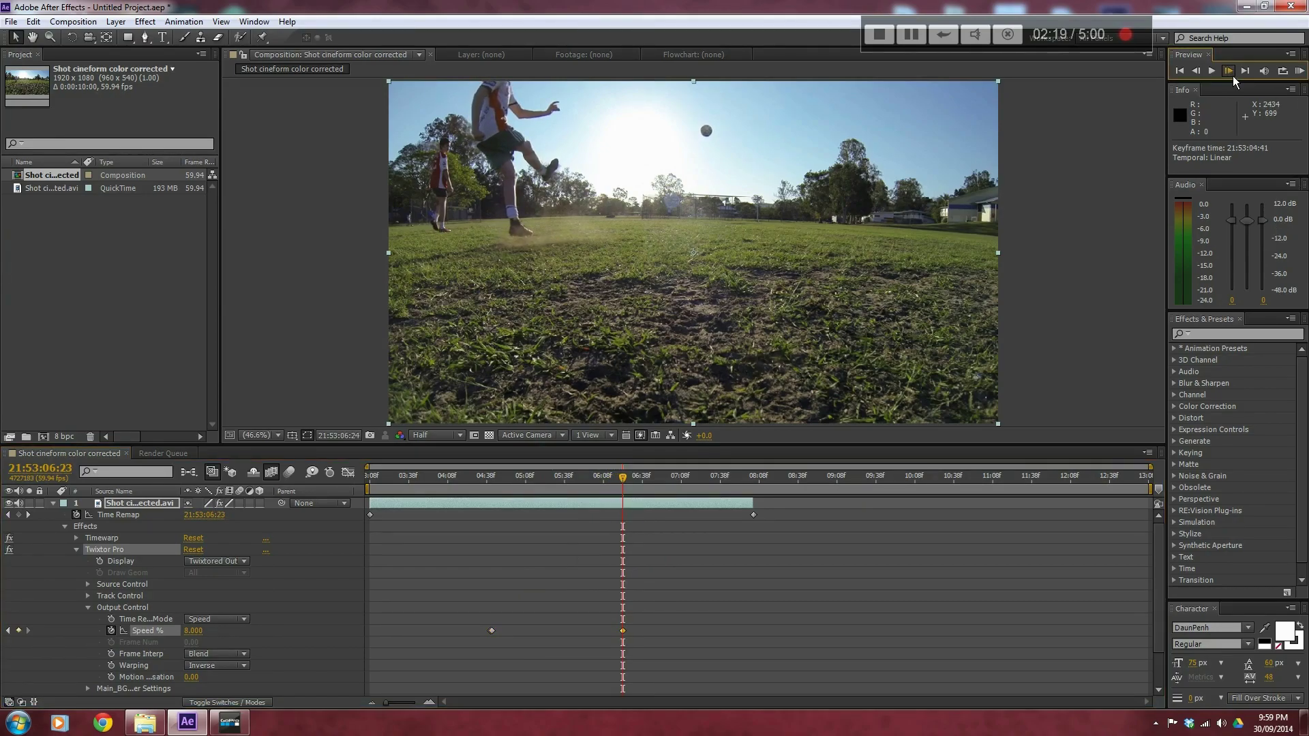
{"action": "left_click", "coordinate": [194, 631]}
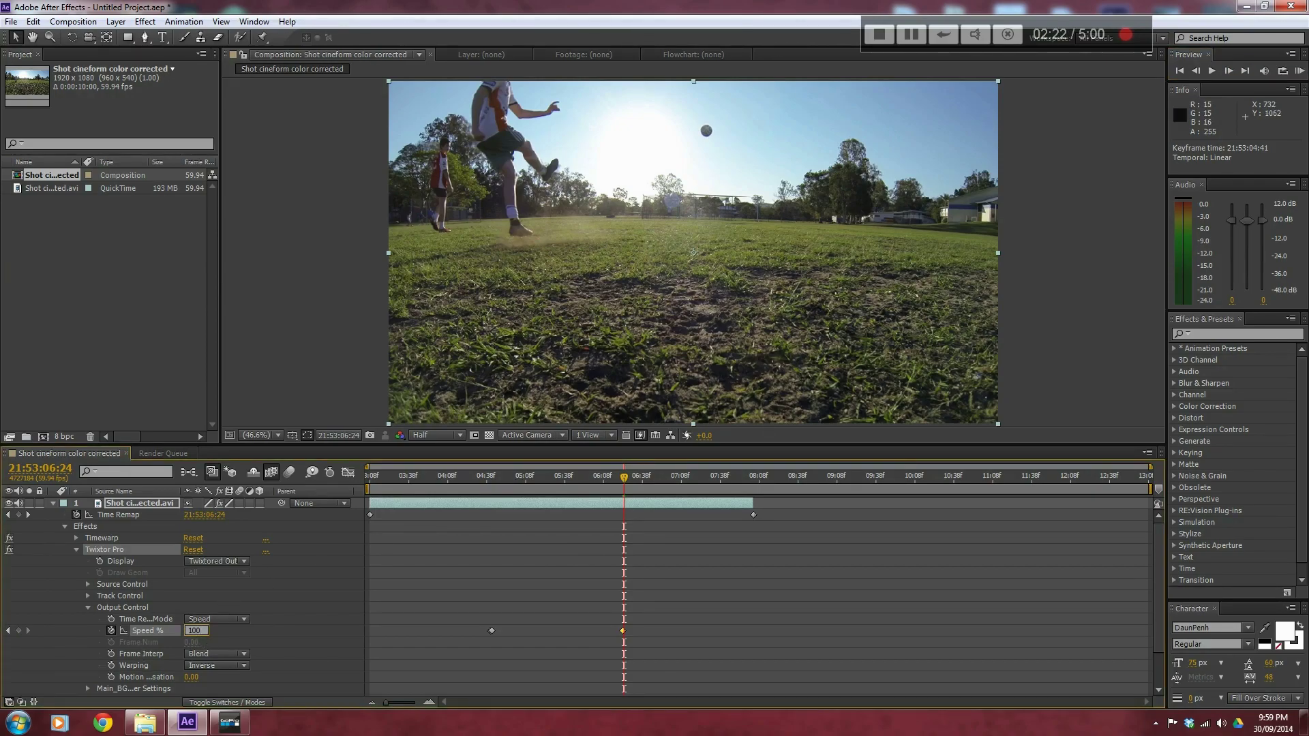
{"action": "type", "text": "100"}
{"action": "key", "text": "Return"}
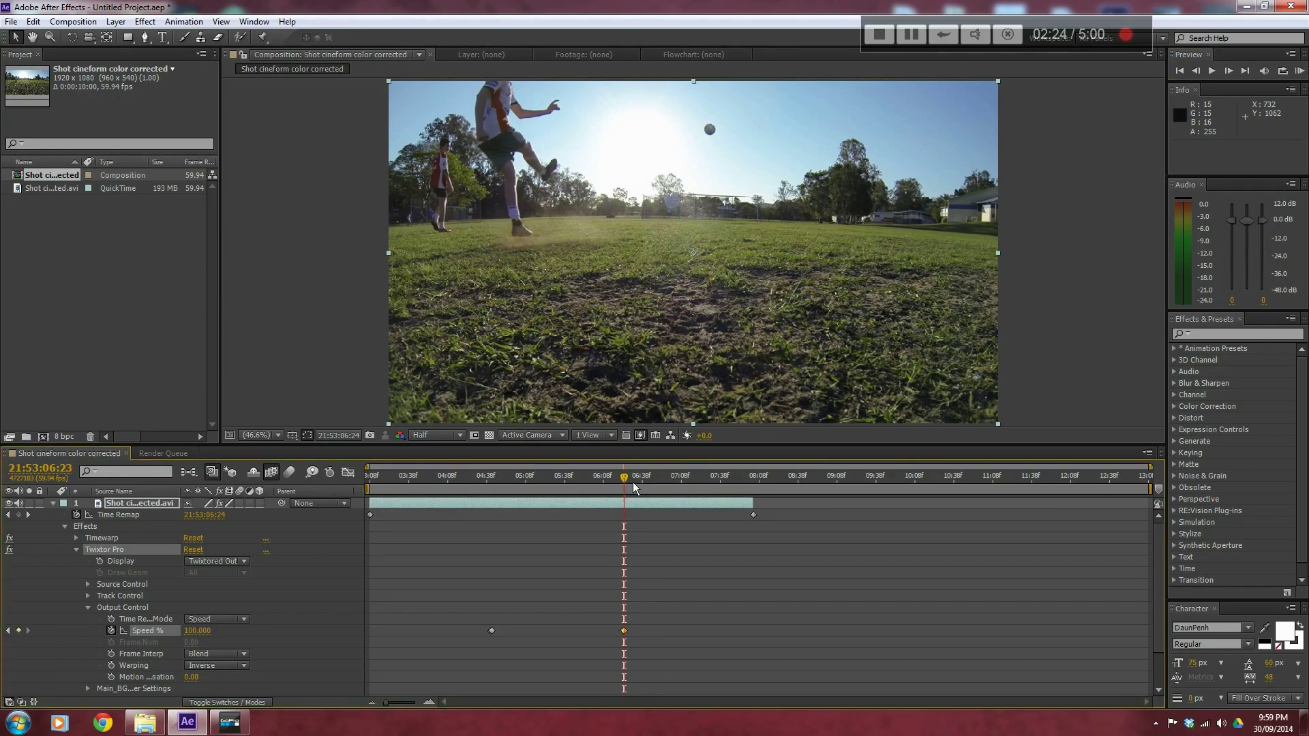
{"action": "left_click_drag", "start_coordinate": [632, 481], "coordinate": [357, 517]}
Step: RAM-preview the slow-motion speed ramp, then stop and scrub back to the kick
{"action": "key", "text": "KP_0"}
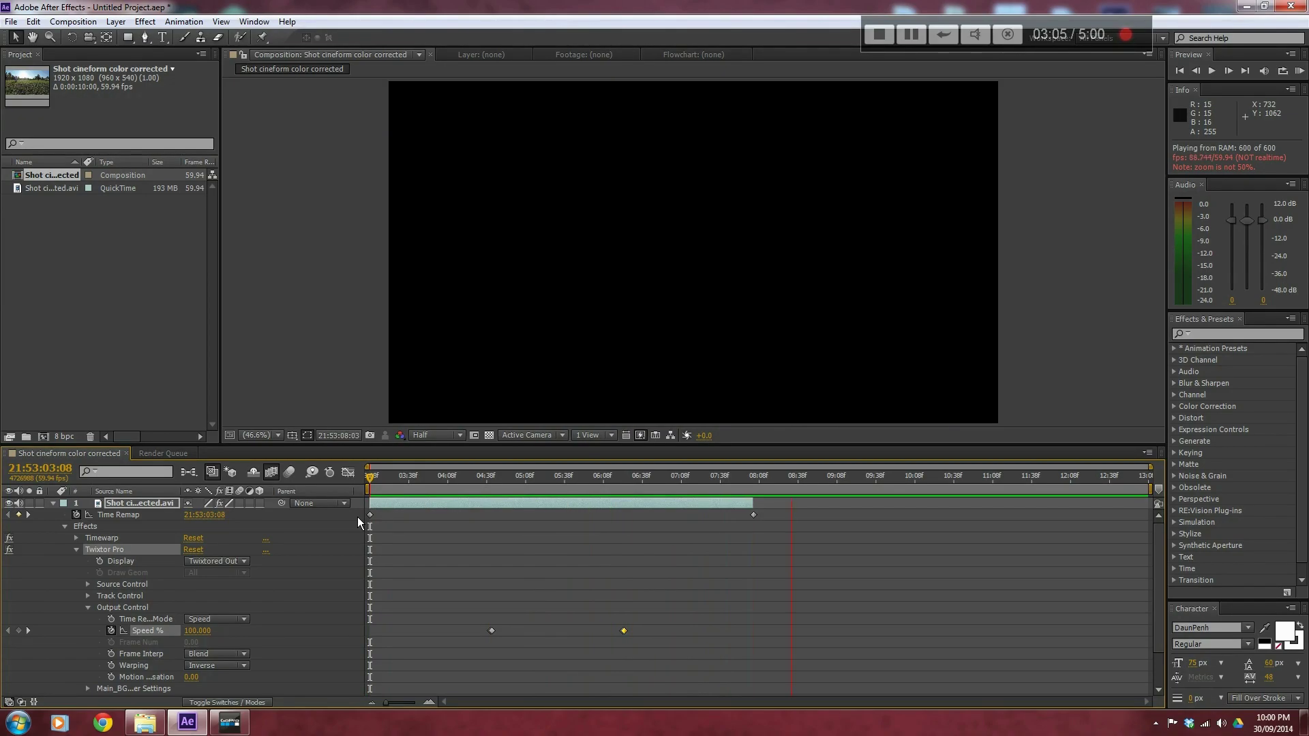
{"action": "left_click_drag", "start_coordinate": [508, 491], "coordinate": [470, 492]}
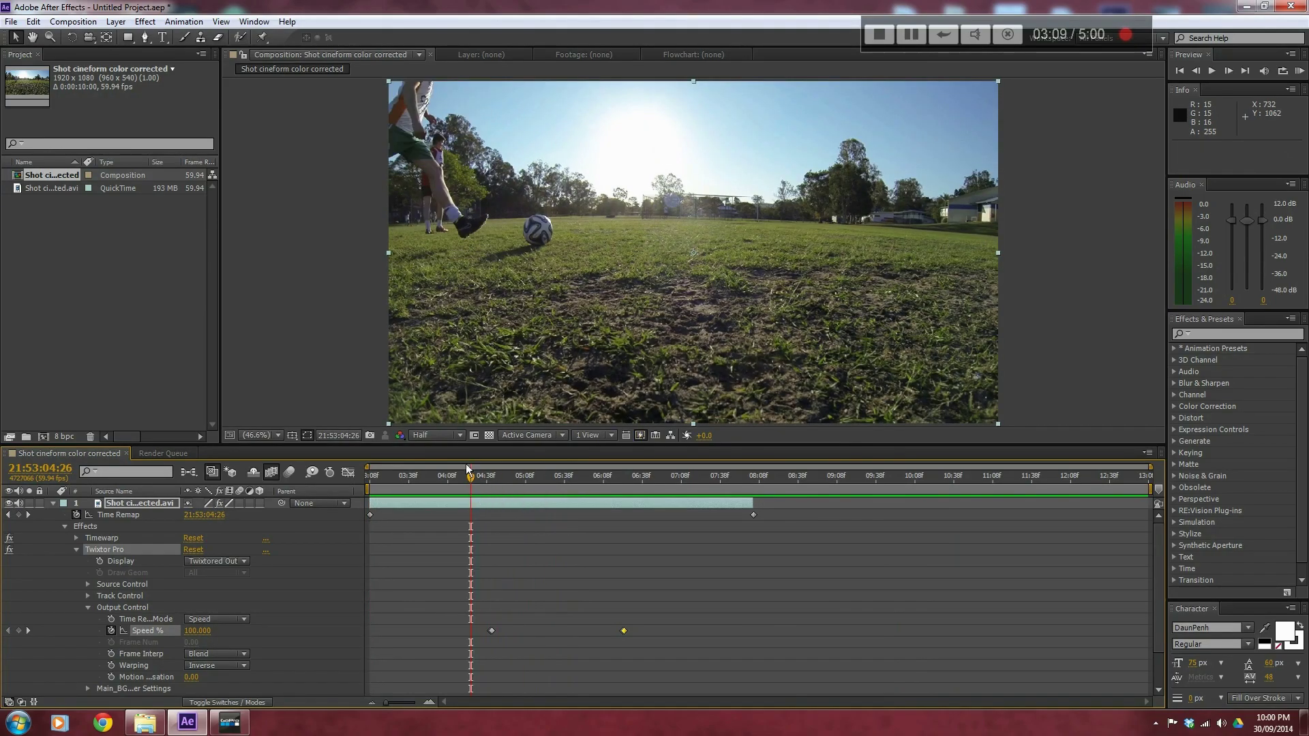
Step: Add the composition to the Render Queue and show the queue
{"action": "left_click", "coordinate": [12, 22]}
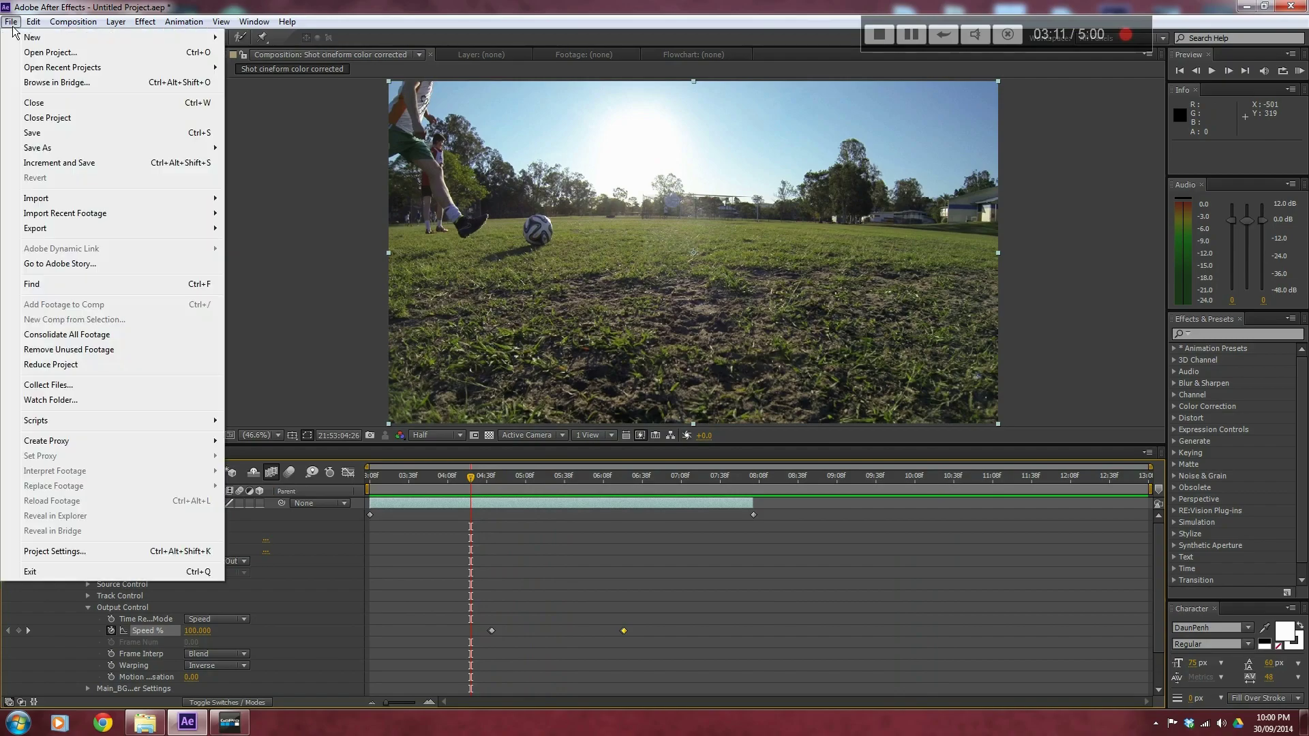
{"action": "mouse_move", "coordinate": [63, 238]}
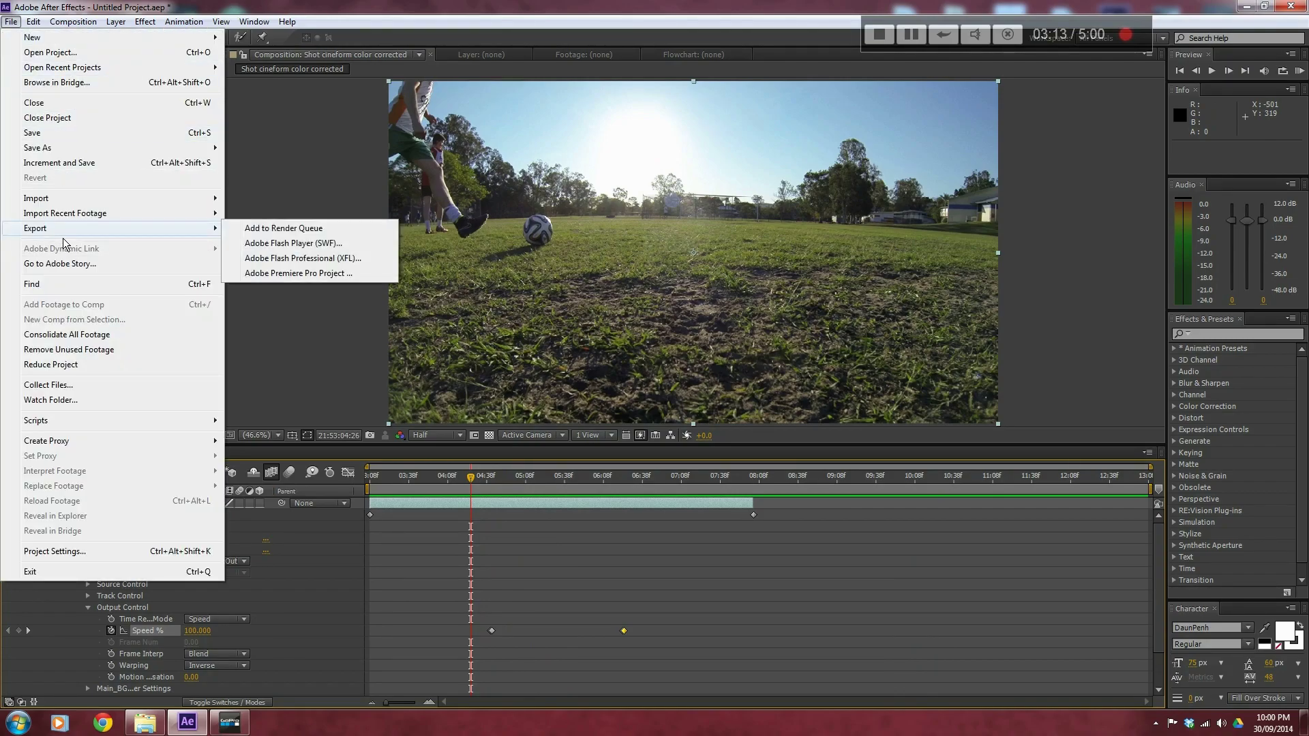
{"action": "left_click", "coordinate": [313, 226]}
{"action": "left_click", "coordinate": [174, 456]}
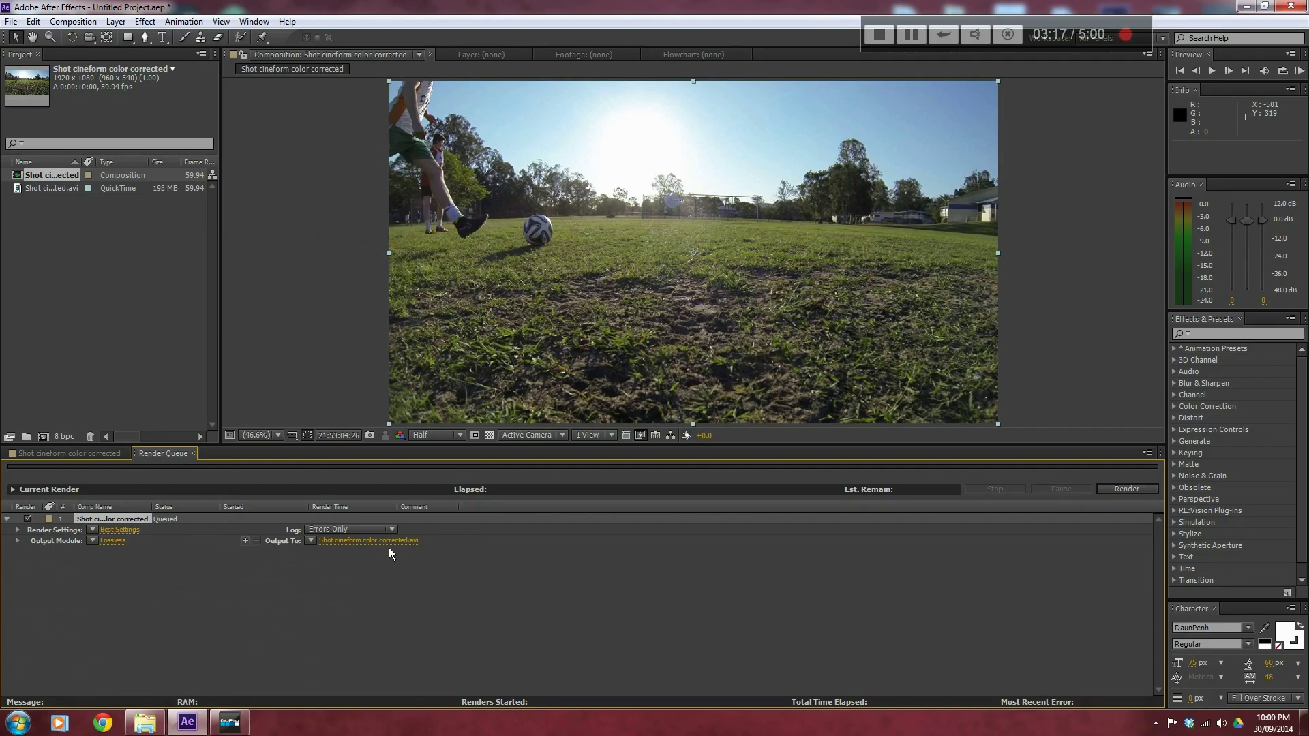
{"action": "left_click", "coordinate": [502, 370]}
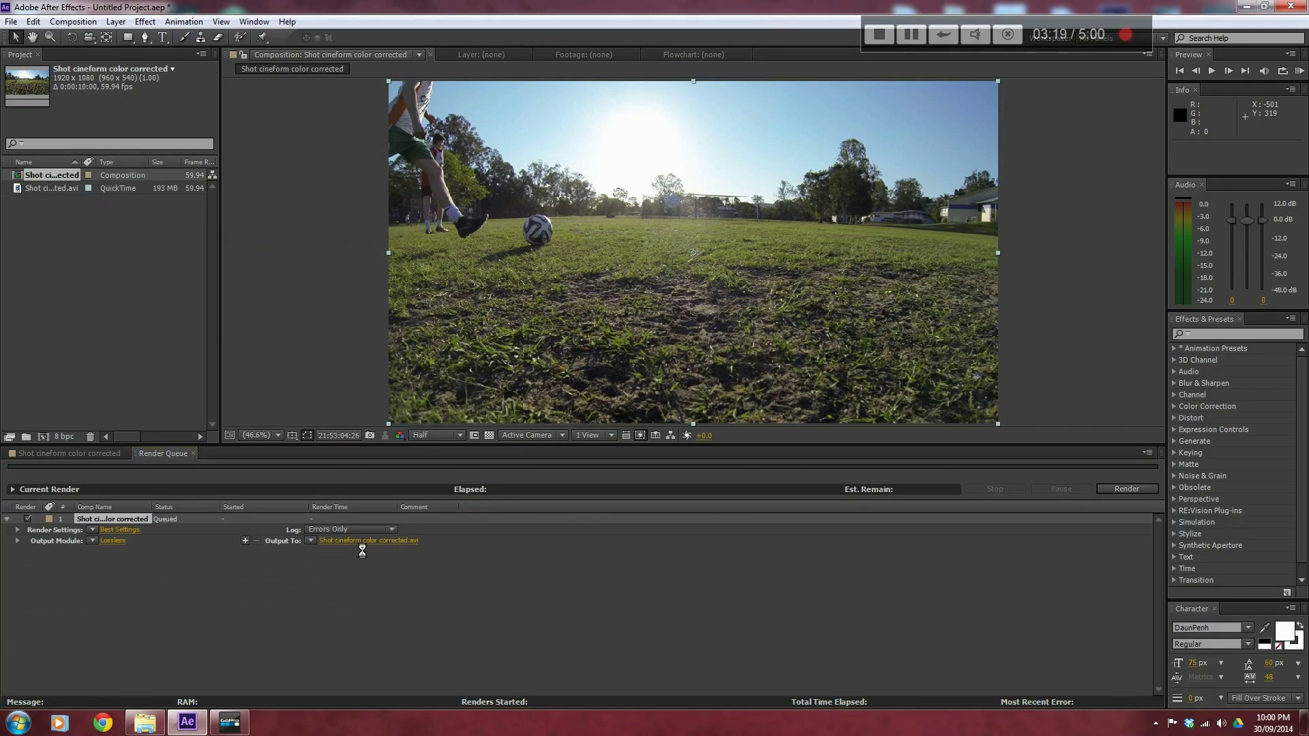
Step: Set the output file to 'Shot Slow motion final' in the Twixtor Tutorial folder
{"action": "left_click", "coordinate": [364, 545]}
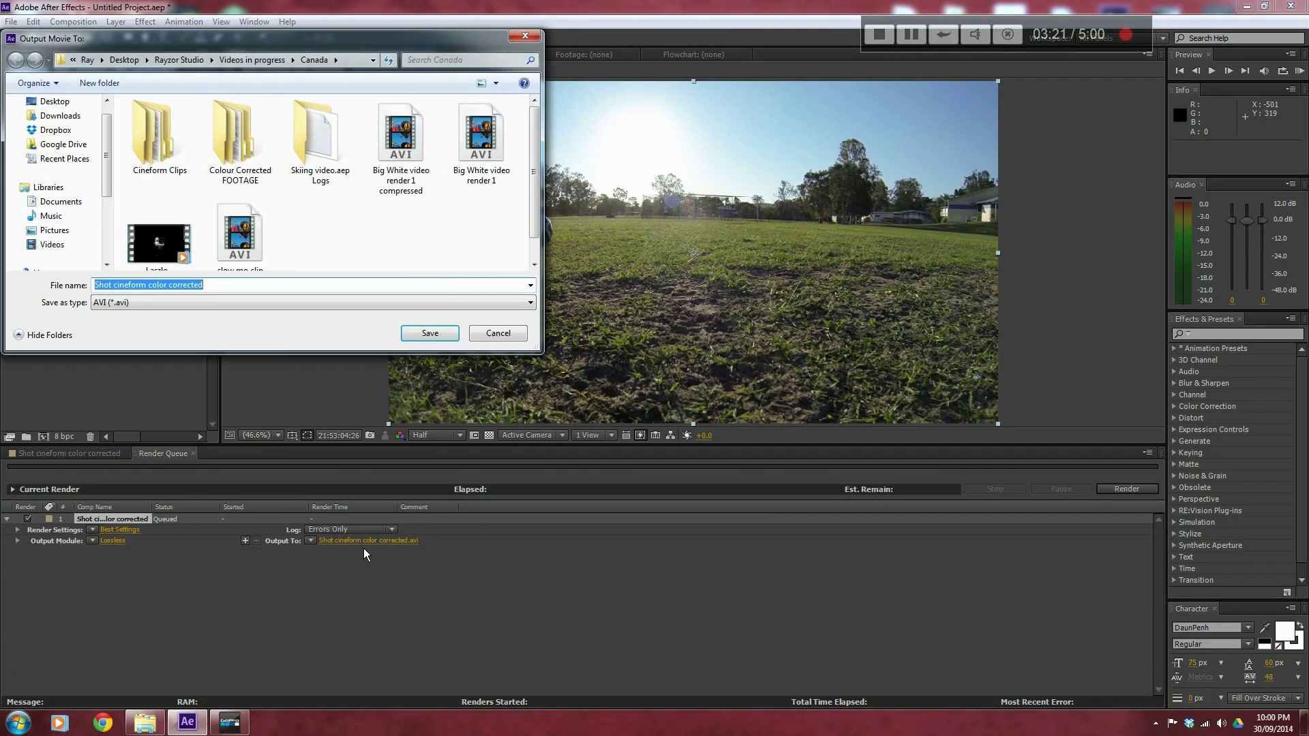
{"action": "type", "text": "S"}
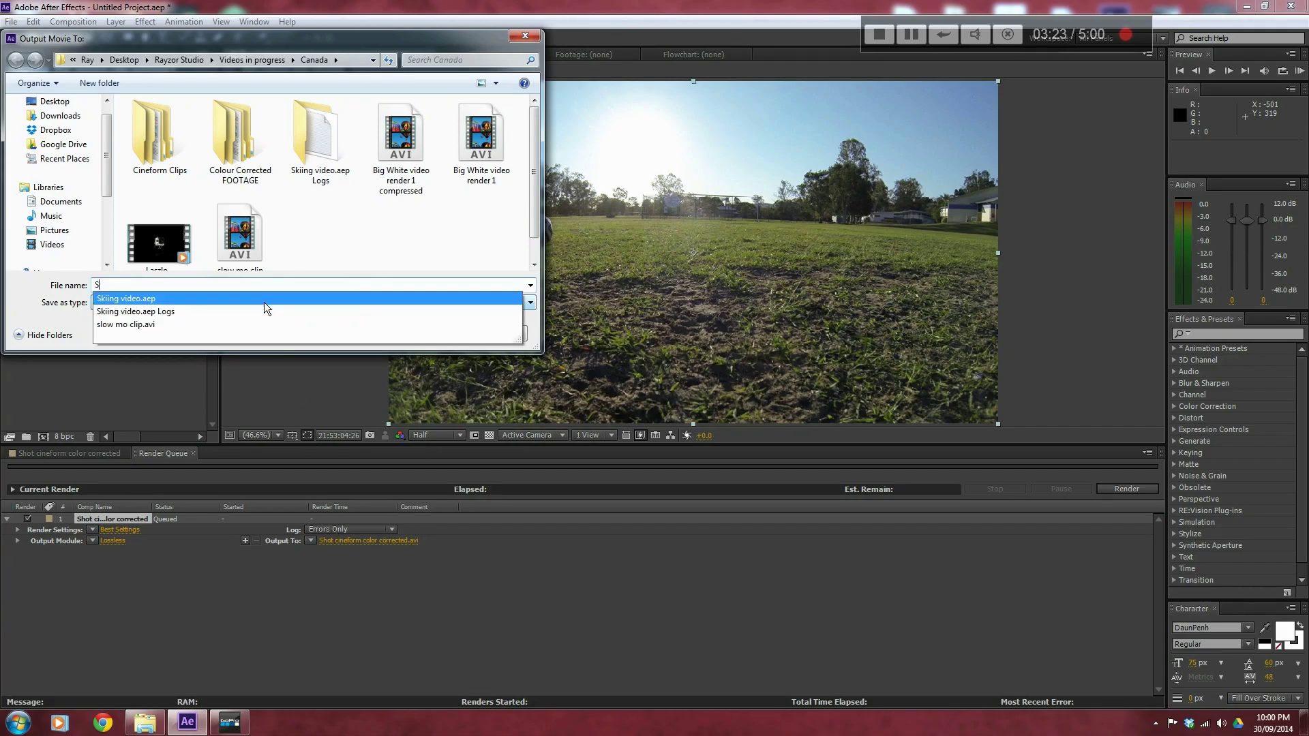
{"action": "type", "text": "hot Slow motion final"}
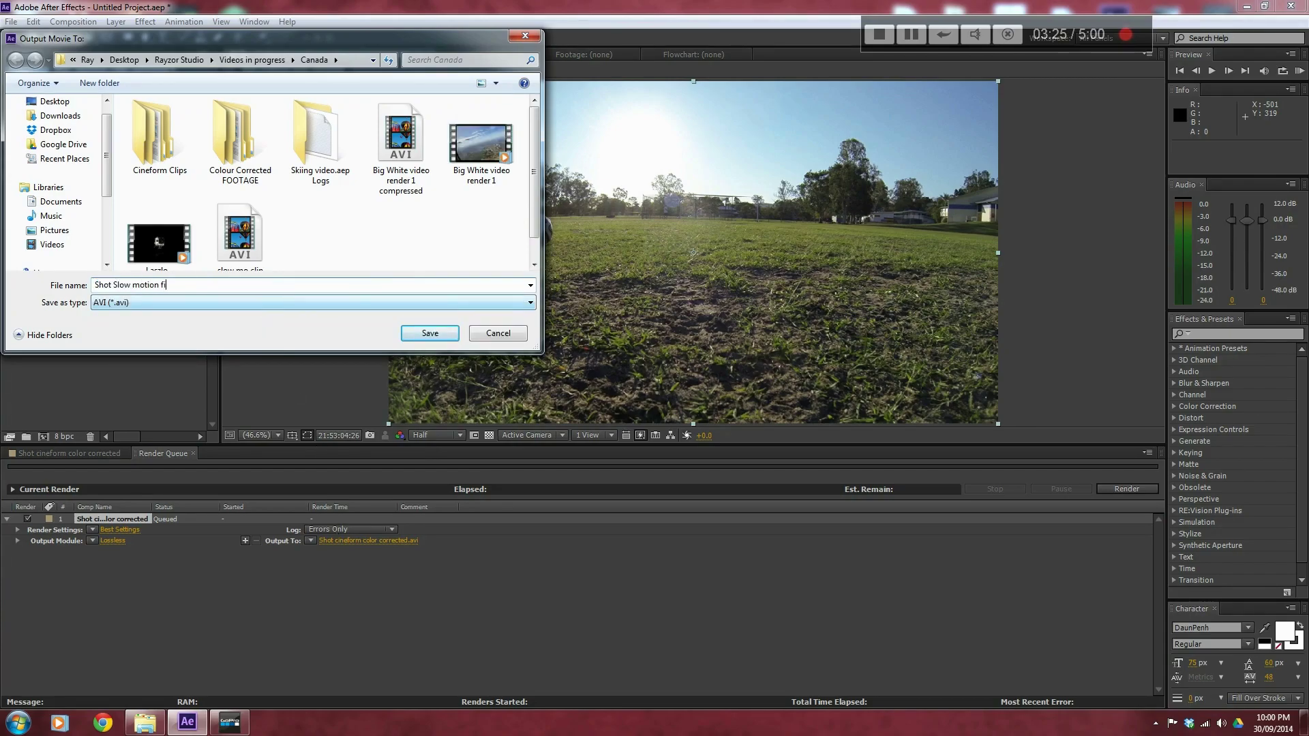
{"action": "left_click", "coordinate": [190, 65]}
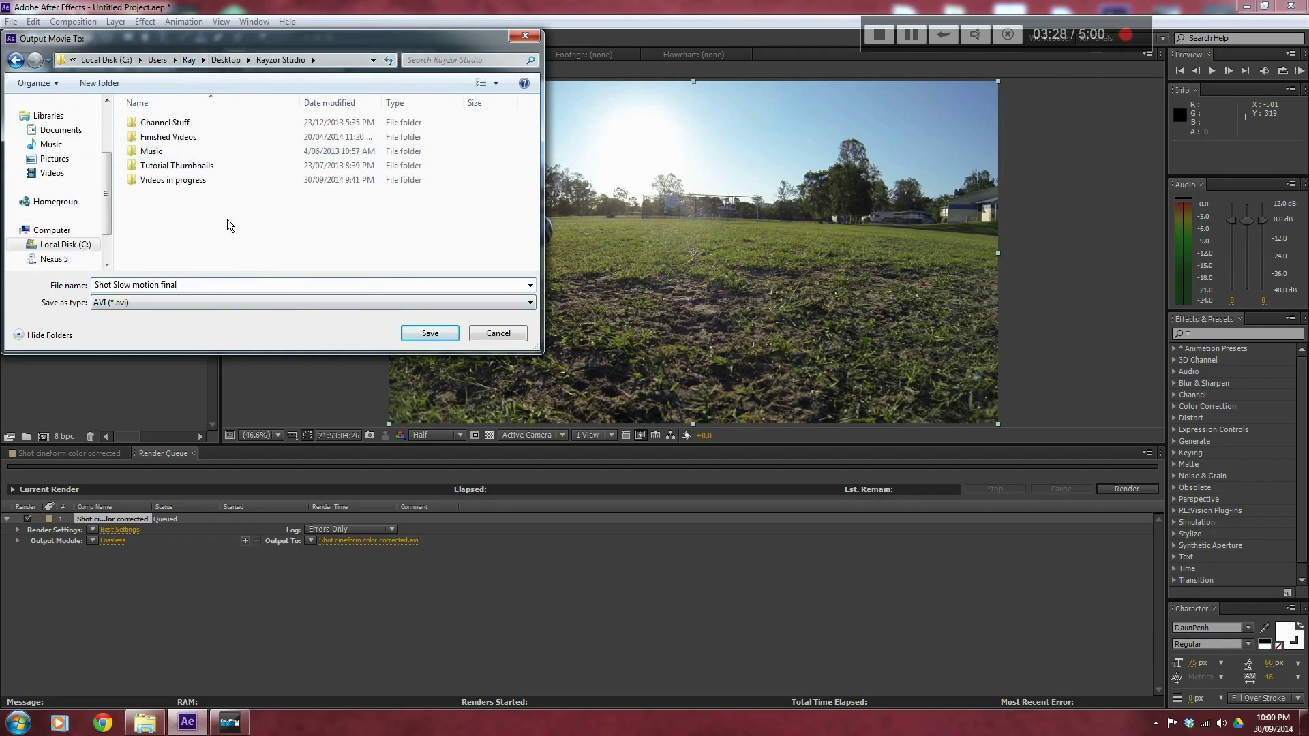
{"action": "double_click", "coordinate": [176, 165]}
{"action": "left_click", "coordinate": [205, 60]}
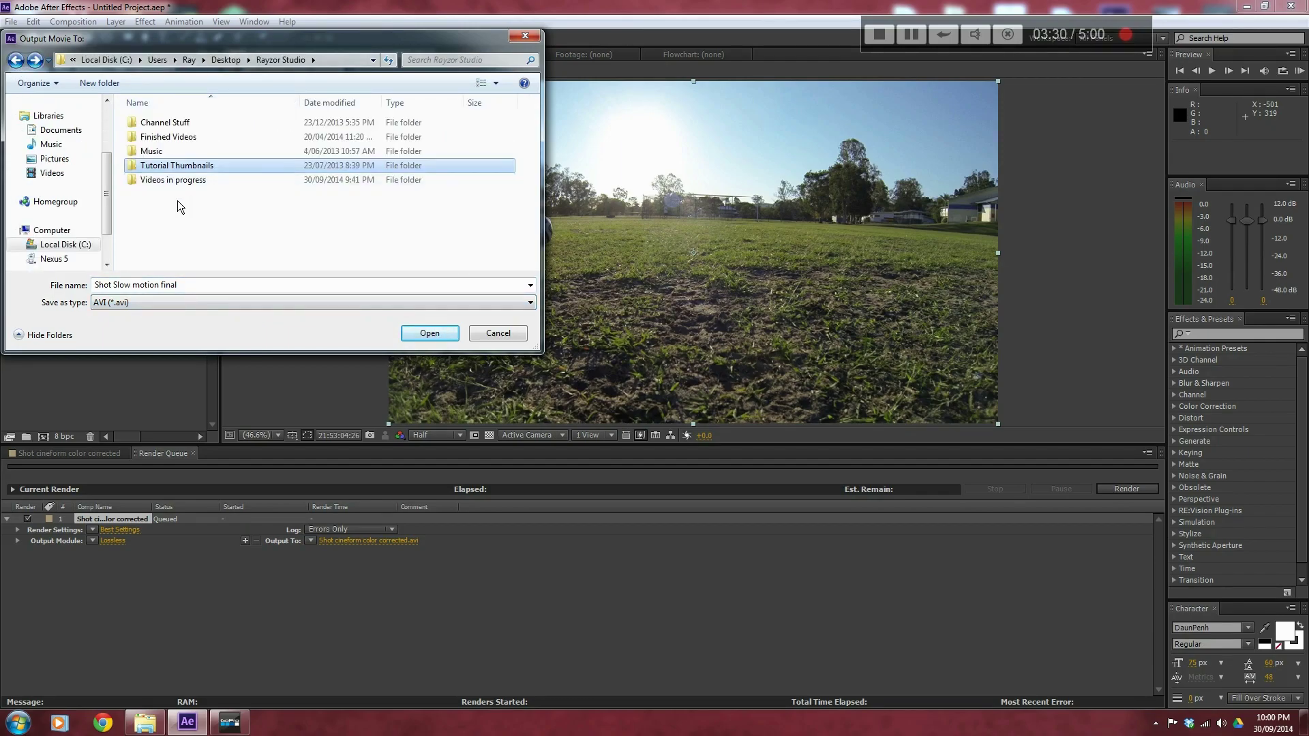
{"action": "double_click", "coordinate": [179, 179]}
{"action": "left_click", "coordinate": [190, 181]}
{"action": "double_click", "coordinate": [190, 181]}
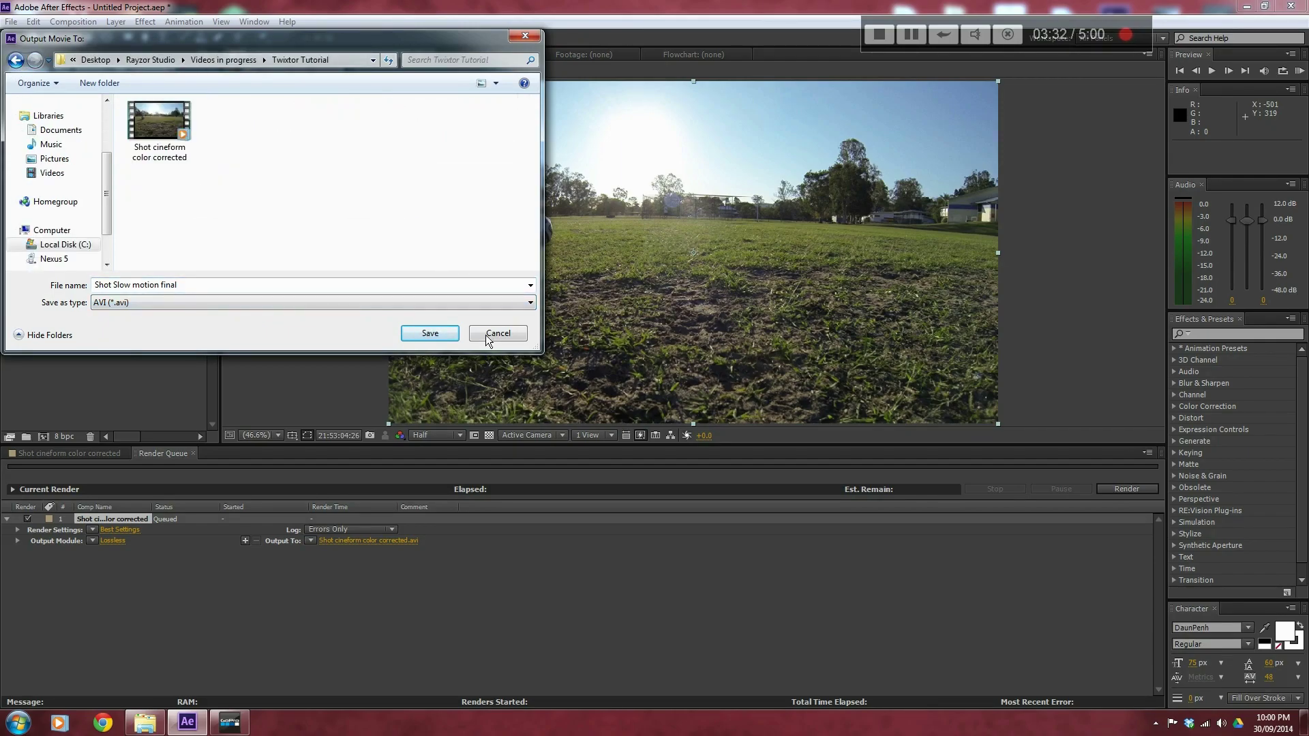
{"action": "left_click", "coordinate": [437, 337]}
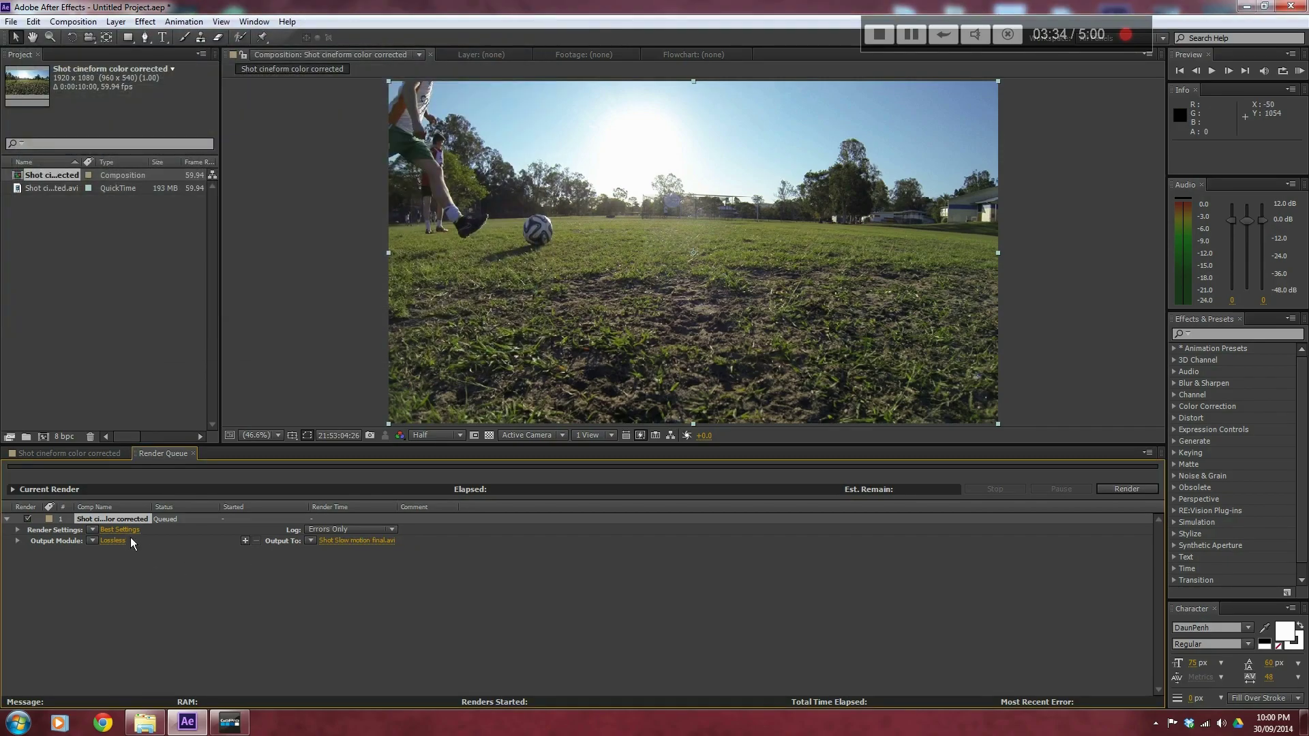
{"action": "left_click", "coordinate": [125, 531]}
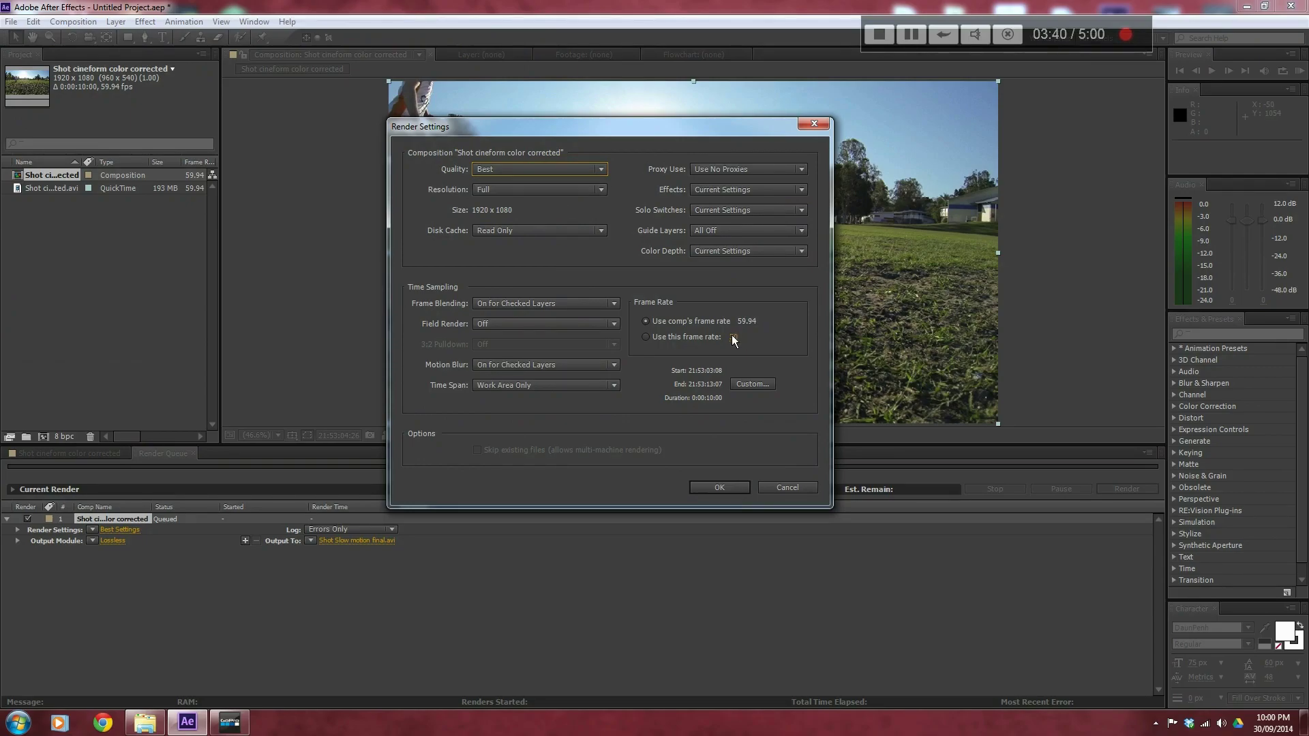
Step: Apply Best Settings render settings and an AVI output module, then start rendering
{"action": "left_click", "coordinate": [721, 491]}
{"action": "left_click", "coordinate": [115, 541]}
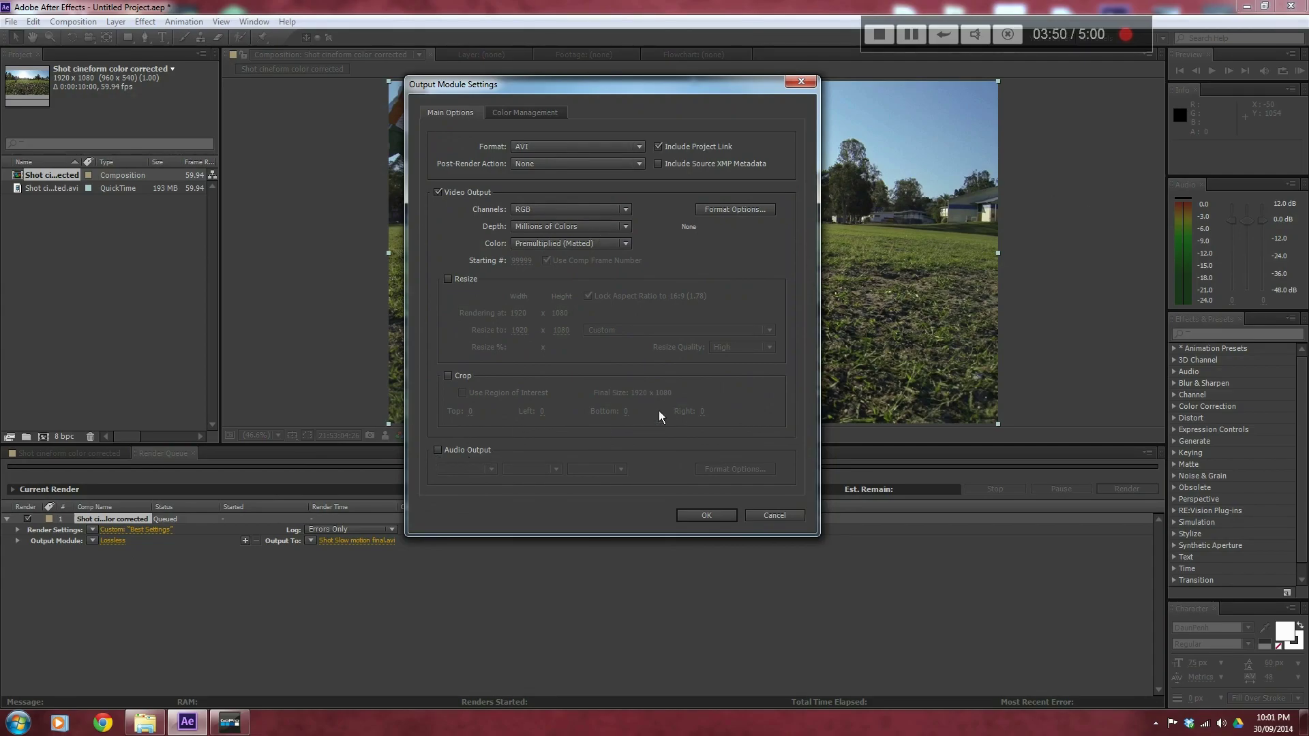
{"action": "left_click", "coordinate": [710, 516]}
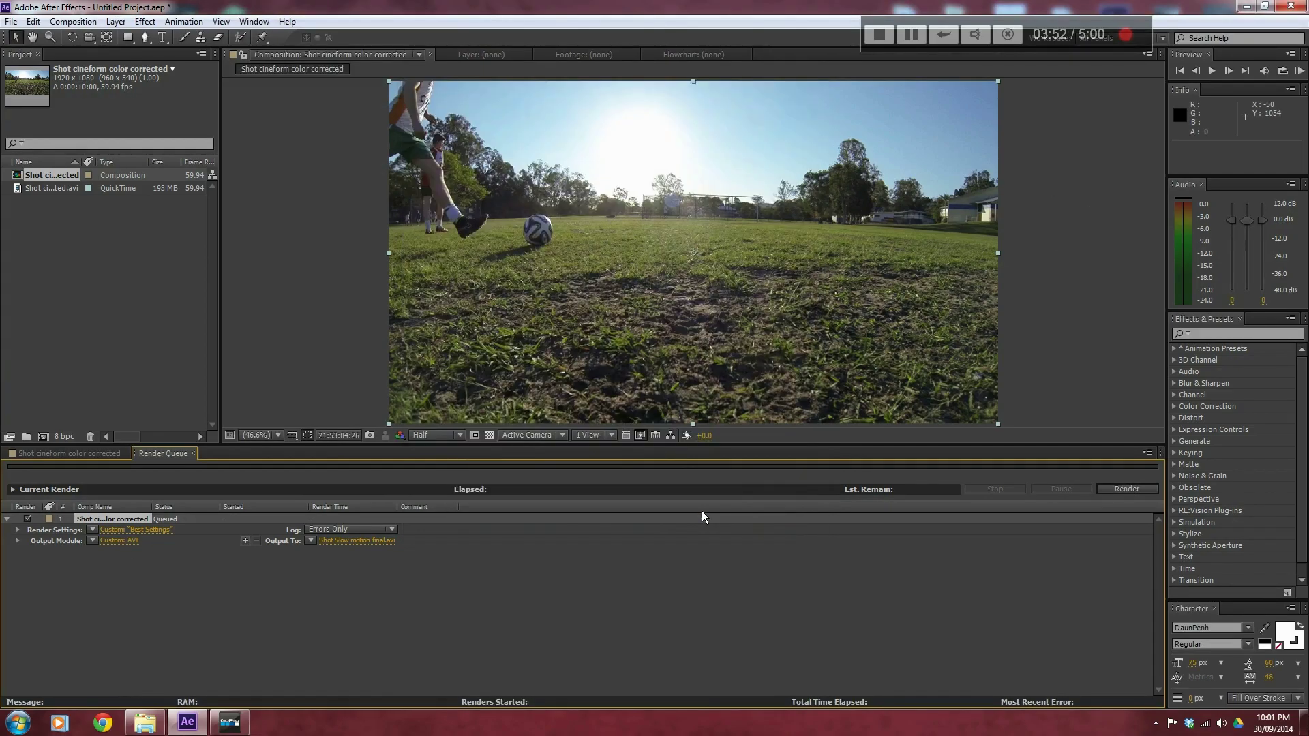
{"action": "left_click", "coordinate": [1127, 489]}
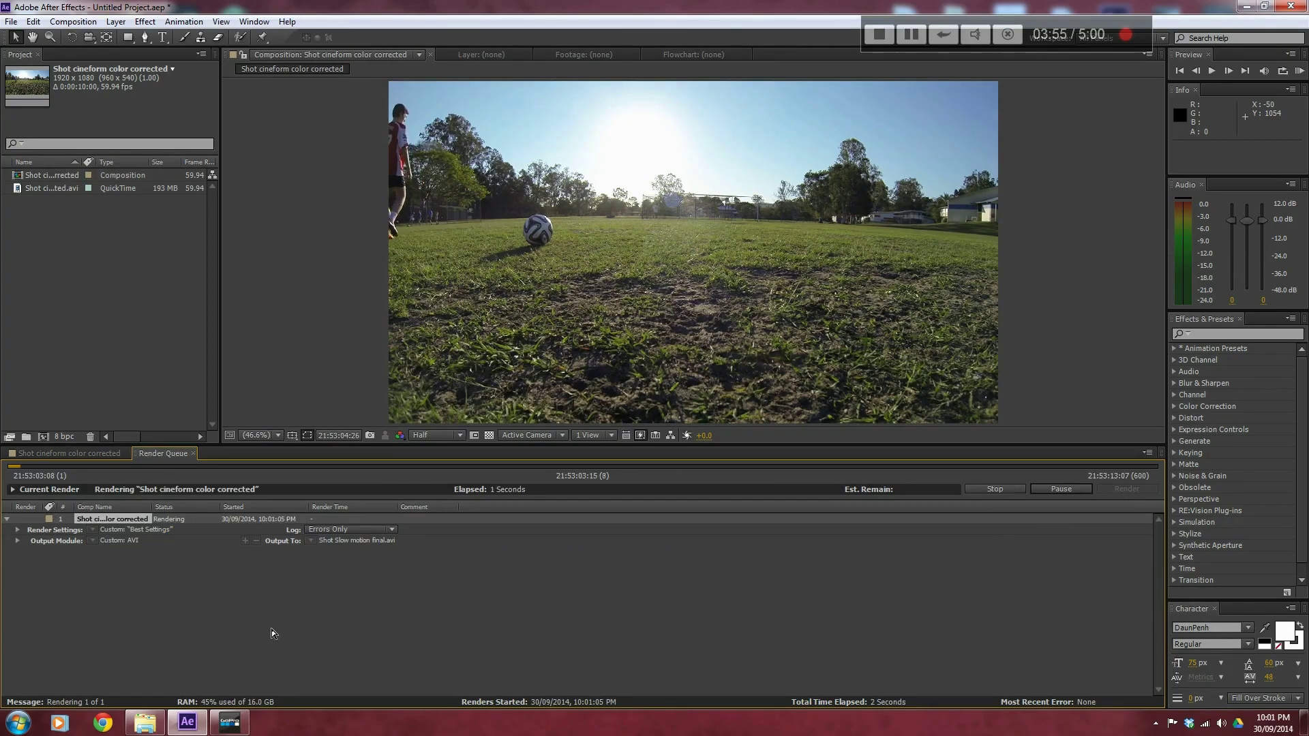
Step: Stop the running render after about 7 seconds
{"action": "left_click", "coordinate": [1007, 488]}
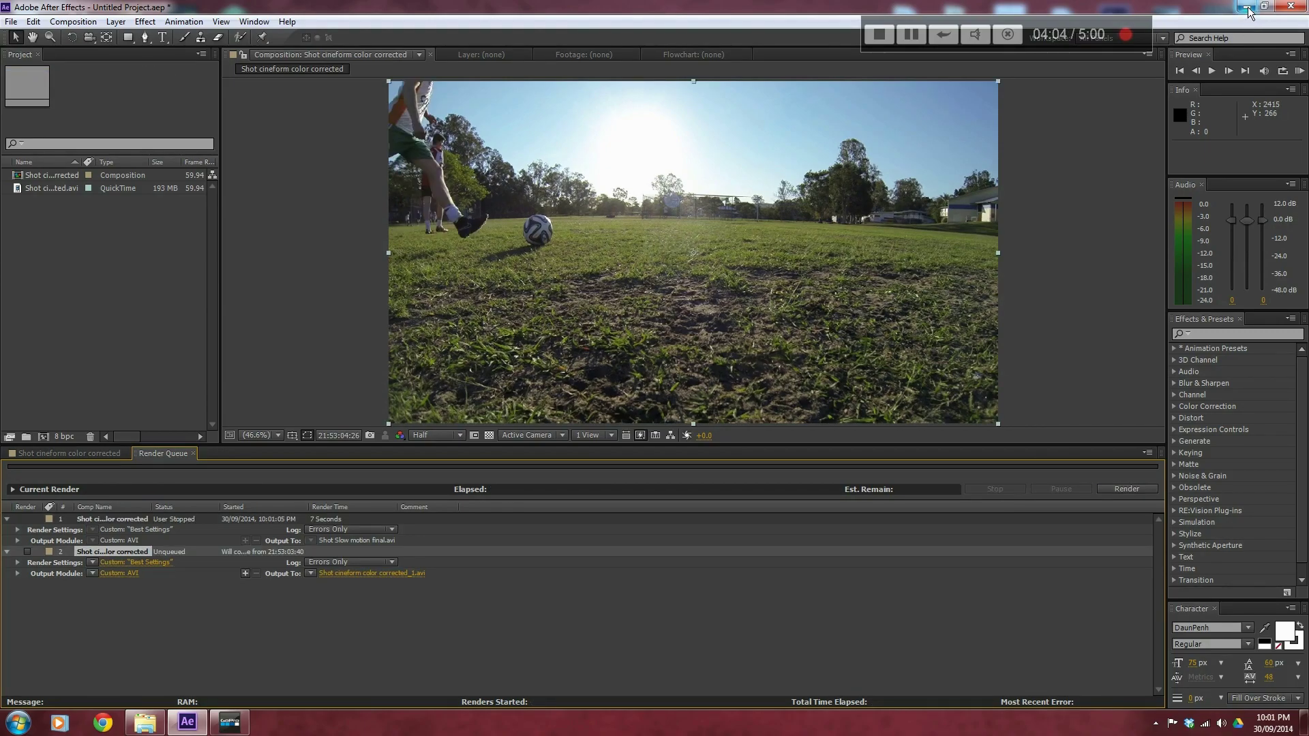